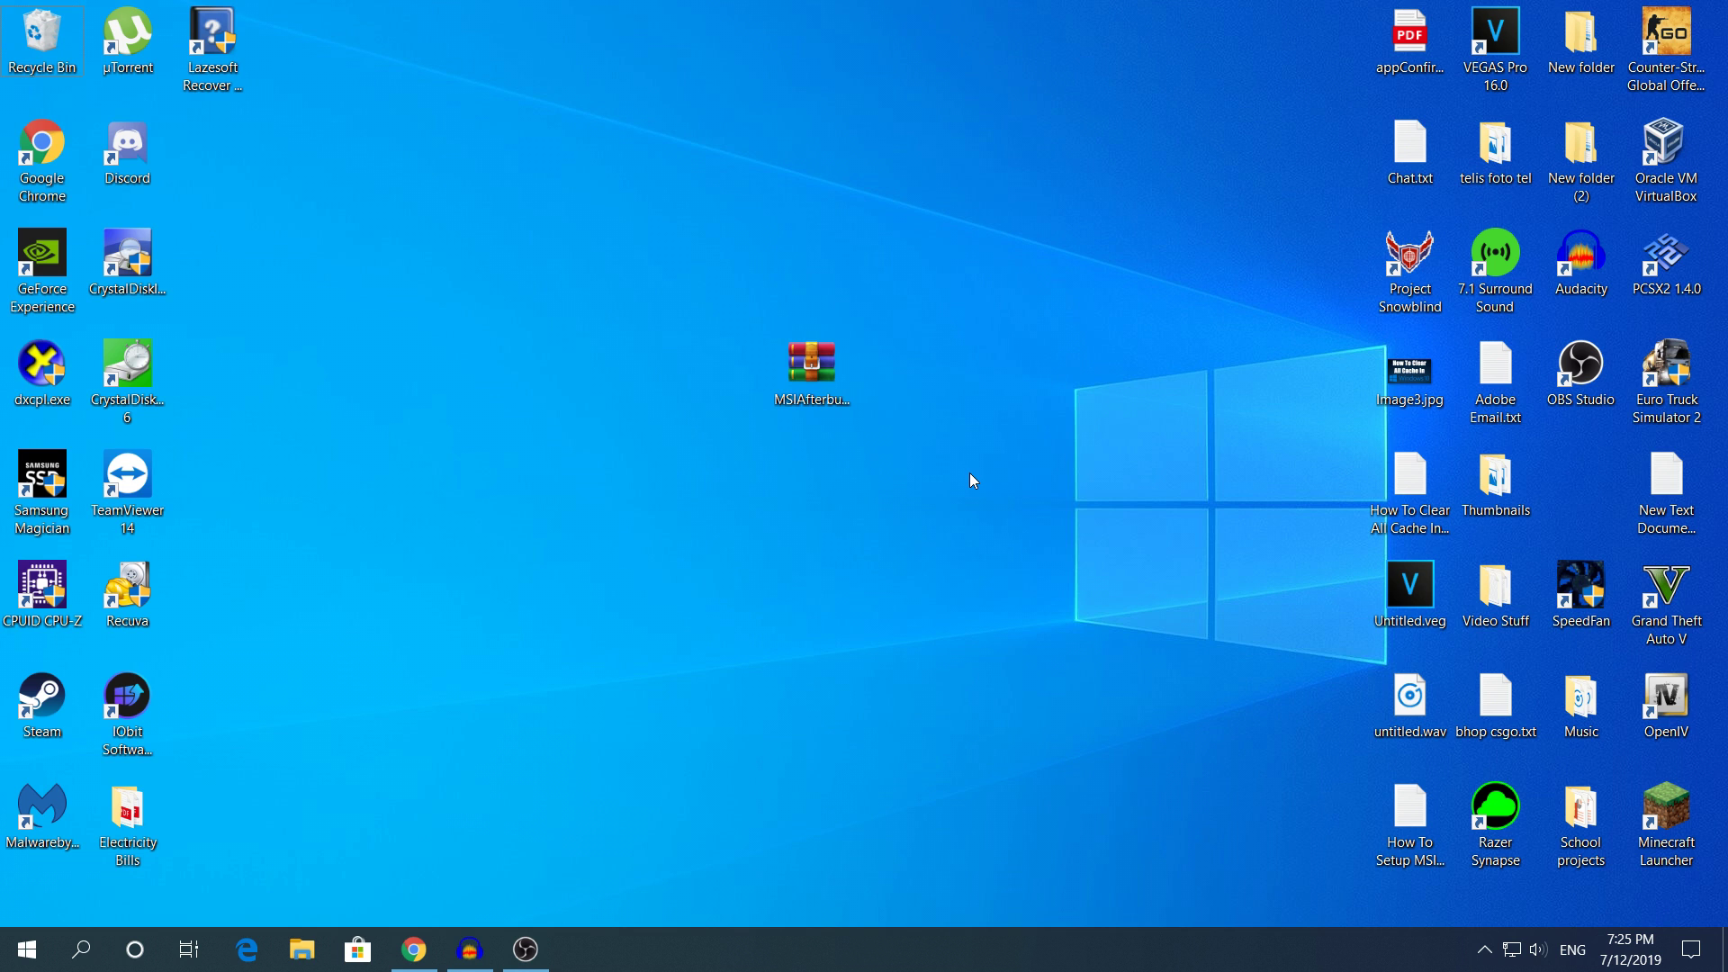
# Bring up Chrome and scroll the msi.com Afterburner page down to its download options.
pyautogui.click(413, 948)
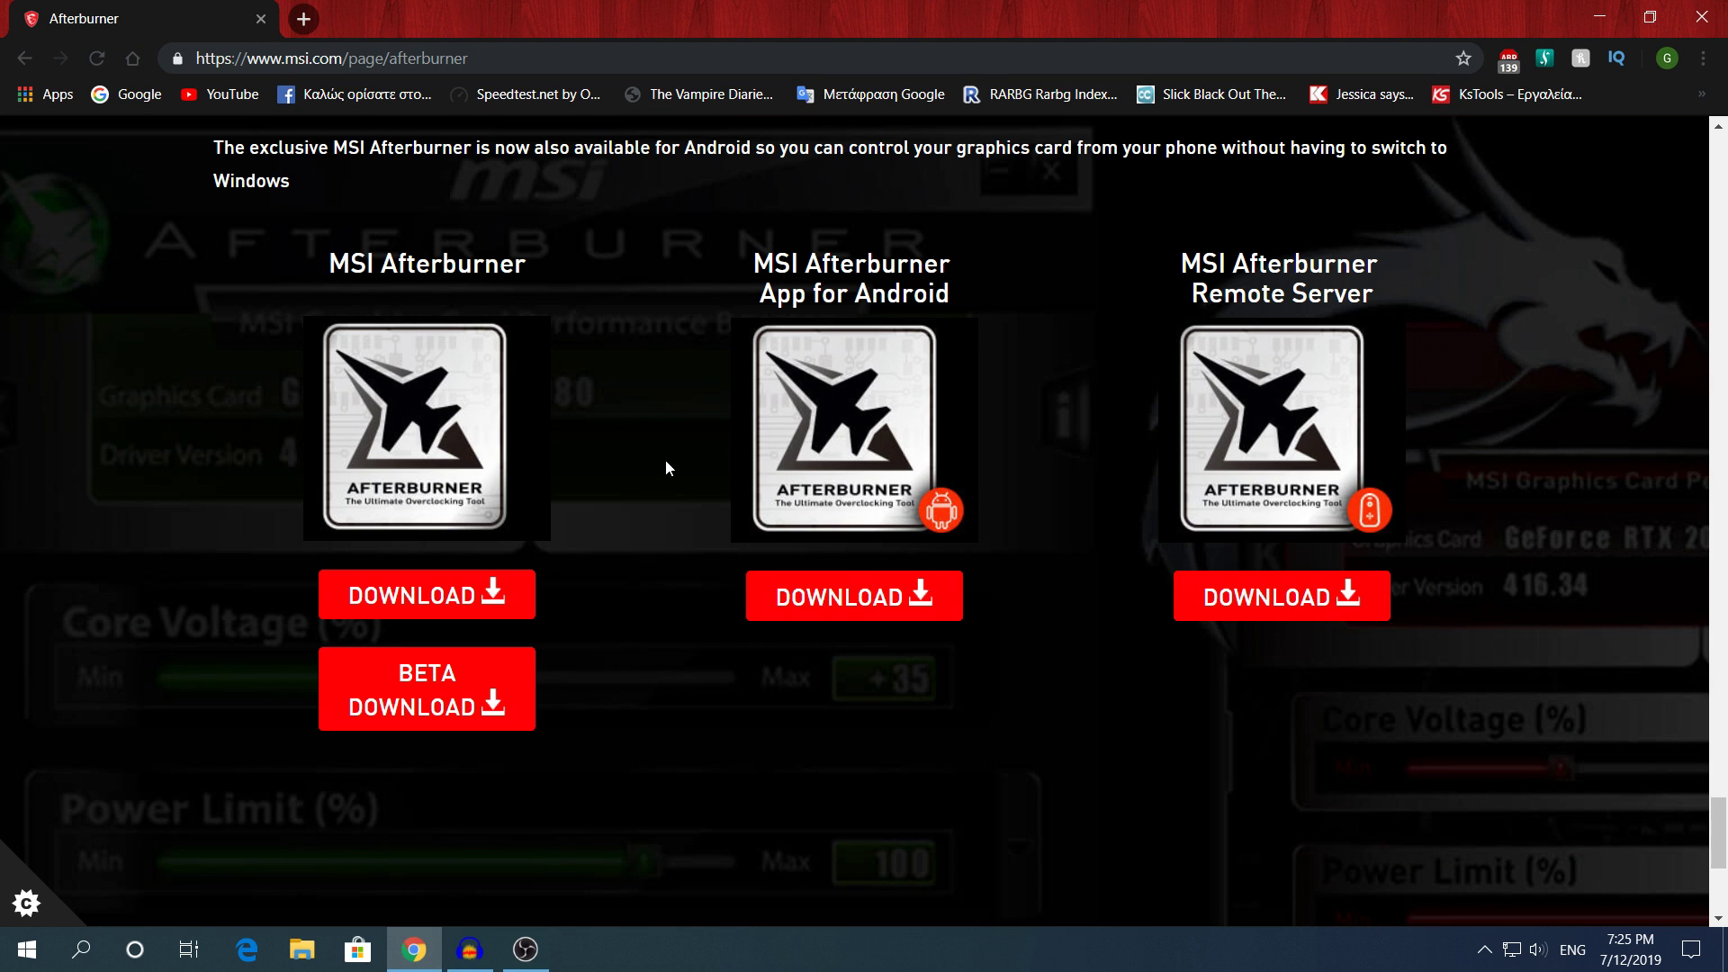
pyautogui.scroll(-1, 664, 462)
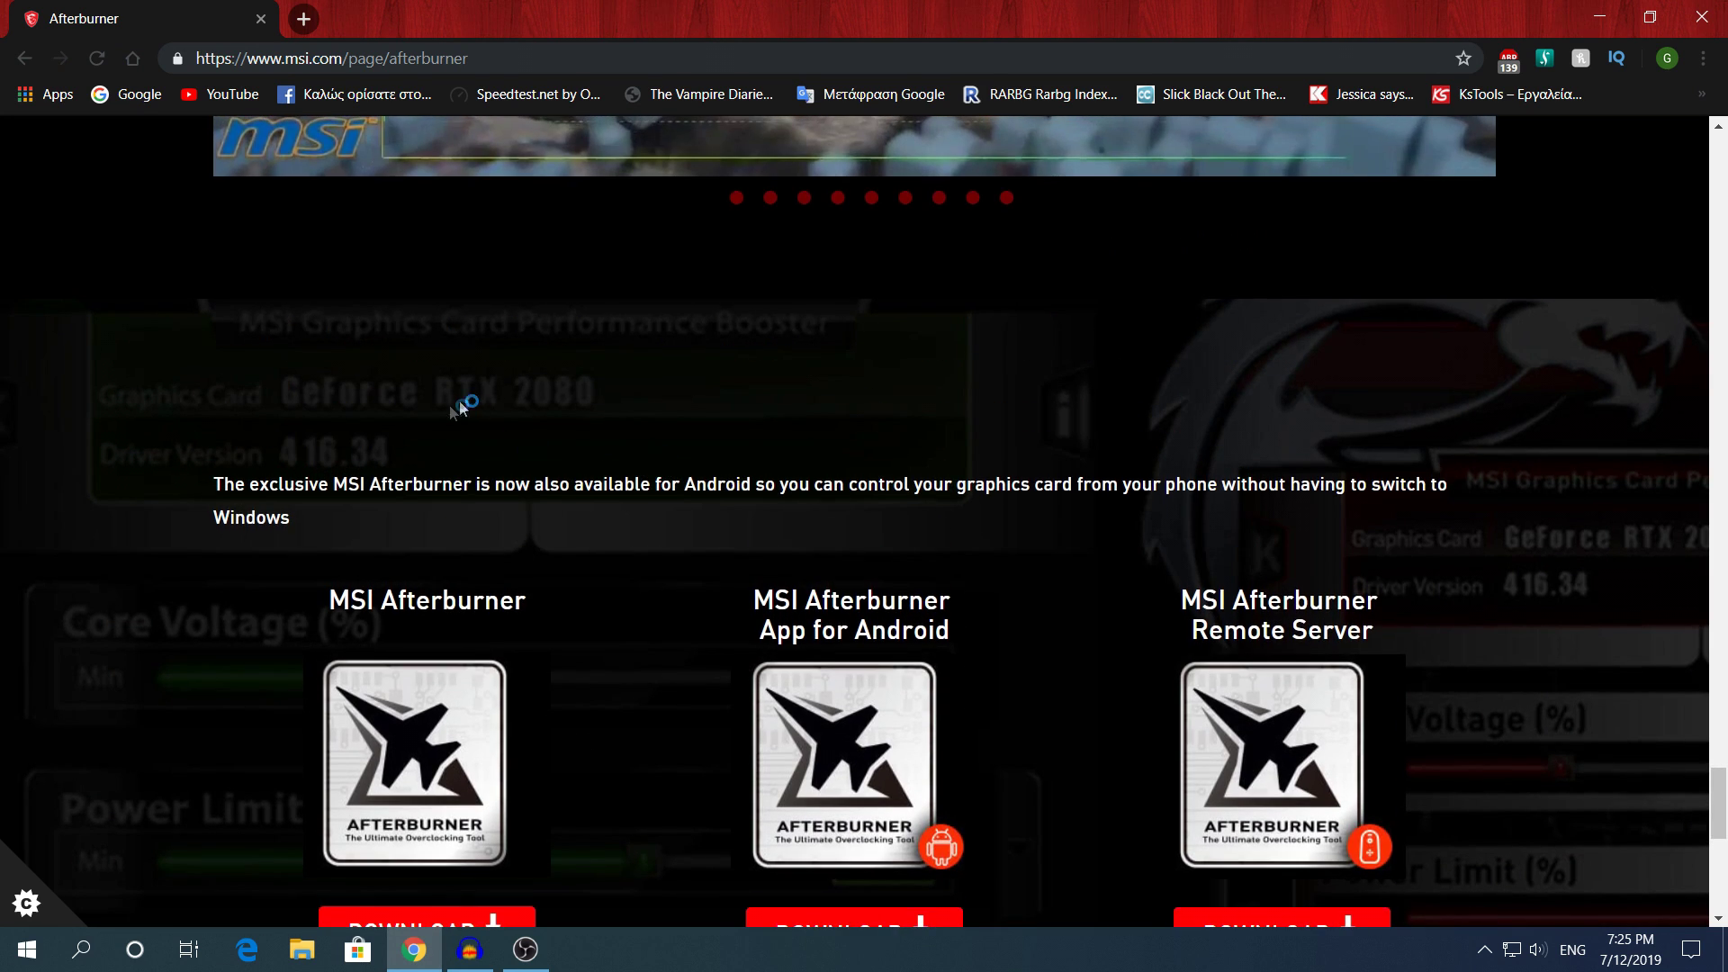
pyautogui.scroll(2, 591, 388)
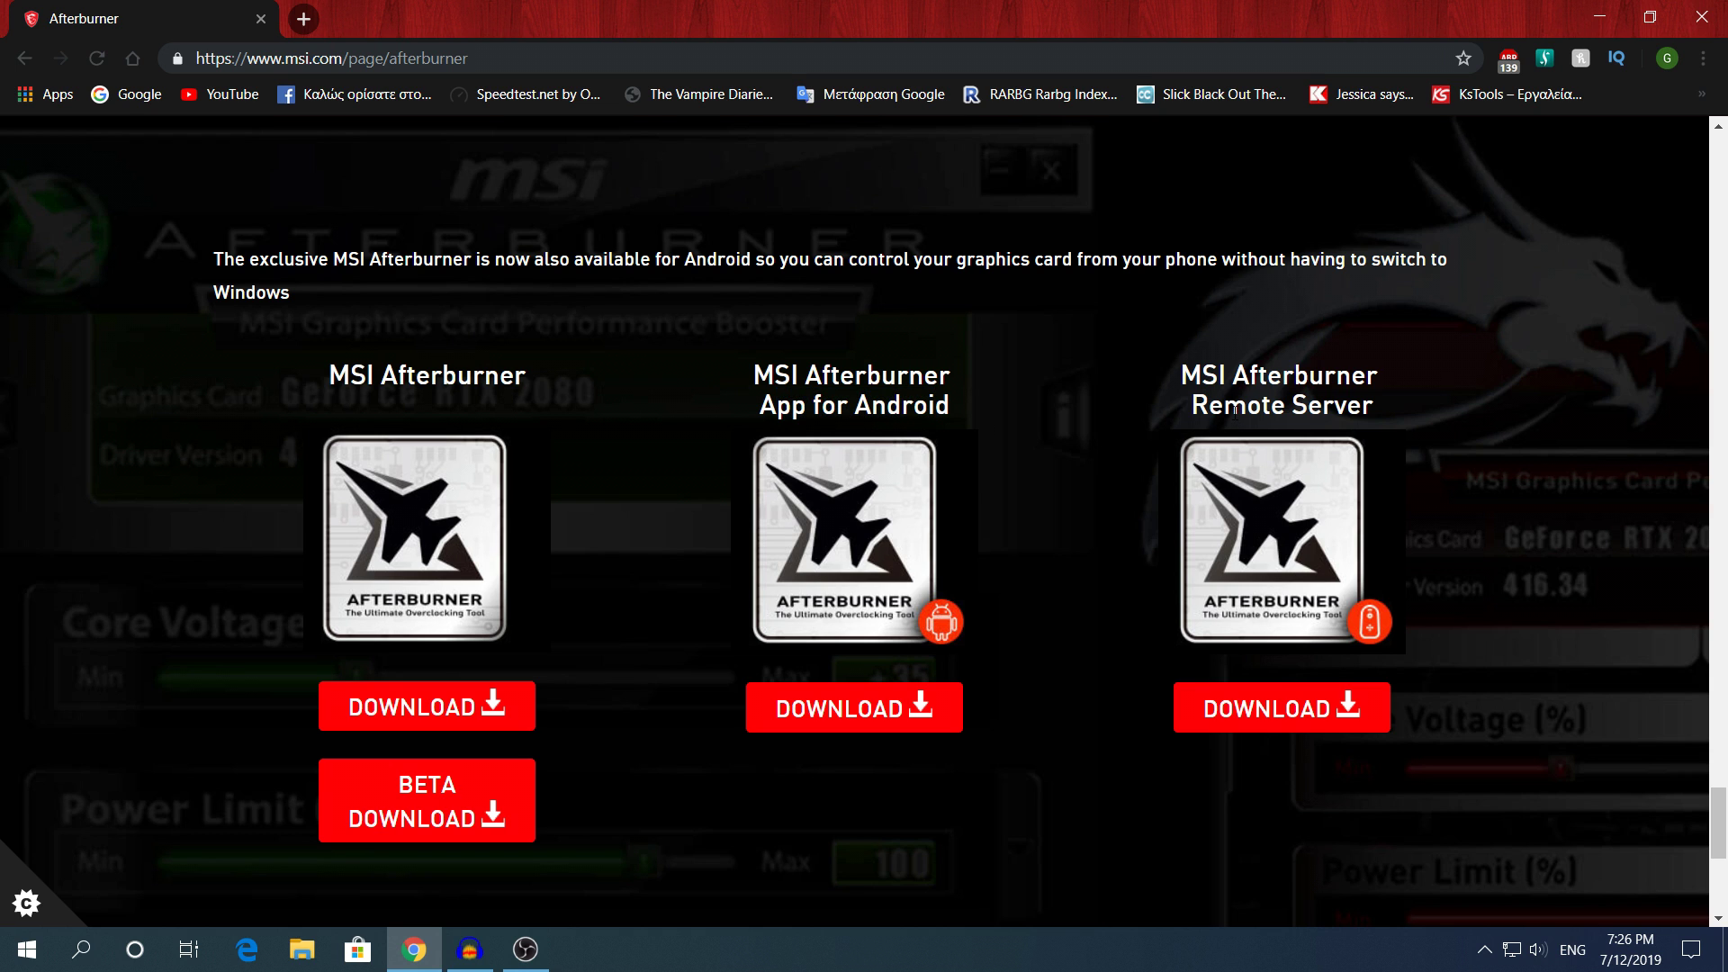
pyautogui.scroll(-2, 587, 570)
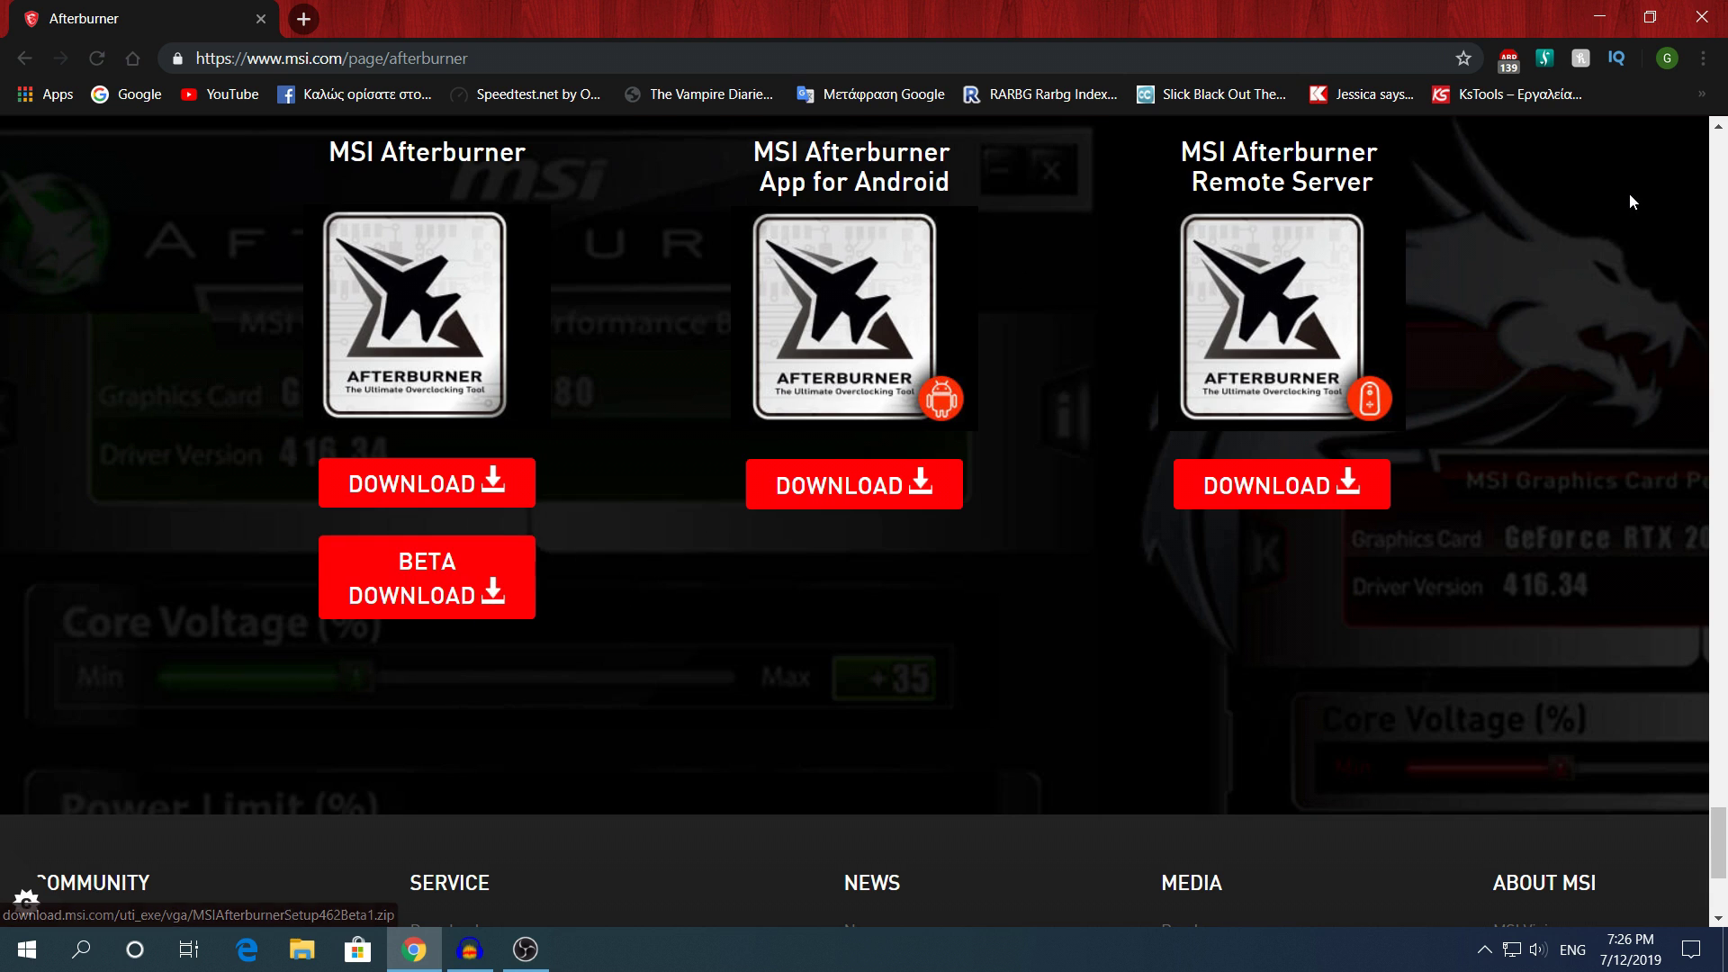
# Open MSIAfterburnerSetup462Beta1.zip from the desktop in WinRAR and run its setup executable.
pyautogui.click(1599, 16)
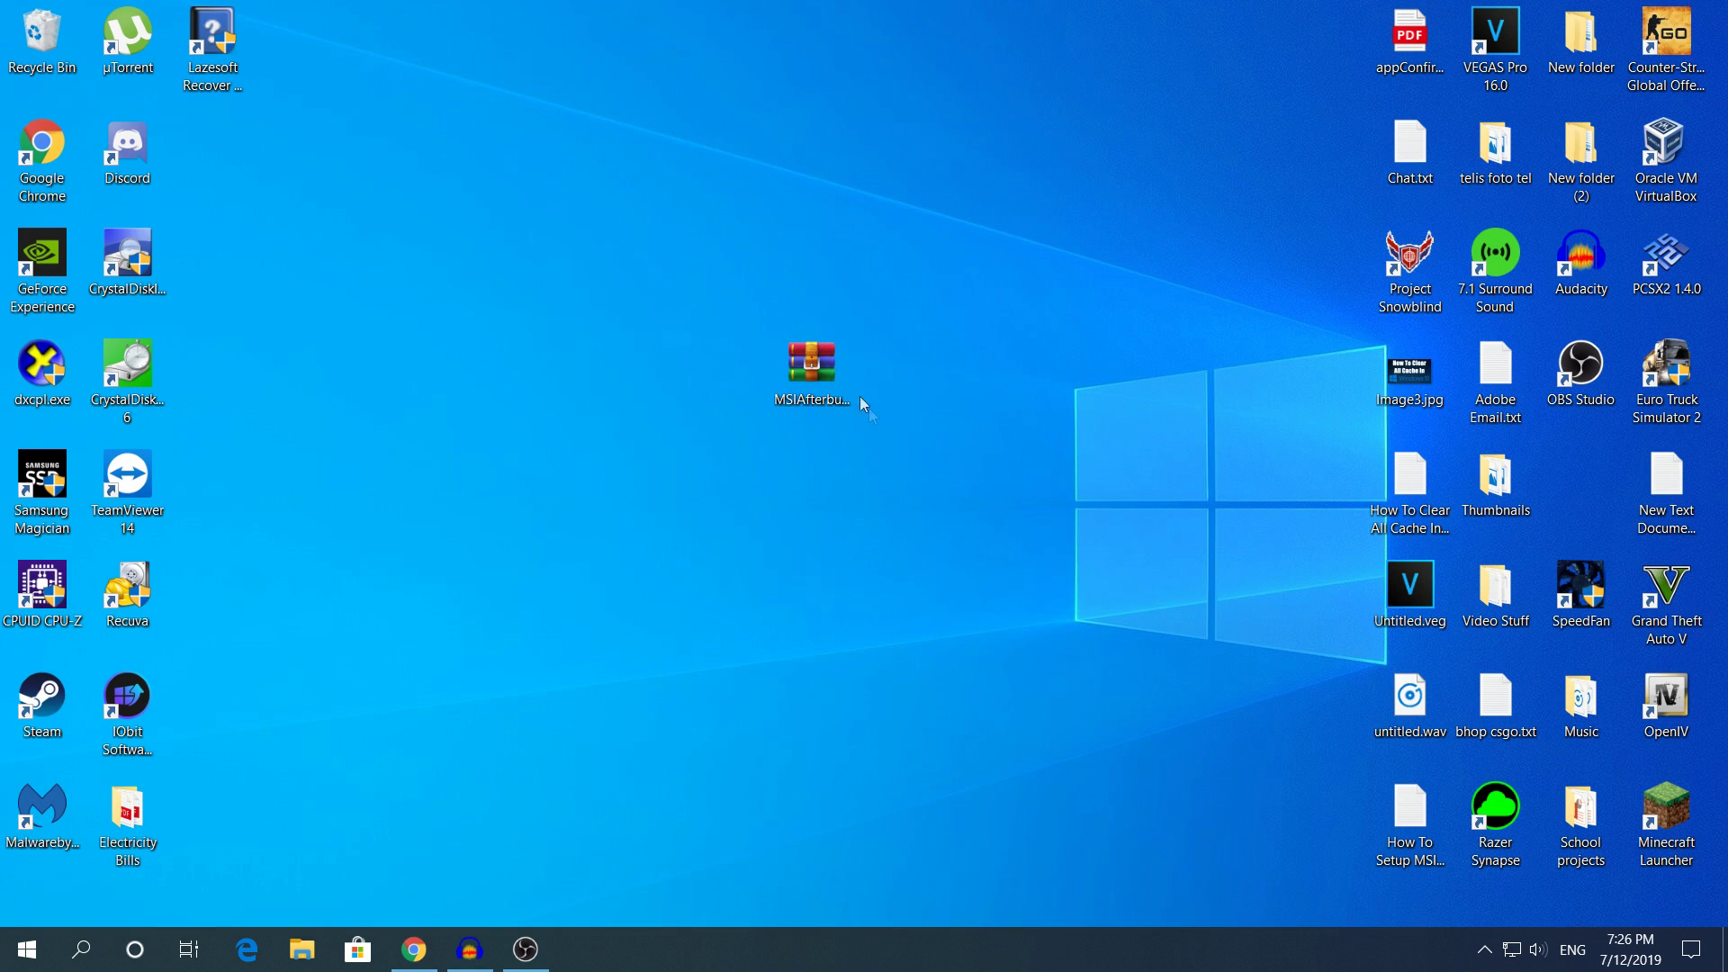
pyautogui.click(812, 383)
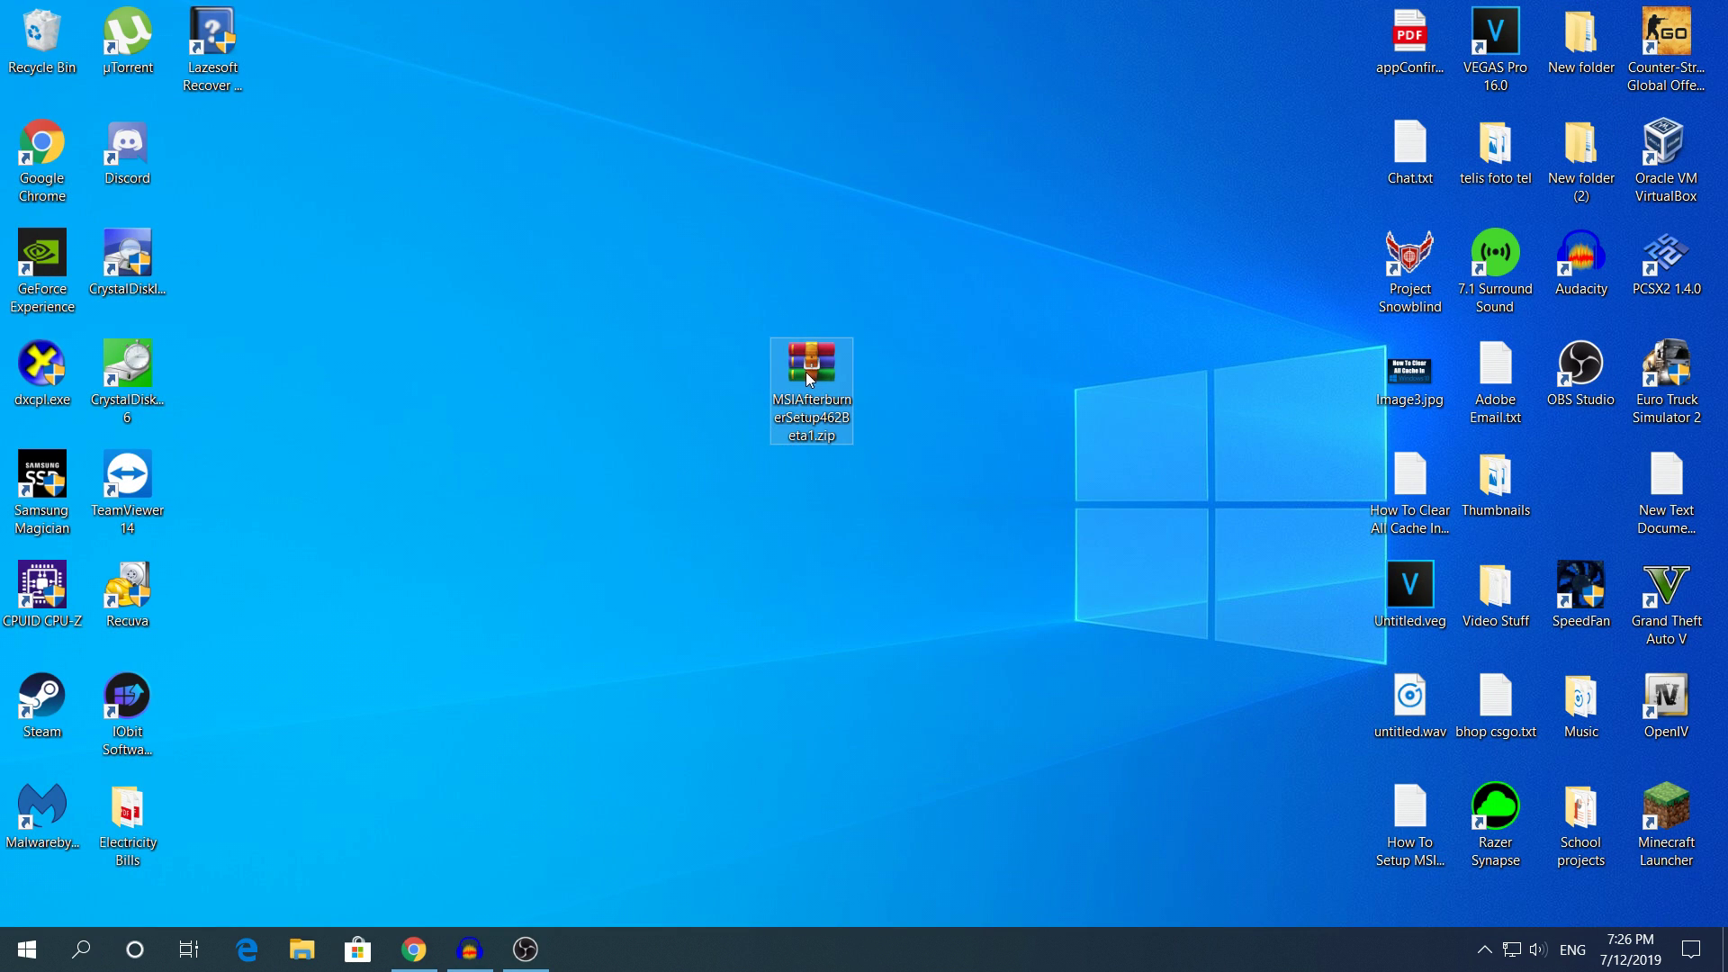
pyautogui.doubleClick(806, 386)
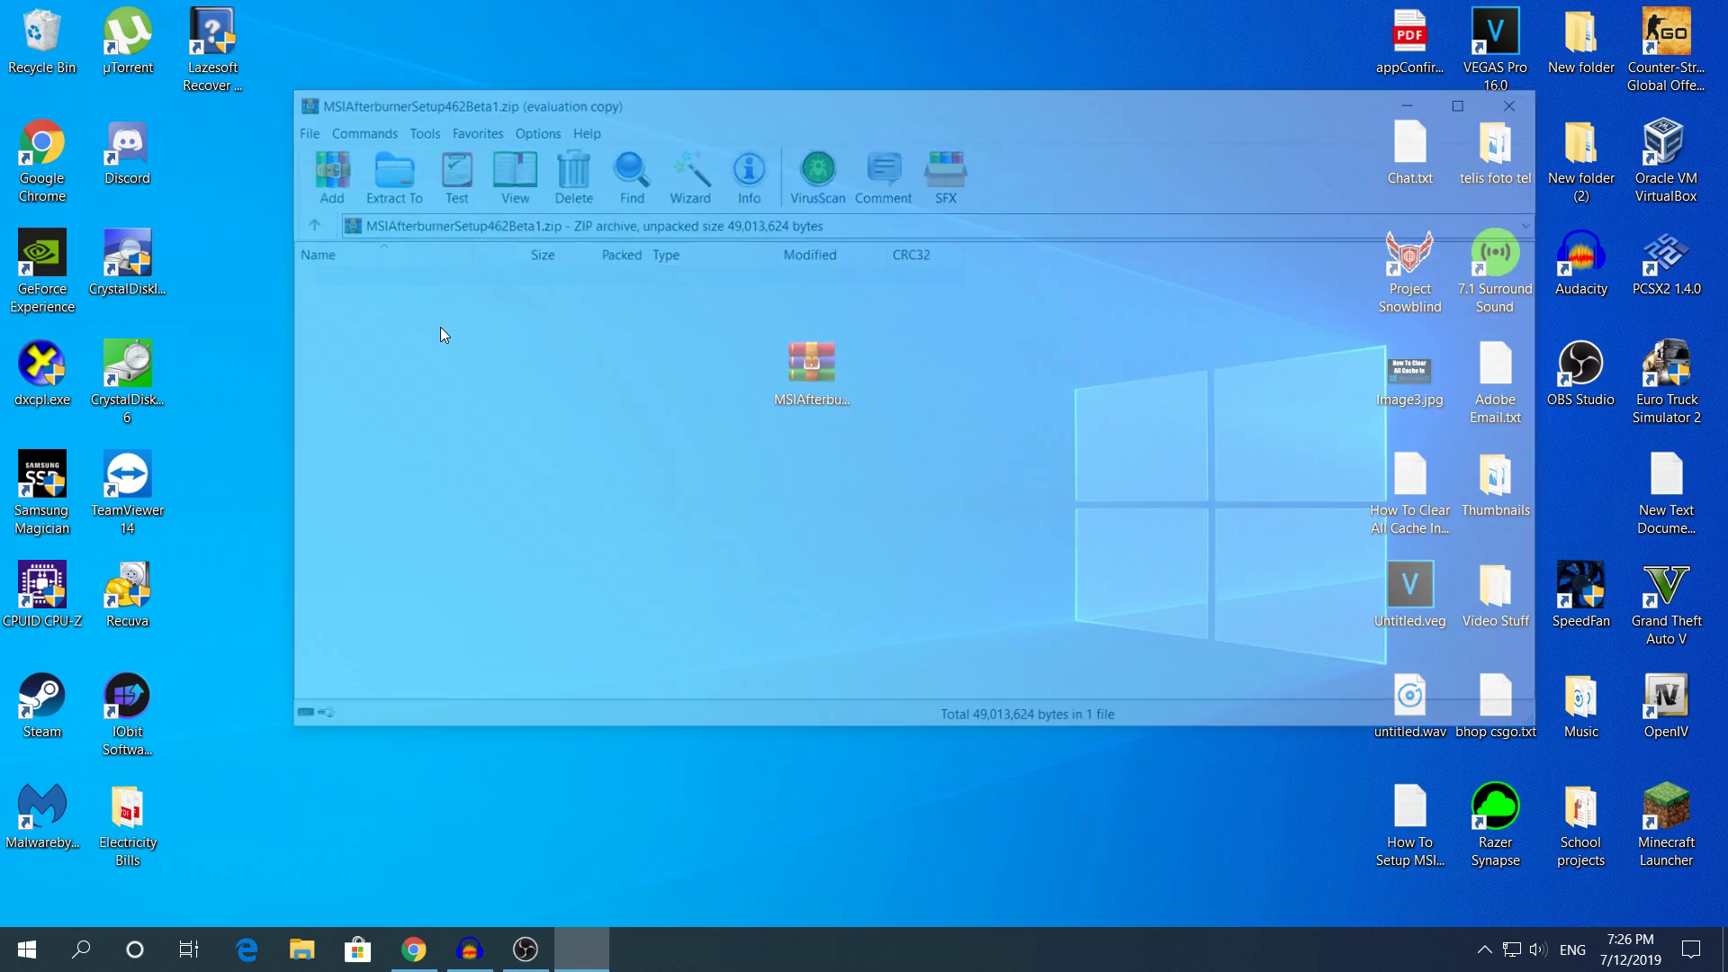
pyautogui.moveTo(502, 117); pyautogui.dragTo(493, 126)
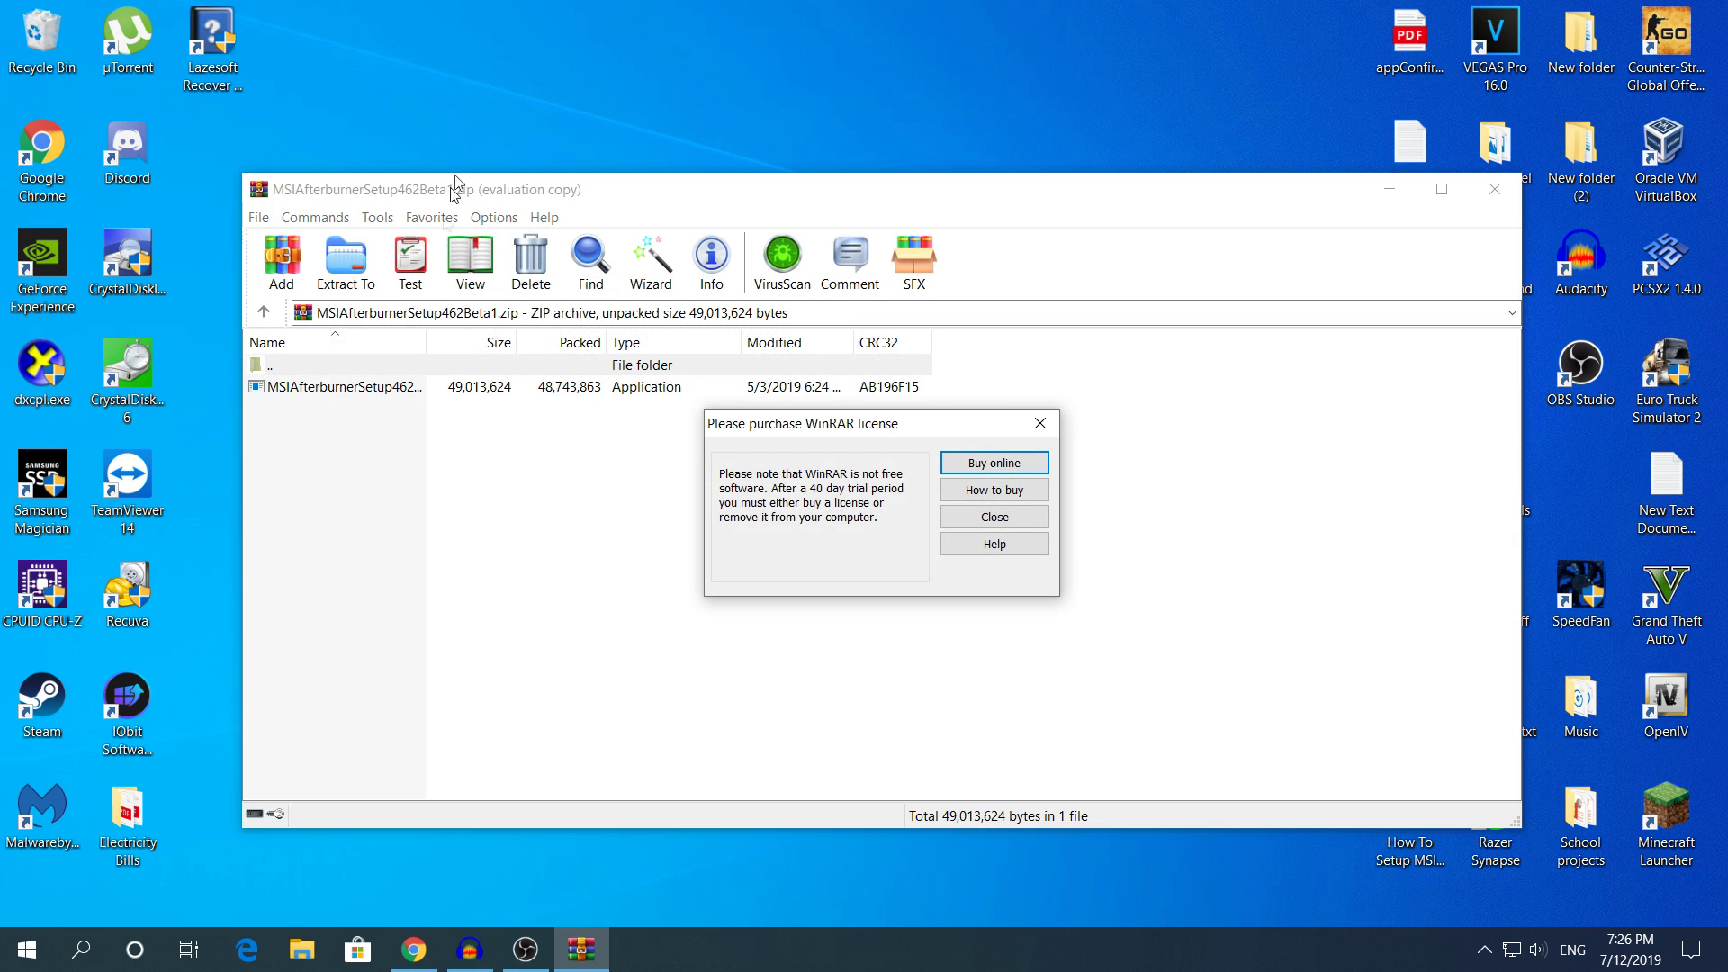
pyautogui.click(1053, 420)
pyautogui.doubleClick(333, 297)
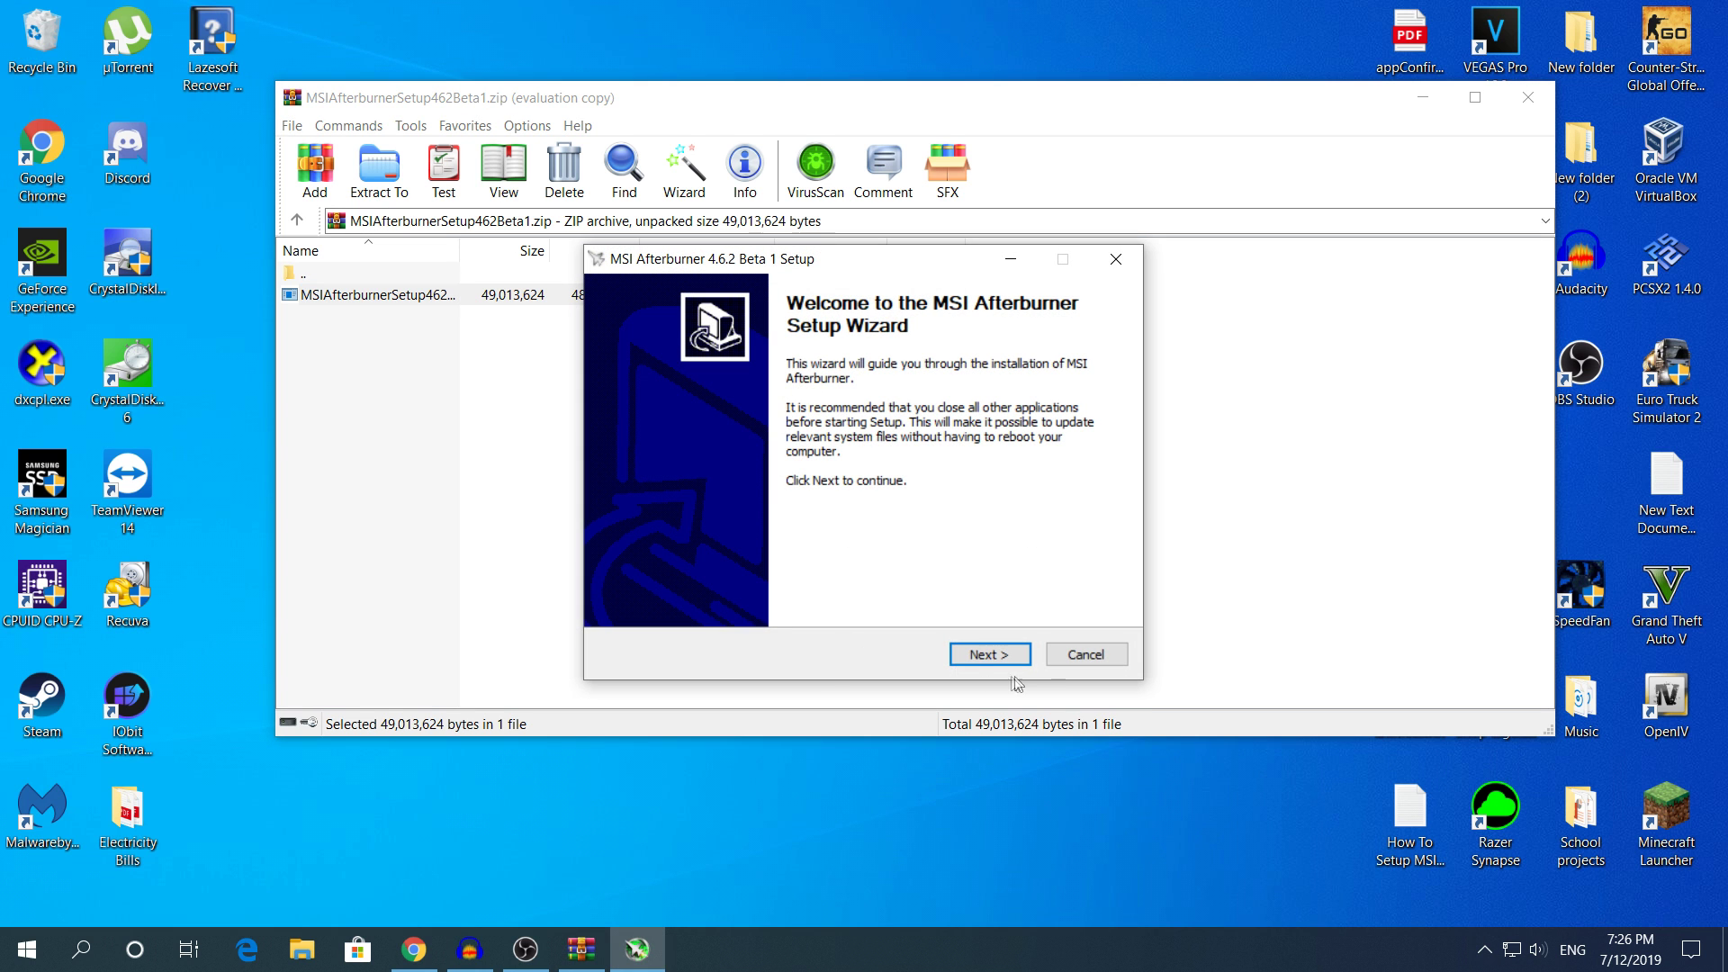
# Accept the licence and install Afterburner with RivaTuner, default location and shortcut folder.
pyautogui.click(990, 654)
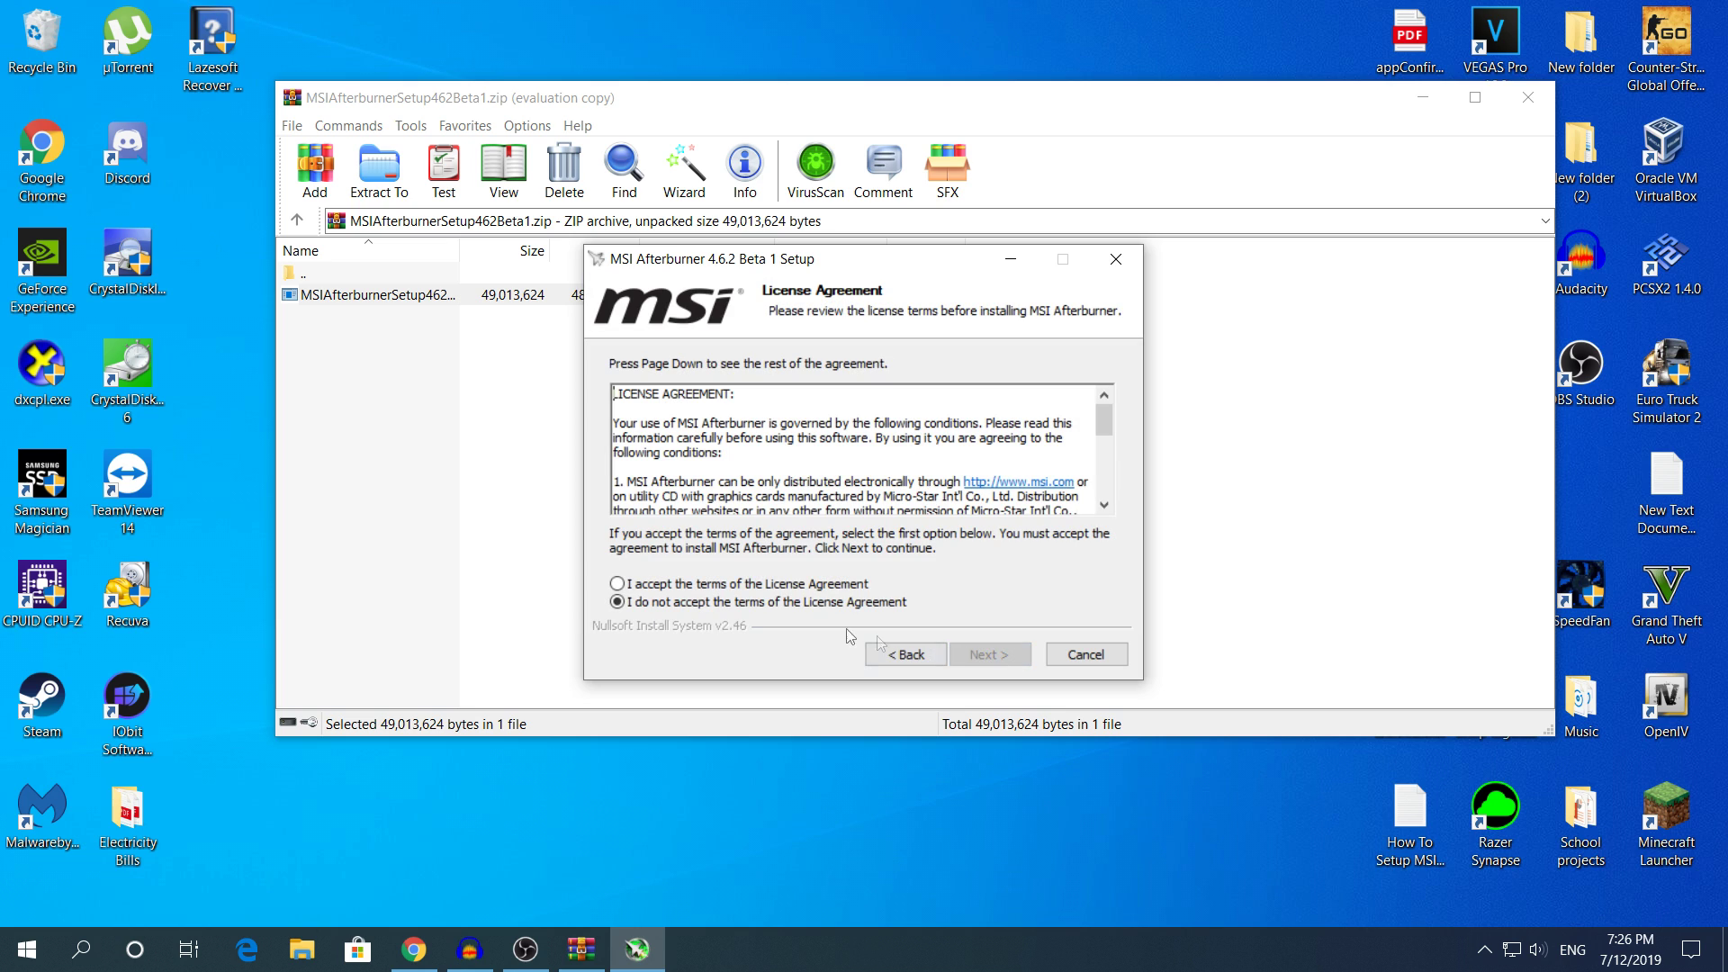
pyautogui.click(627, 584)
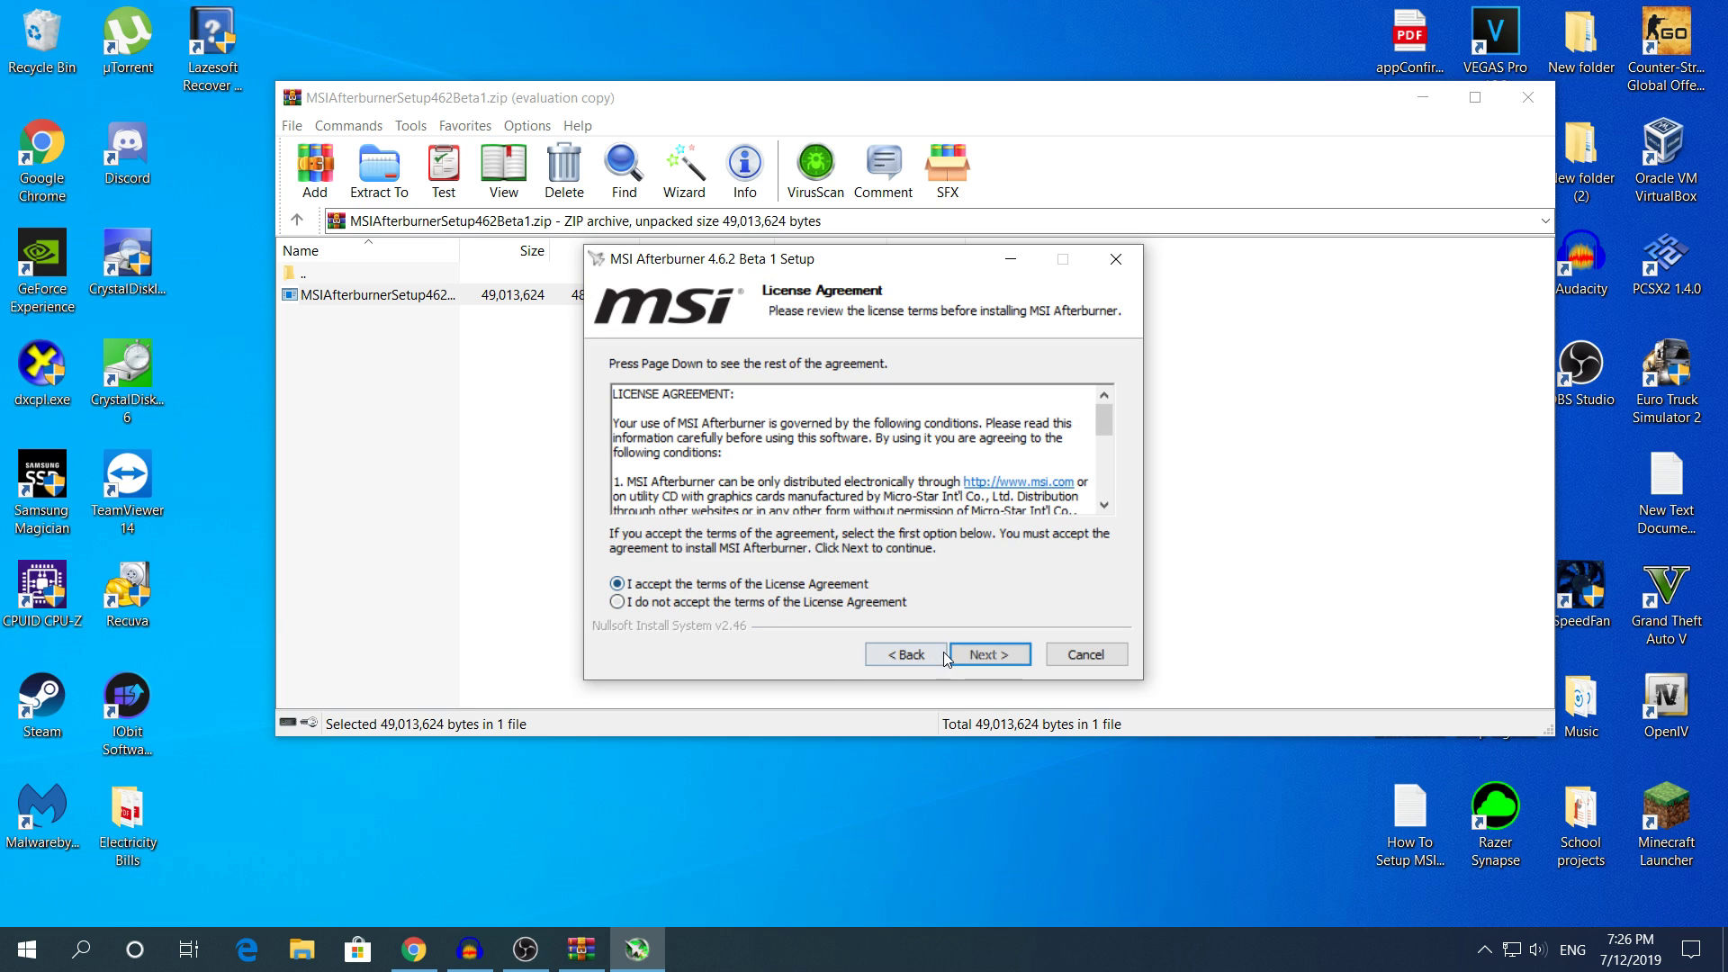
pyautogui.click(988, 654)
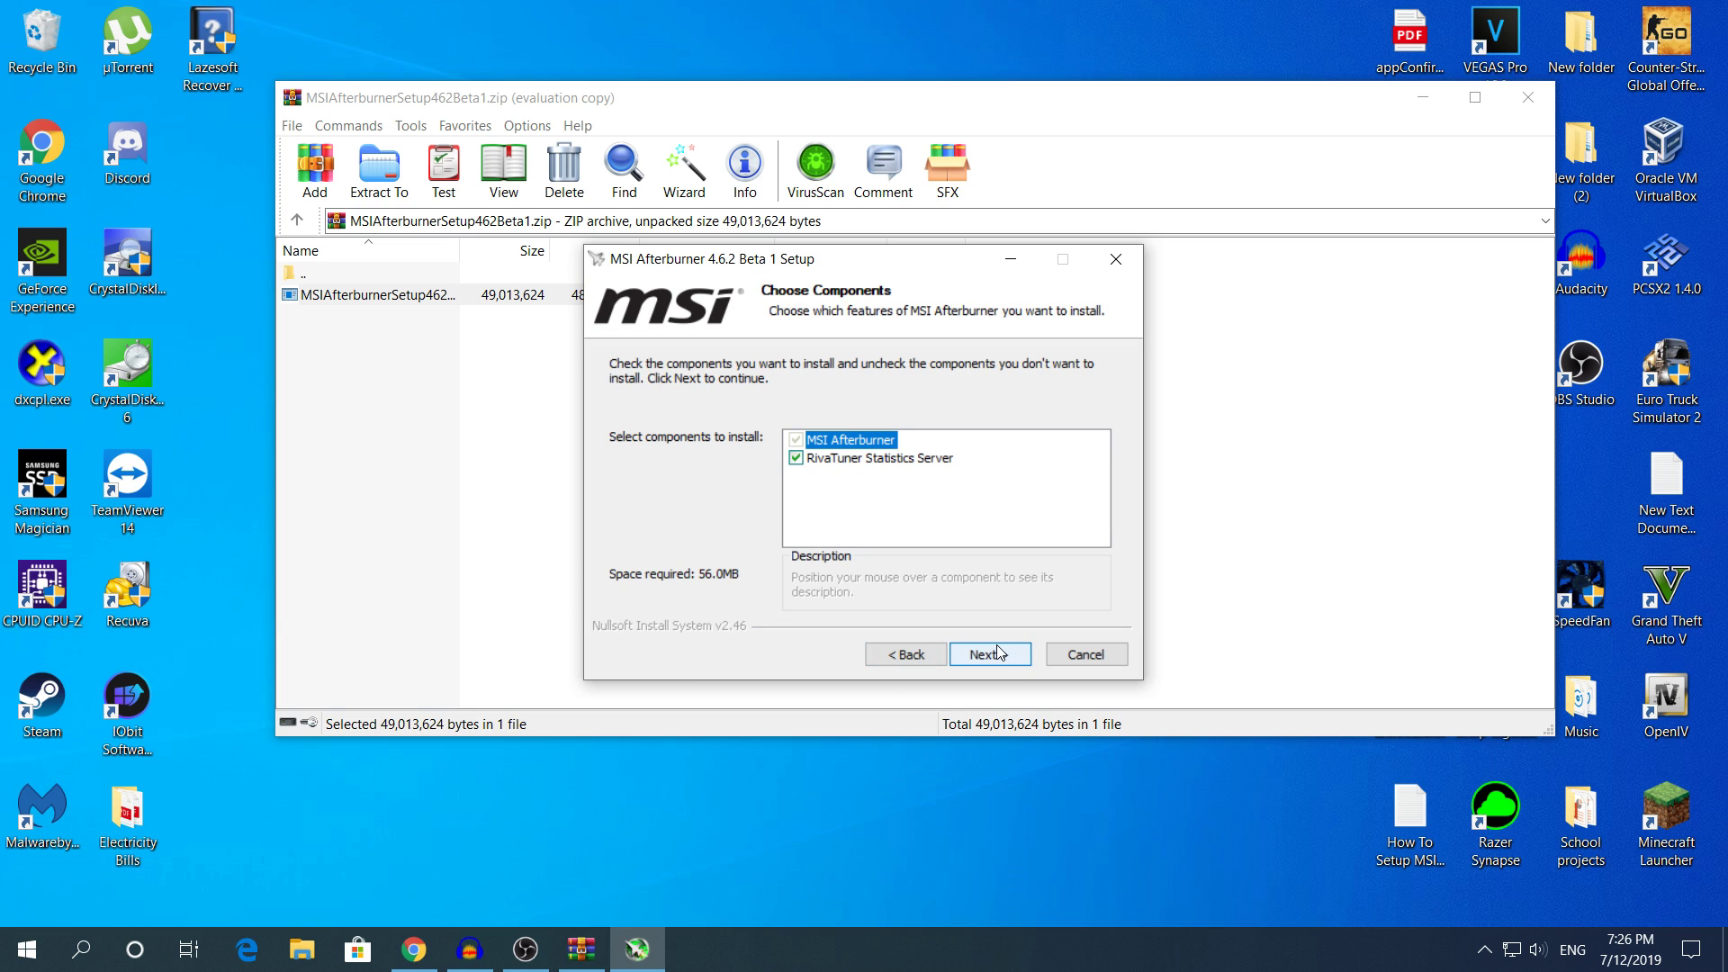
pyautogui.click(831, 459)
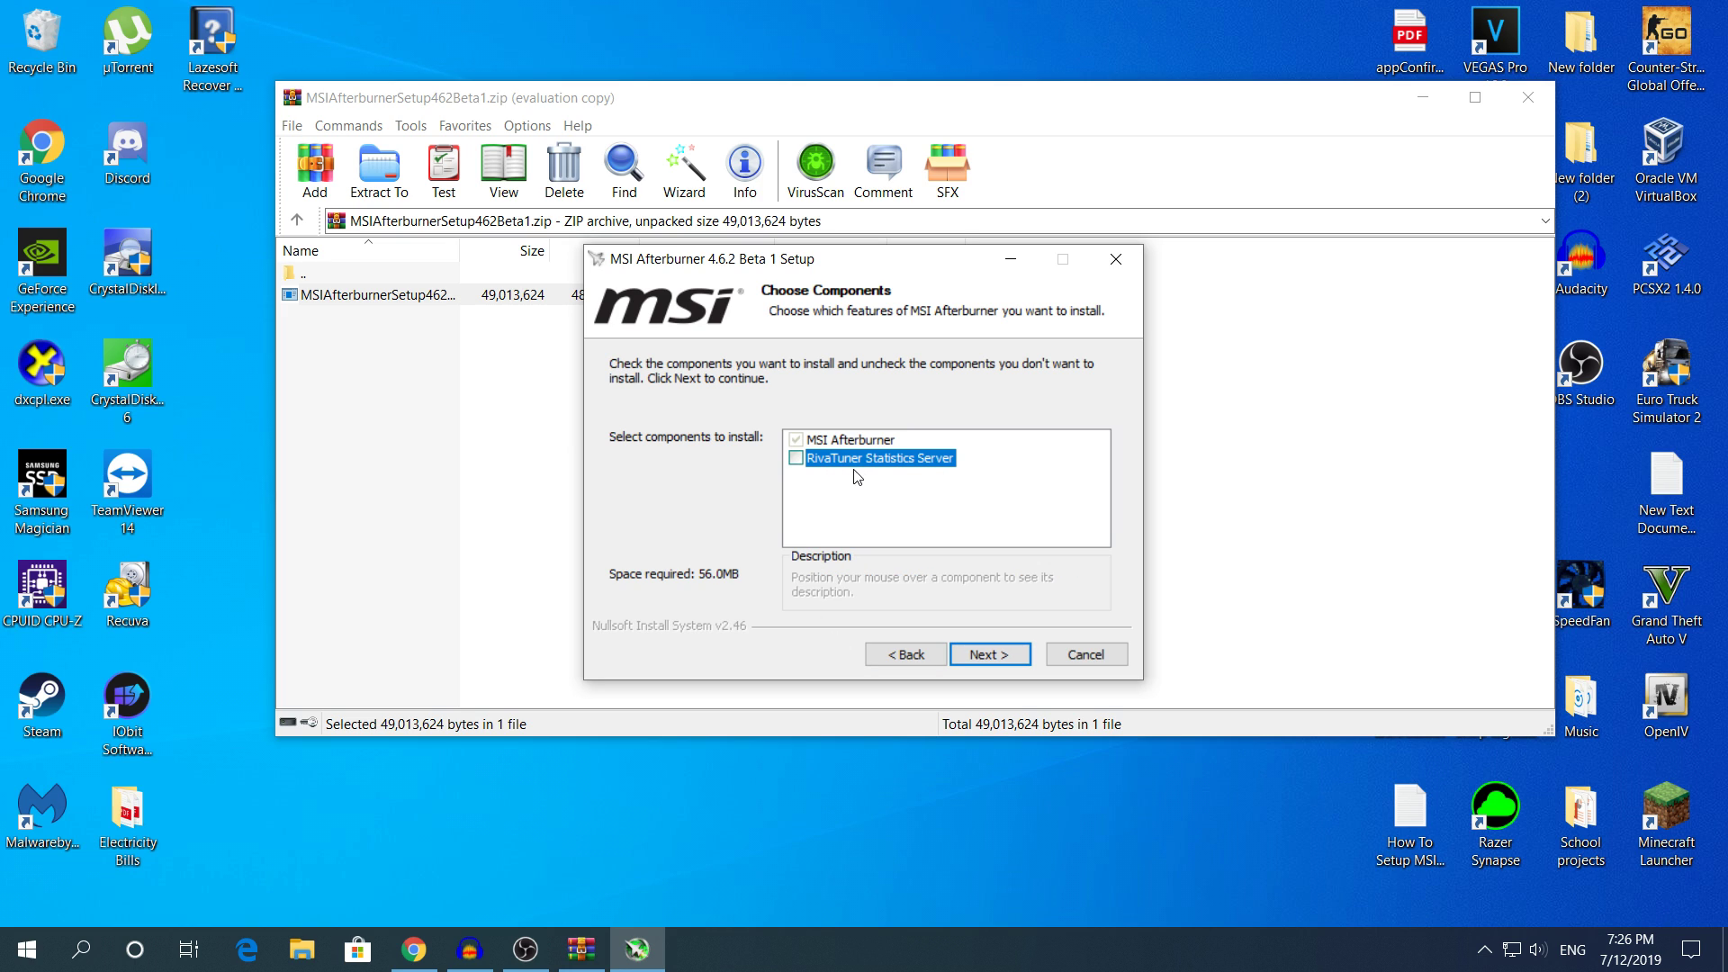
pyautogui.moveTo(870, 466)
pyautogui.click(967, 655)
pyautogui.click(963, 655)
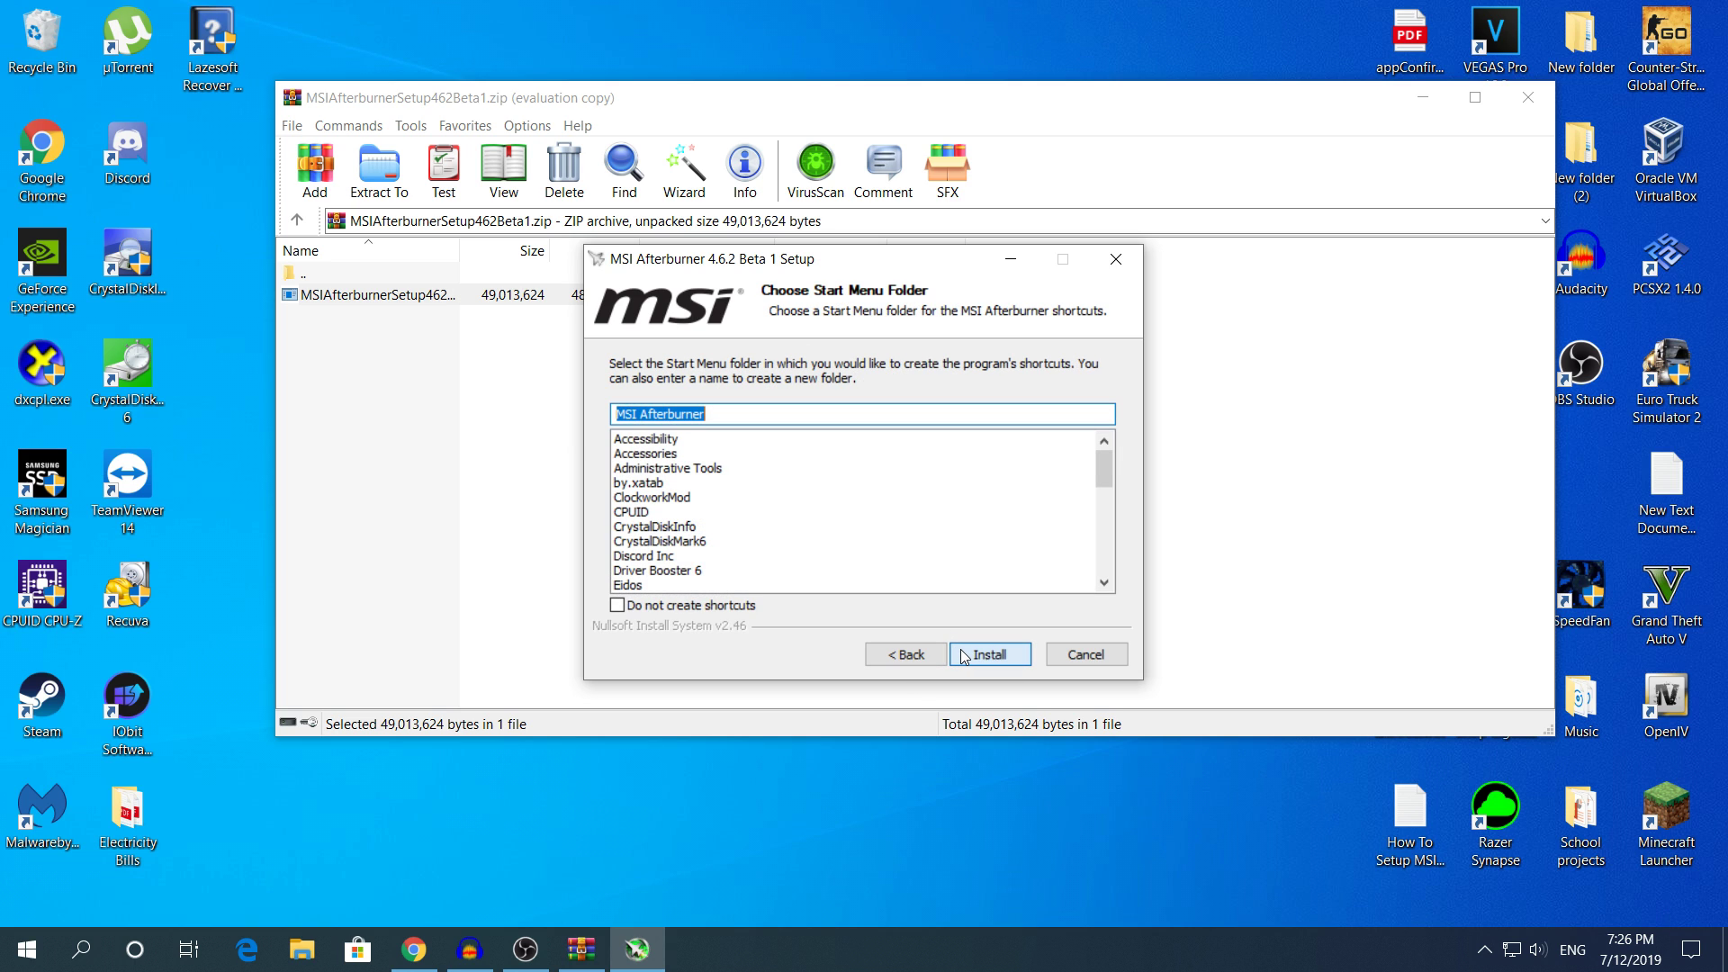
pyautogui.click(994, 657)
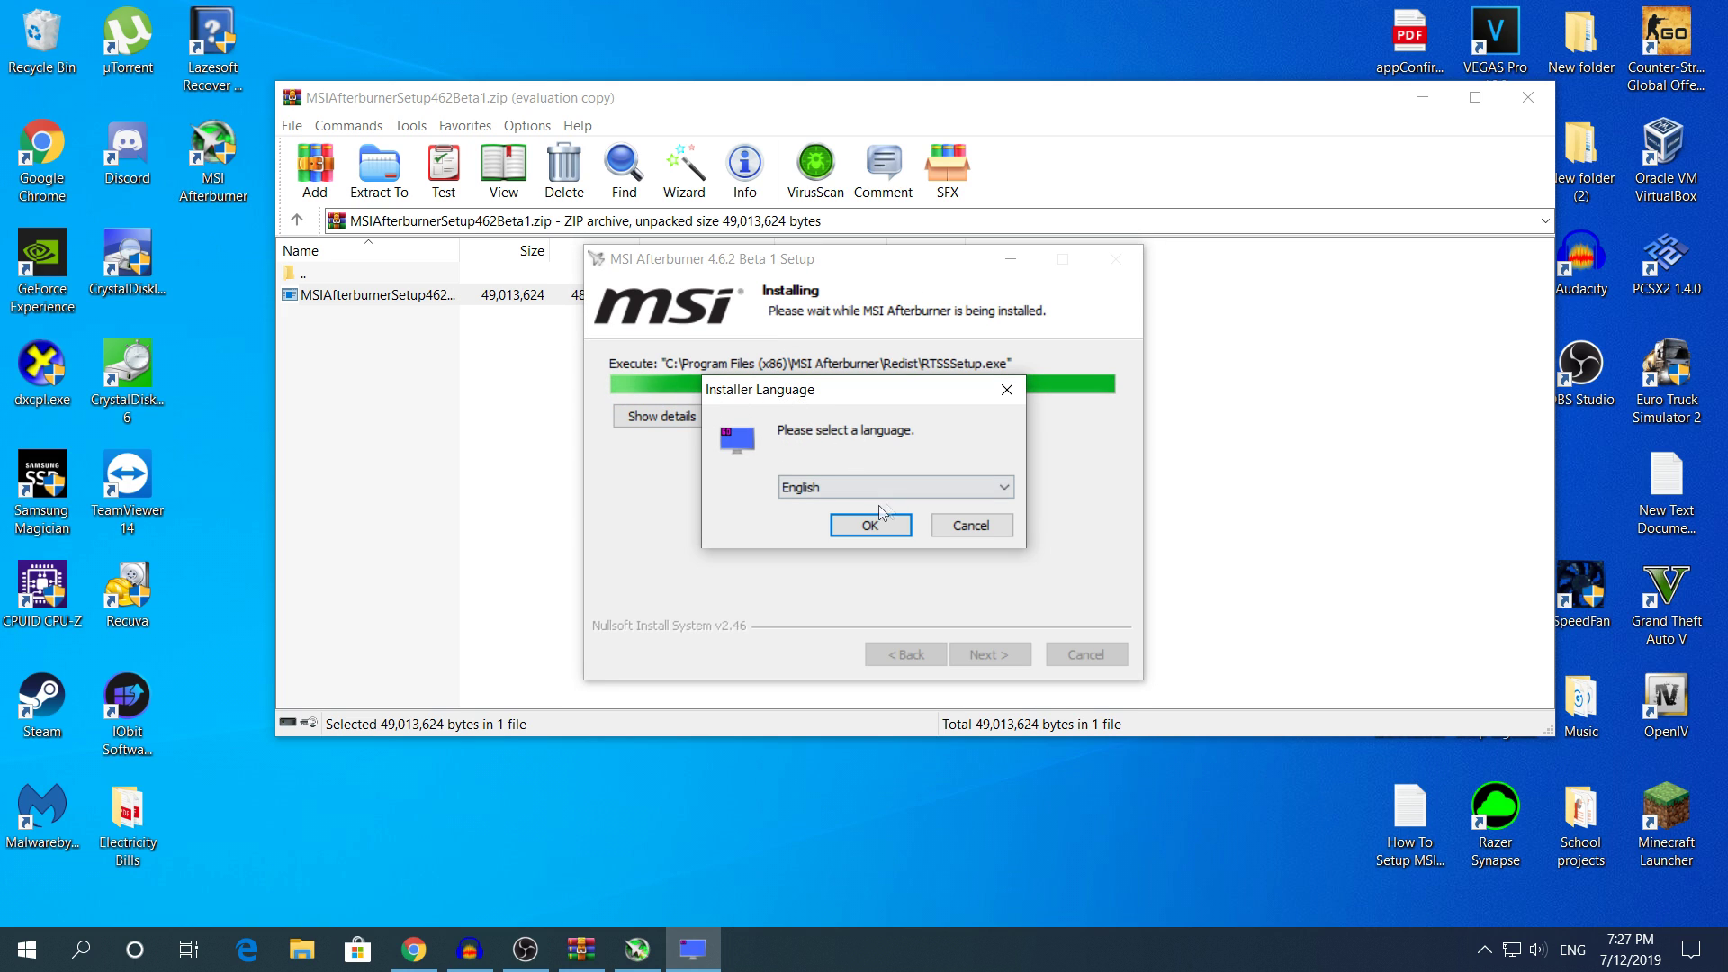
# Install RivaTuner Statistics Server in English with its licence accepted and default location.
pyautogui.click(853, 522)
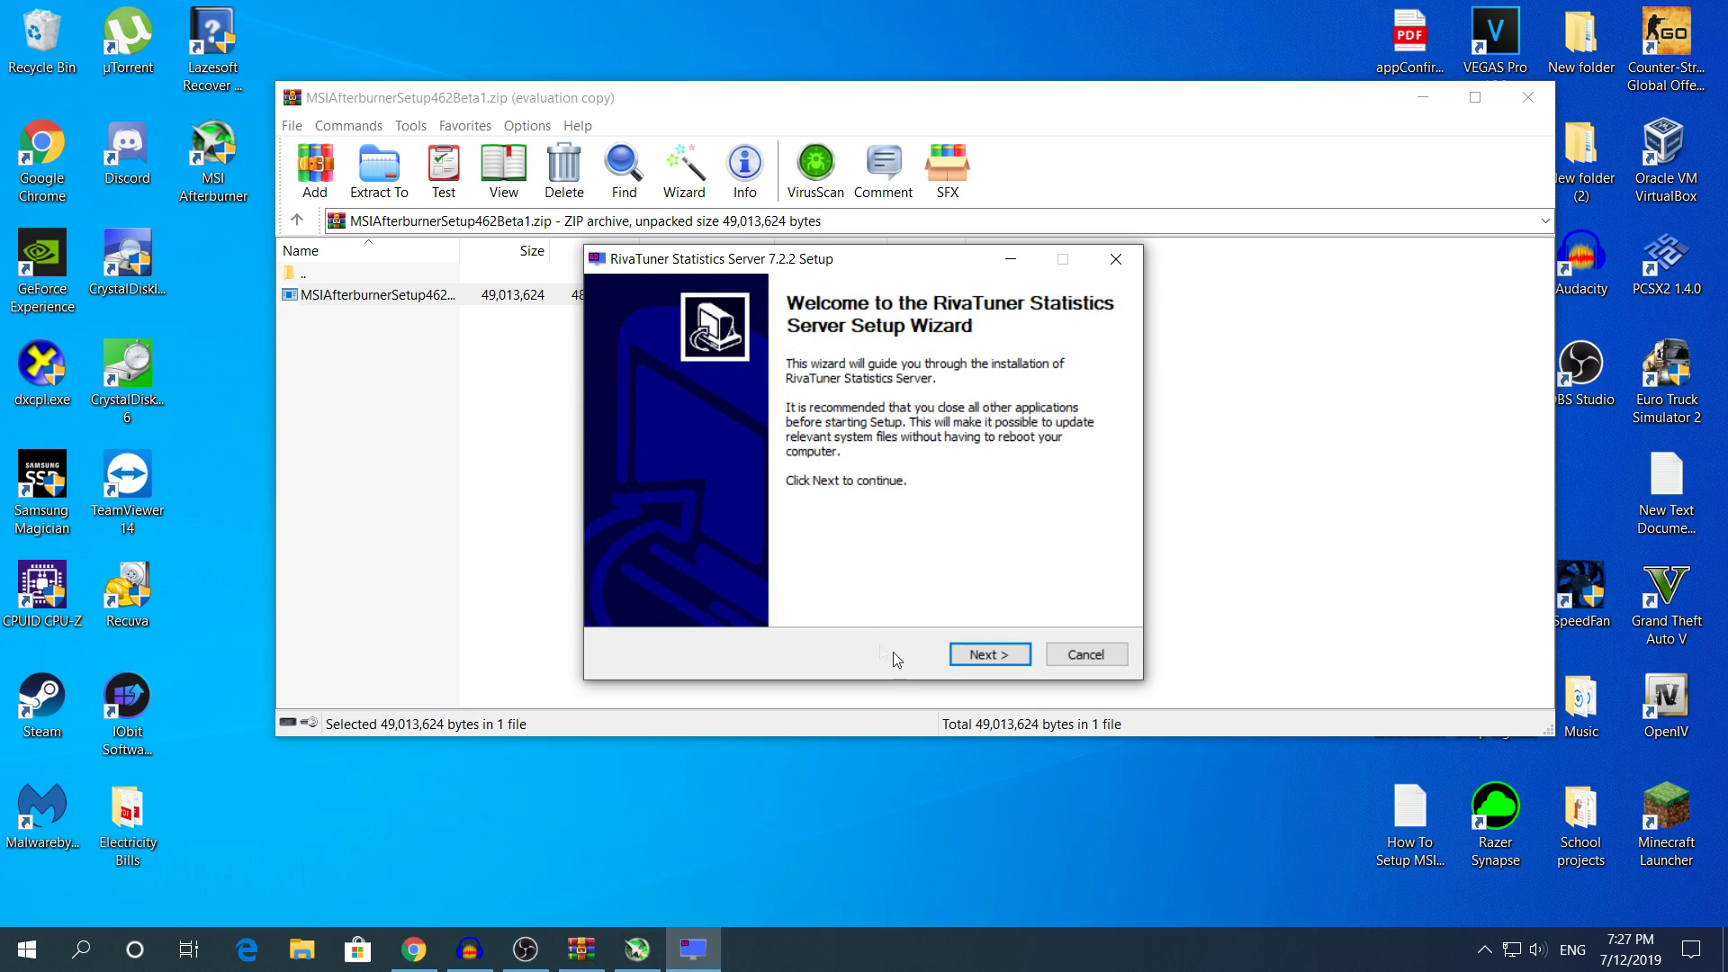
pyautogui.click(952, 656)
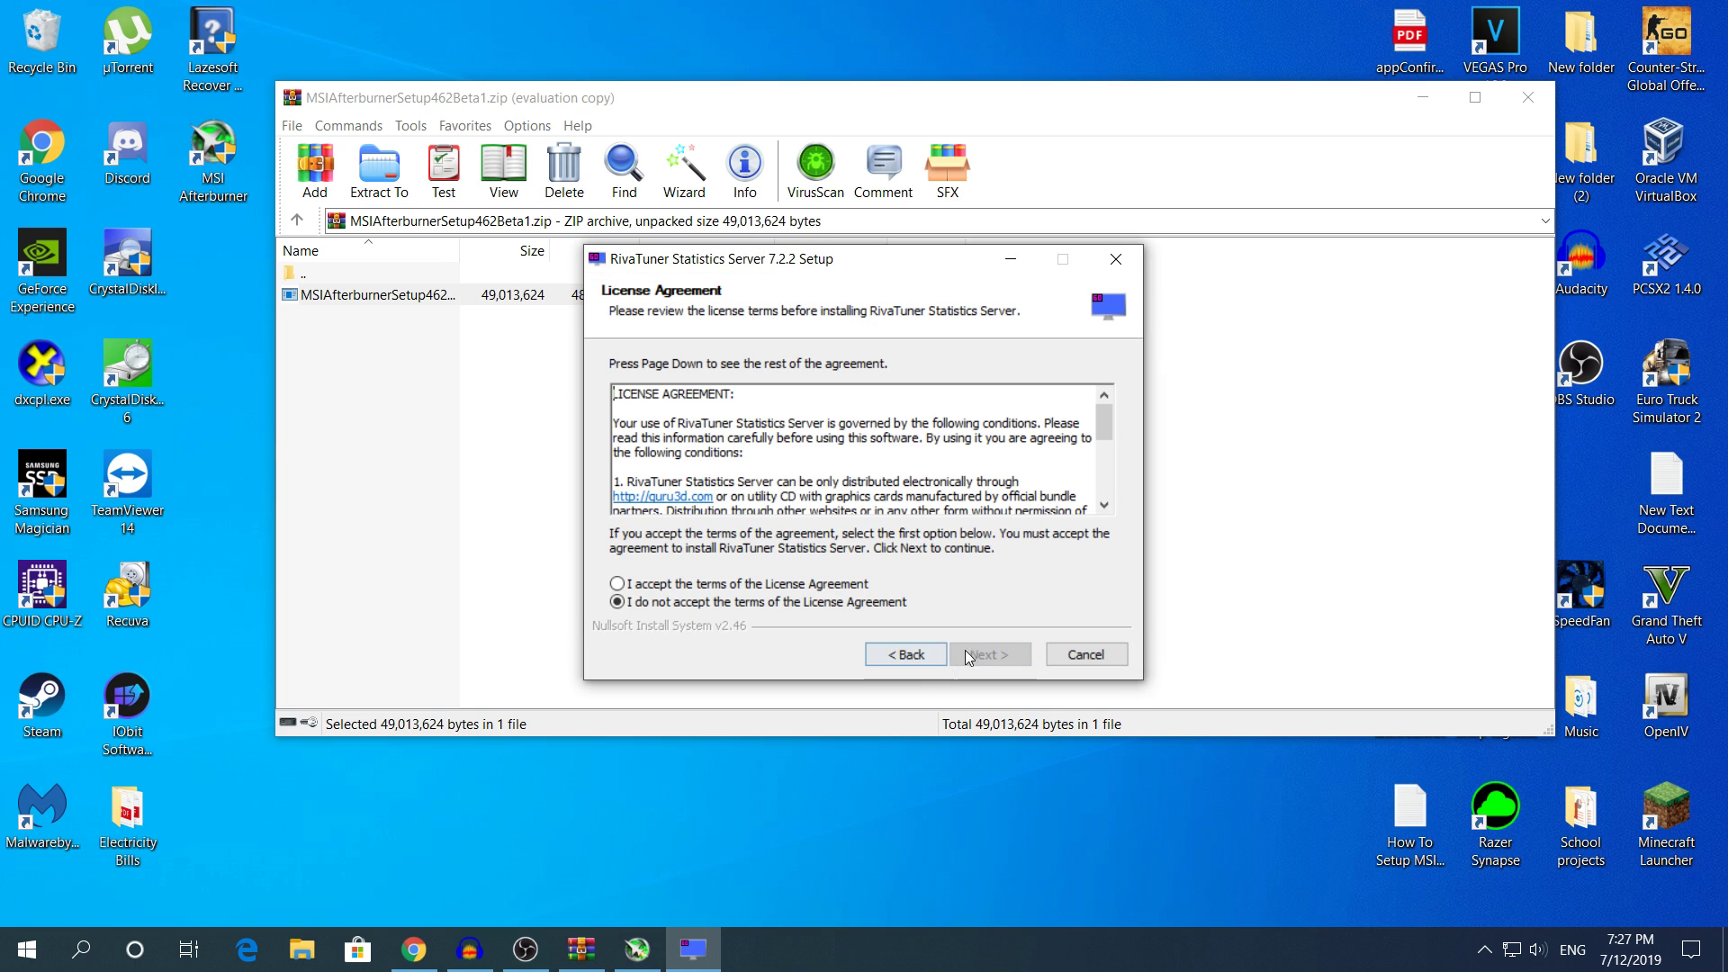
pyautogui.click(984, 655)
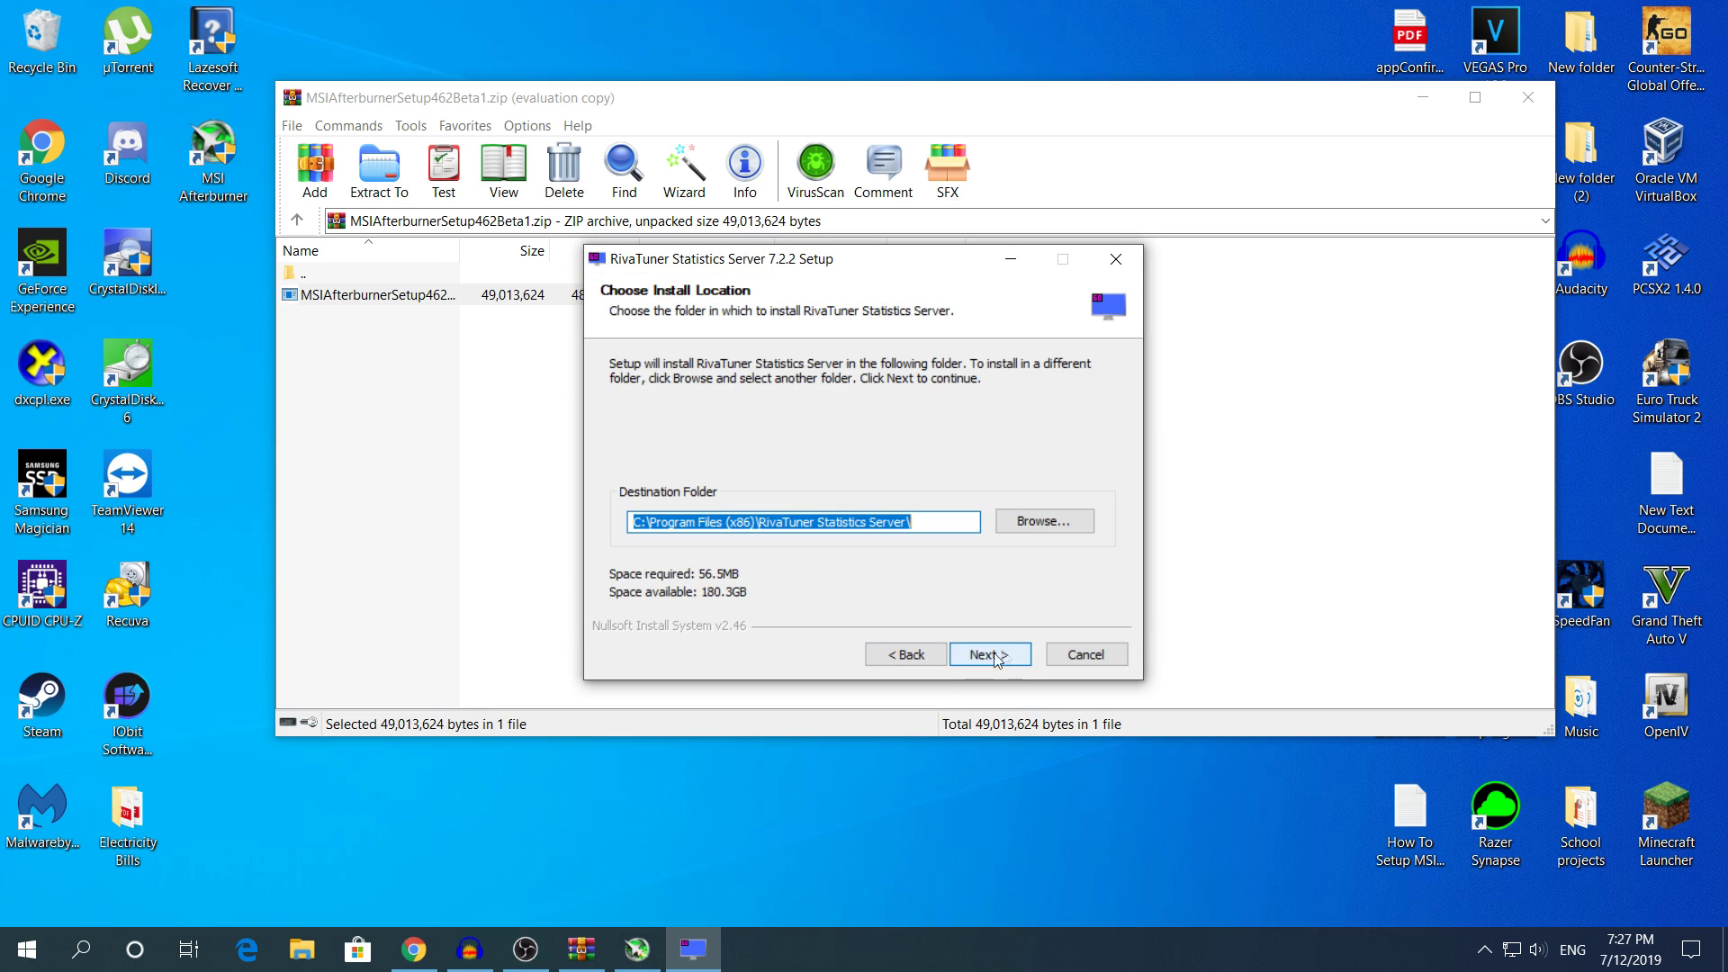
pyautogui.click(999, 657)
pyautogui.click(1004, 656)
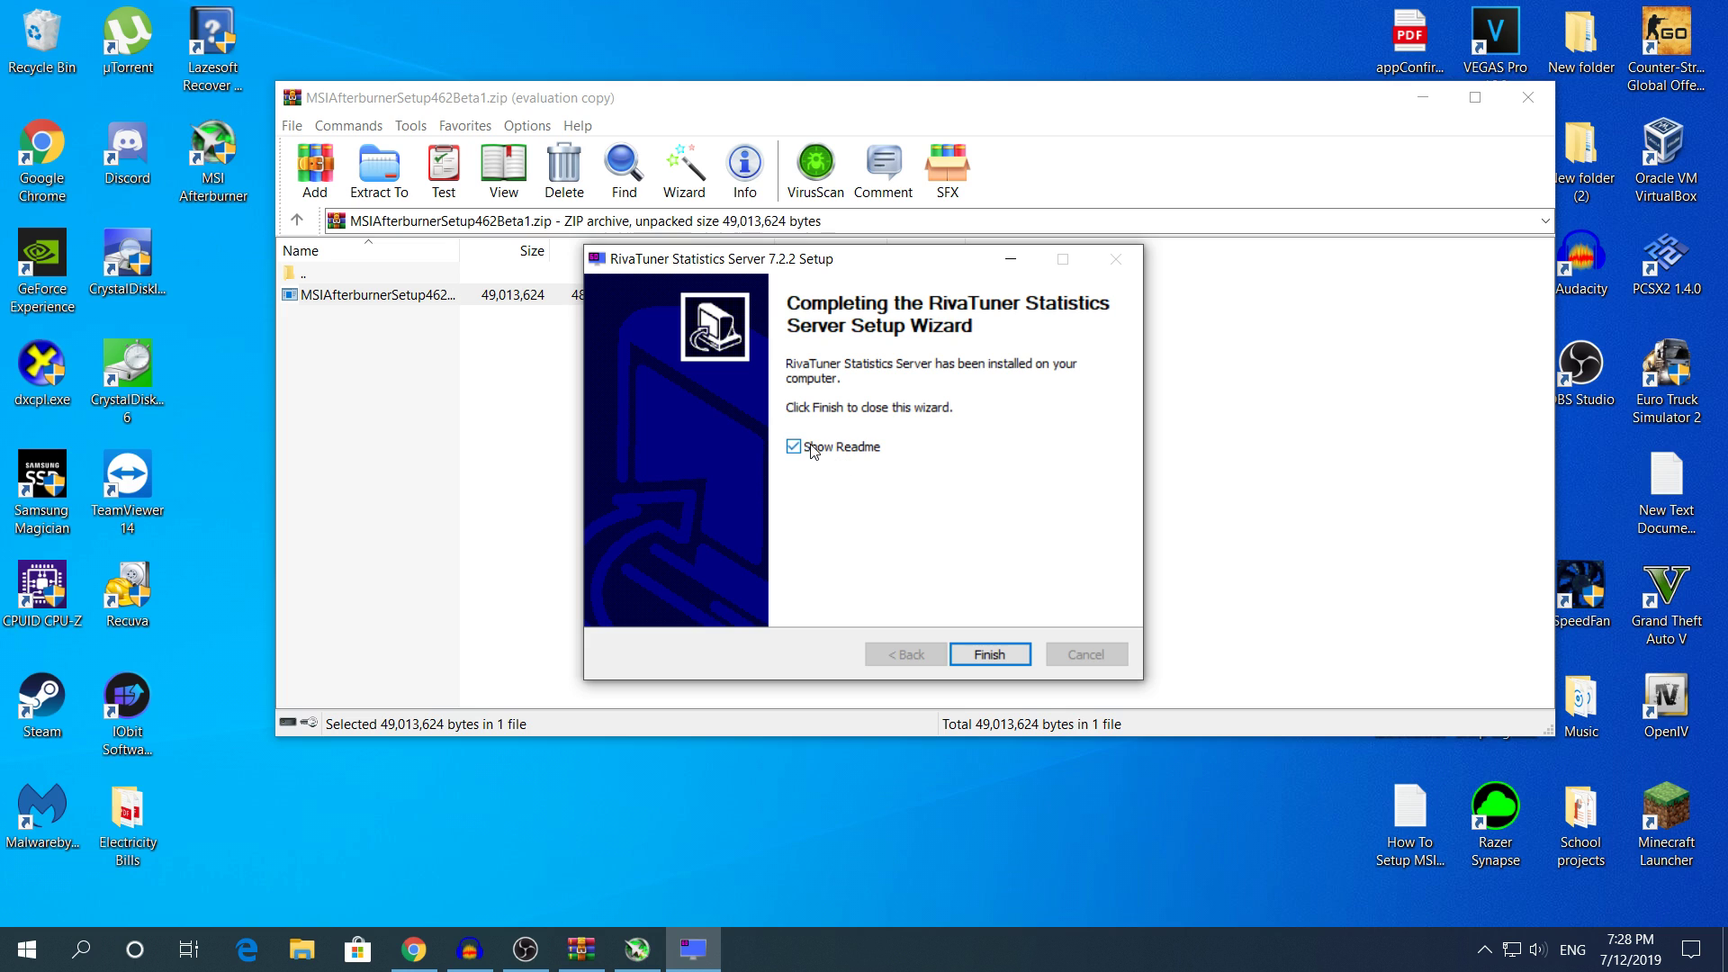
# Finish RivaTuner setup without its readme and untick Afterburner's Show Readme.
pyautogui.click(814, 449)
pyautogui.click(1019, 664)
pyautogui.click(807, 486)
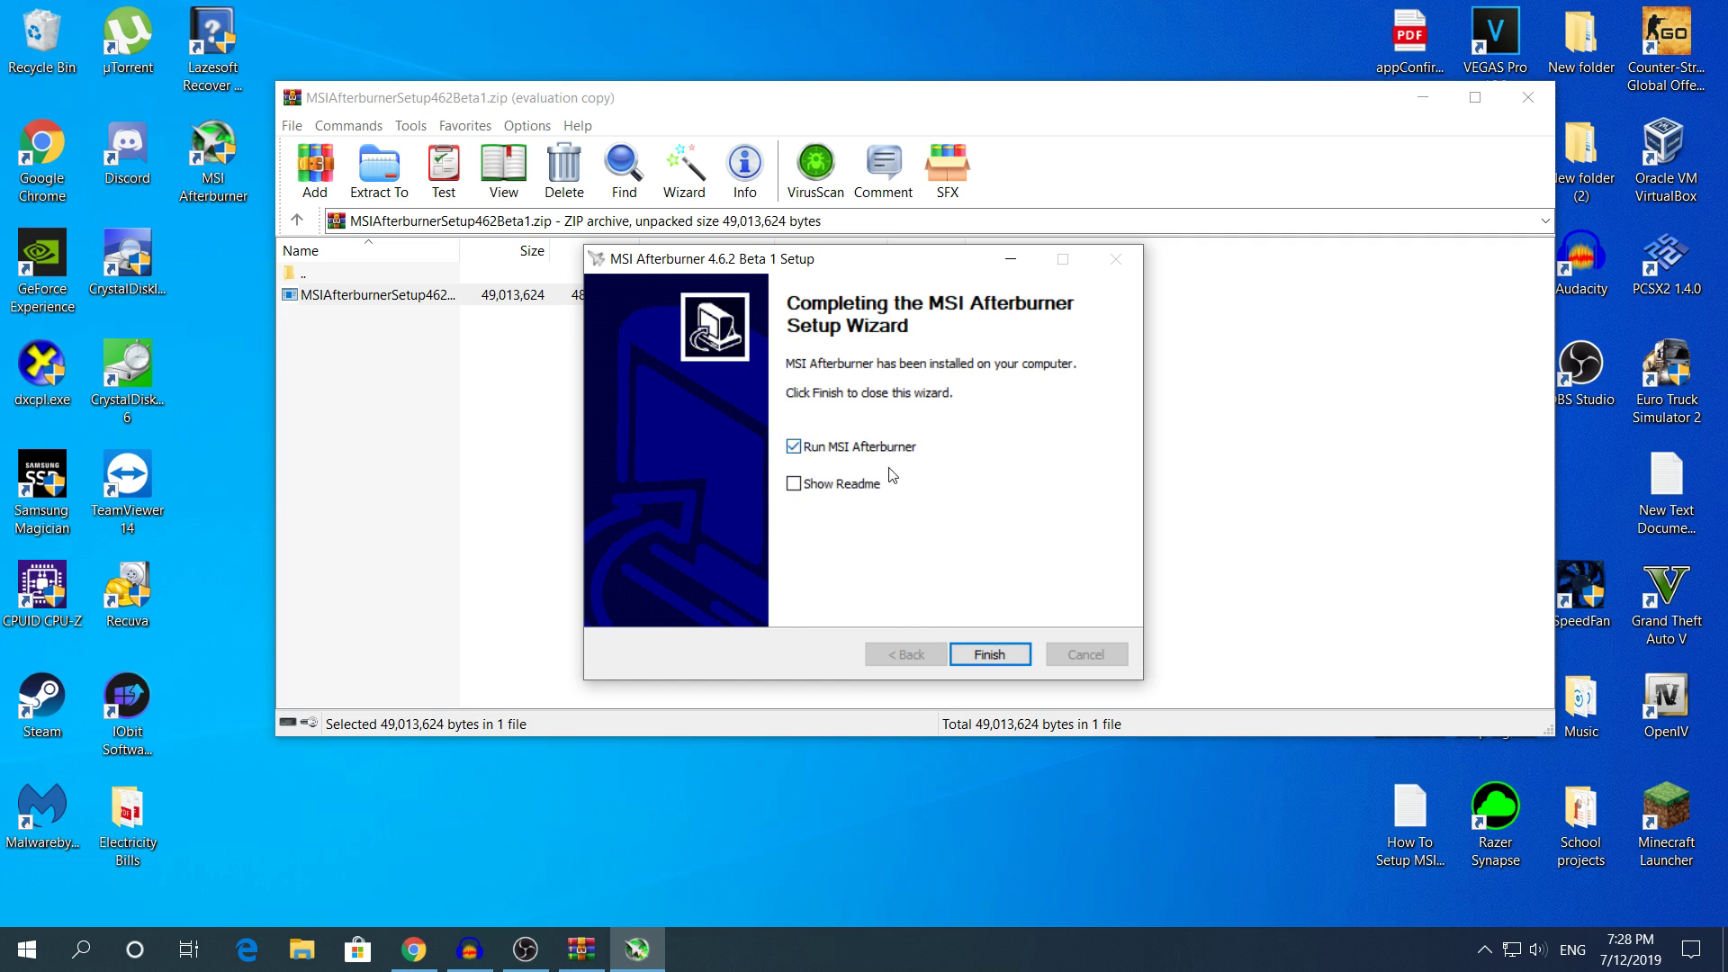
# Finish the Afterburner installer, launching Afterburner, and close the WinRAR archive.
pyautogui.click(990, 652)
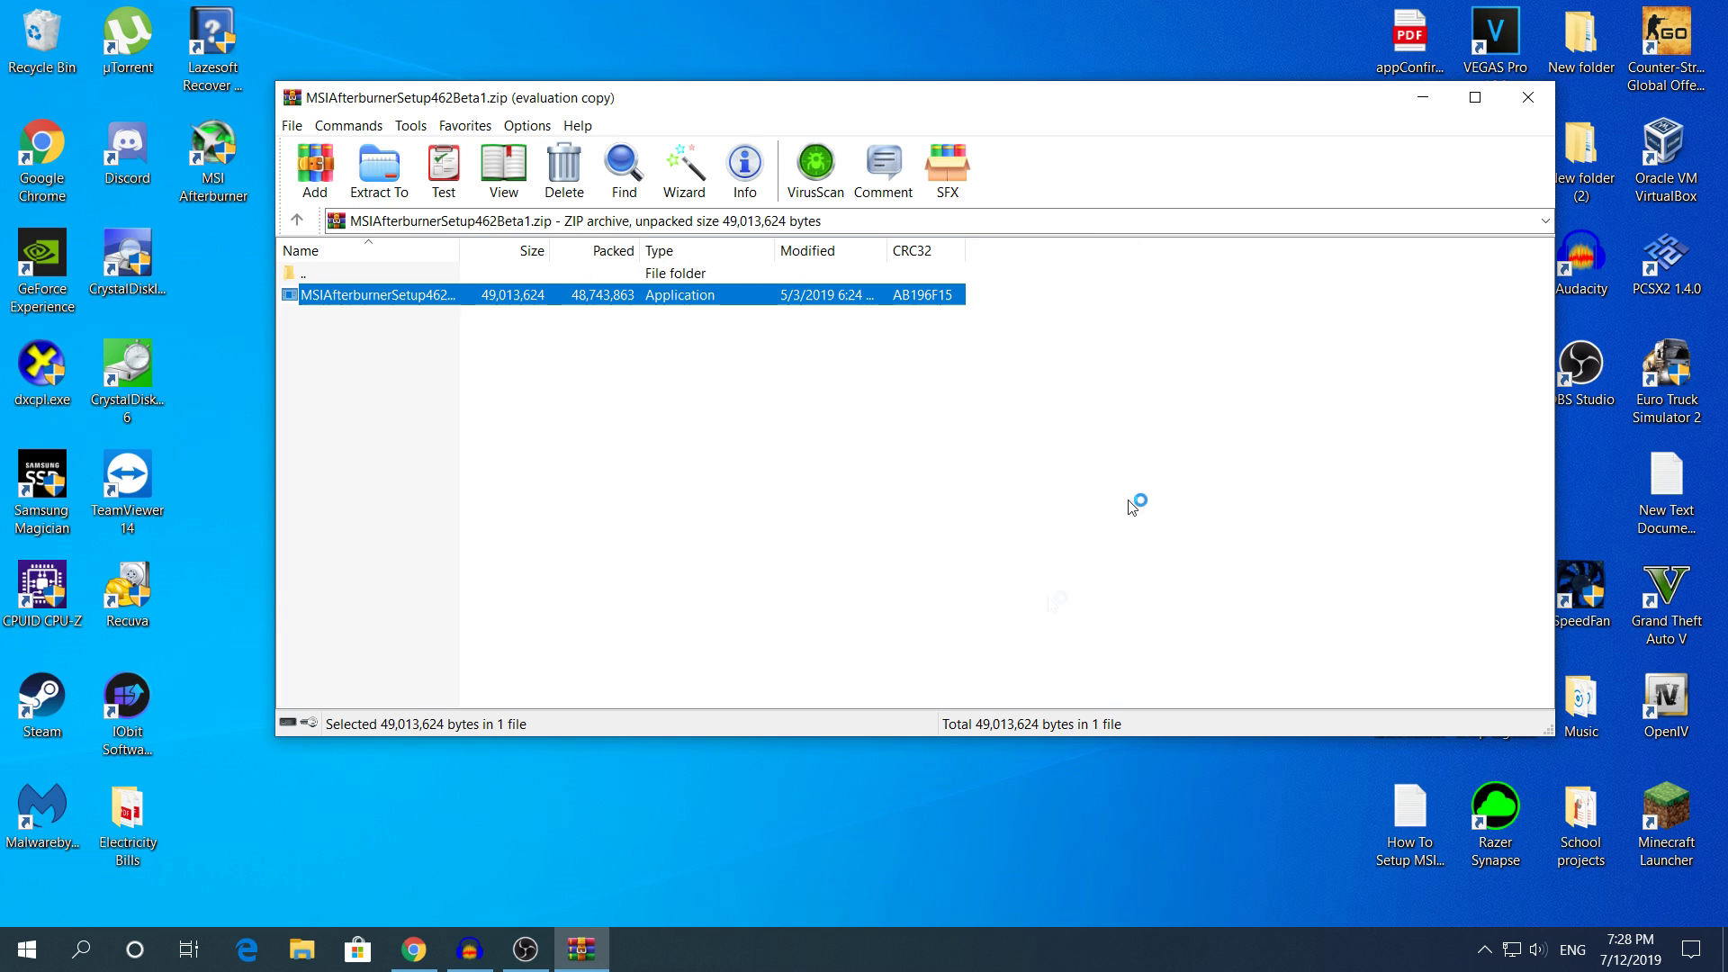
pyautogui.click(1524, 95)
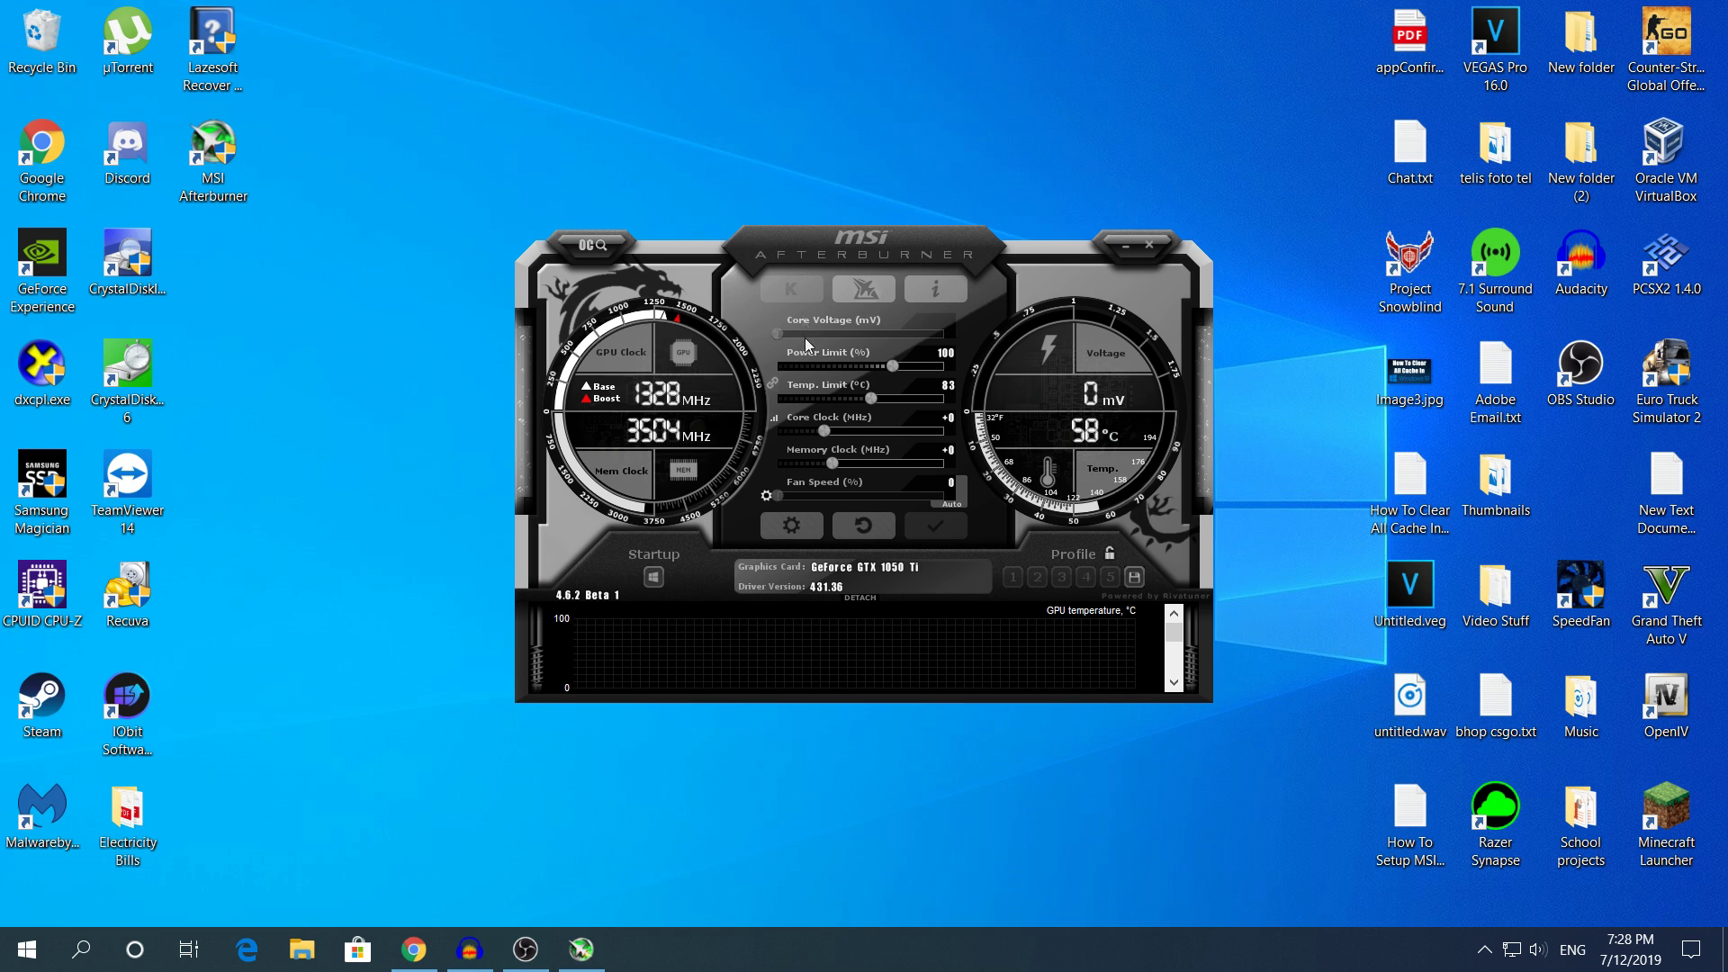
pyautogui.moveTo(805, 246); pyautogui.dragTo(758, 219)
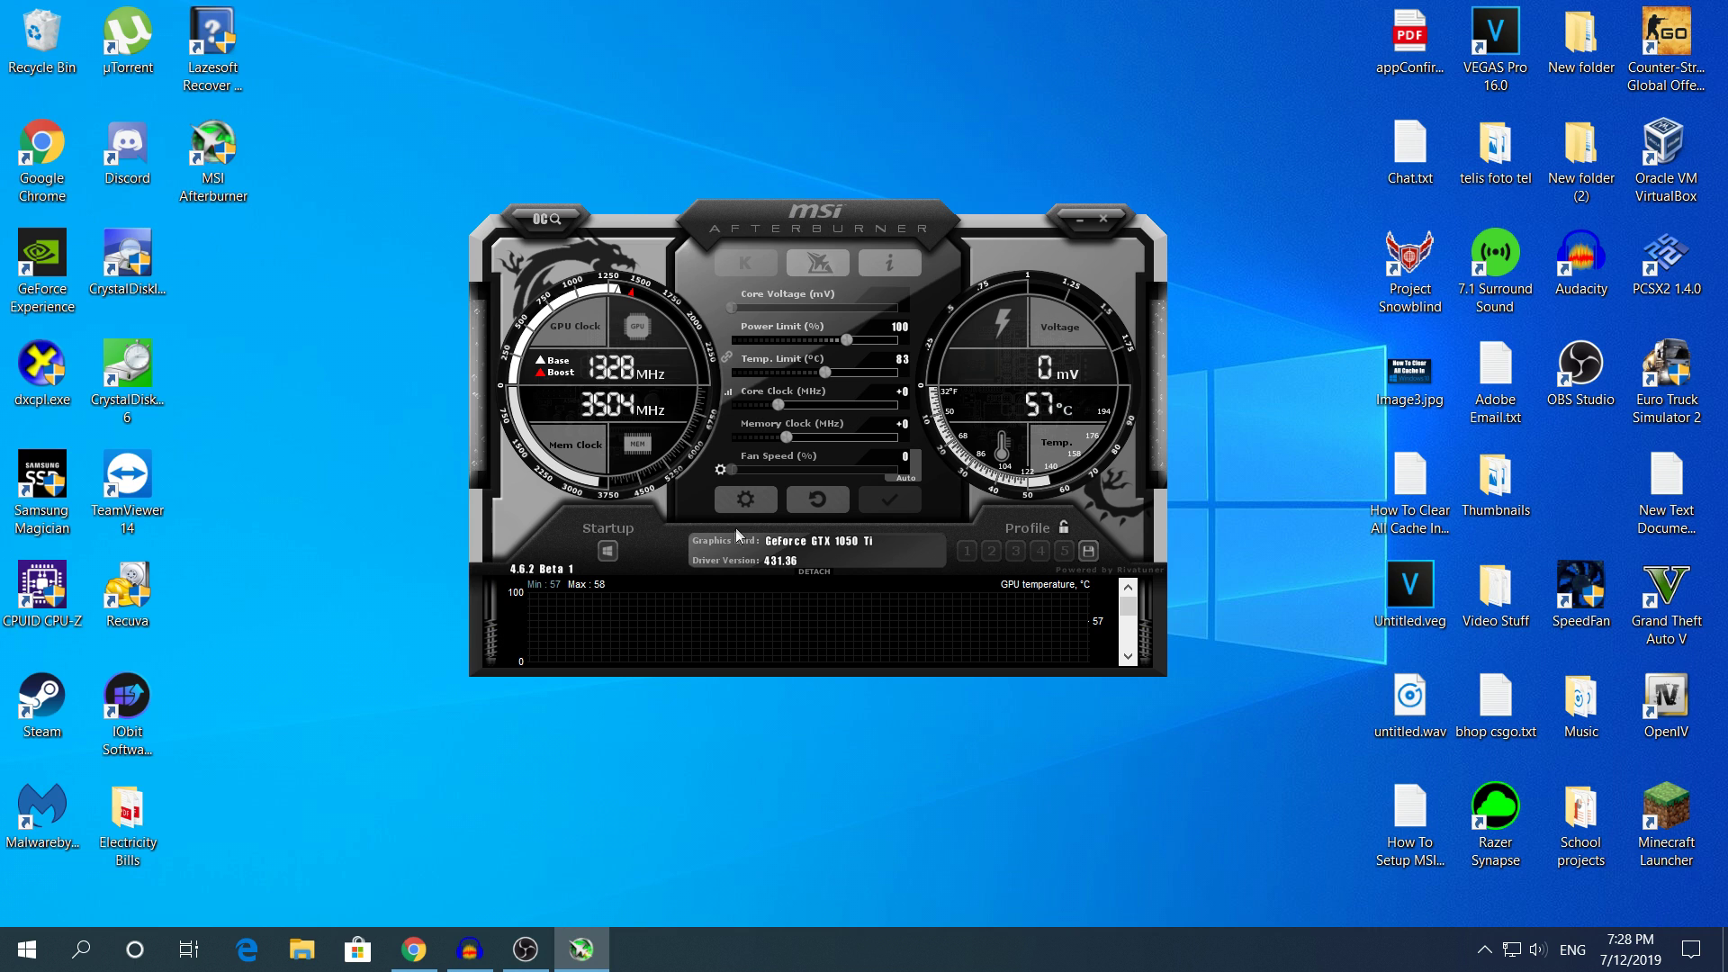
# Switch Afterburner's User Interface skin to Default MSI Afterburner v3 and apply it.
pyautogui.click(717, 497)
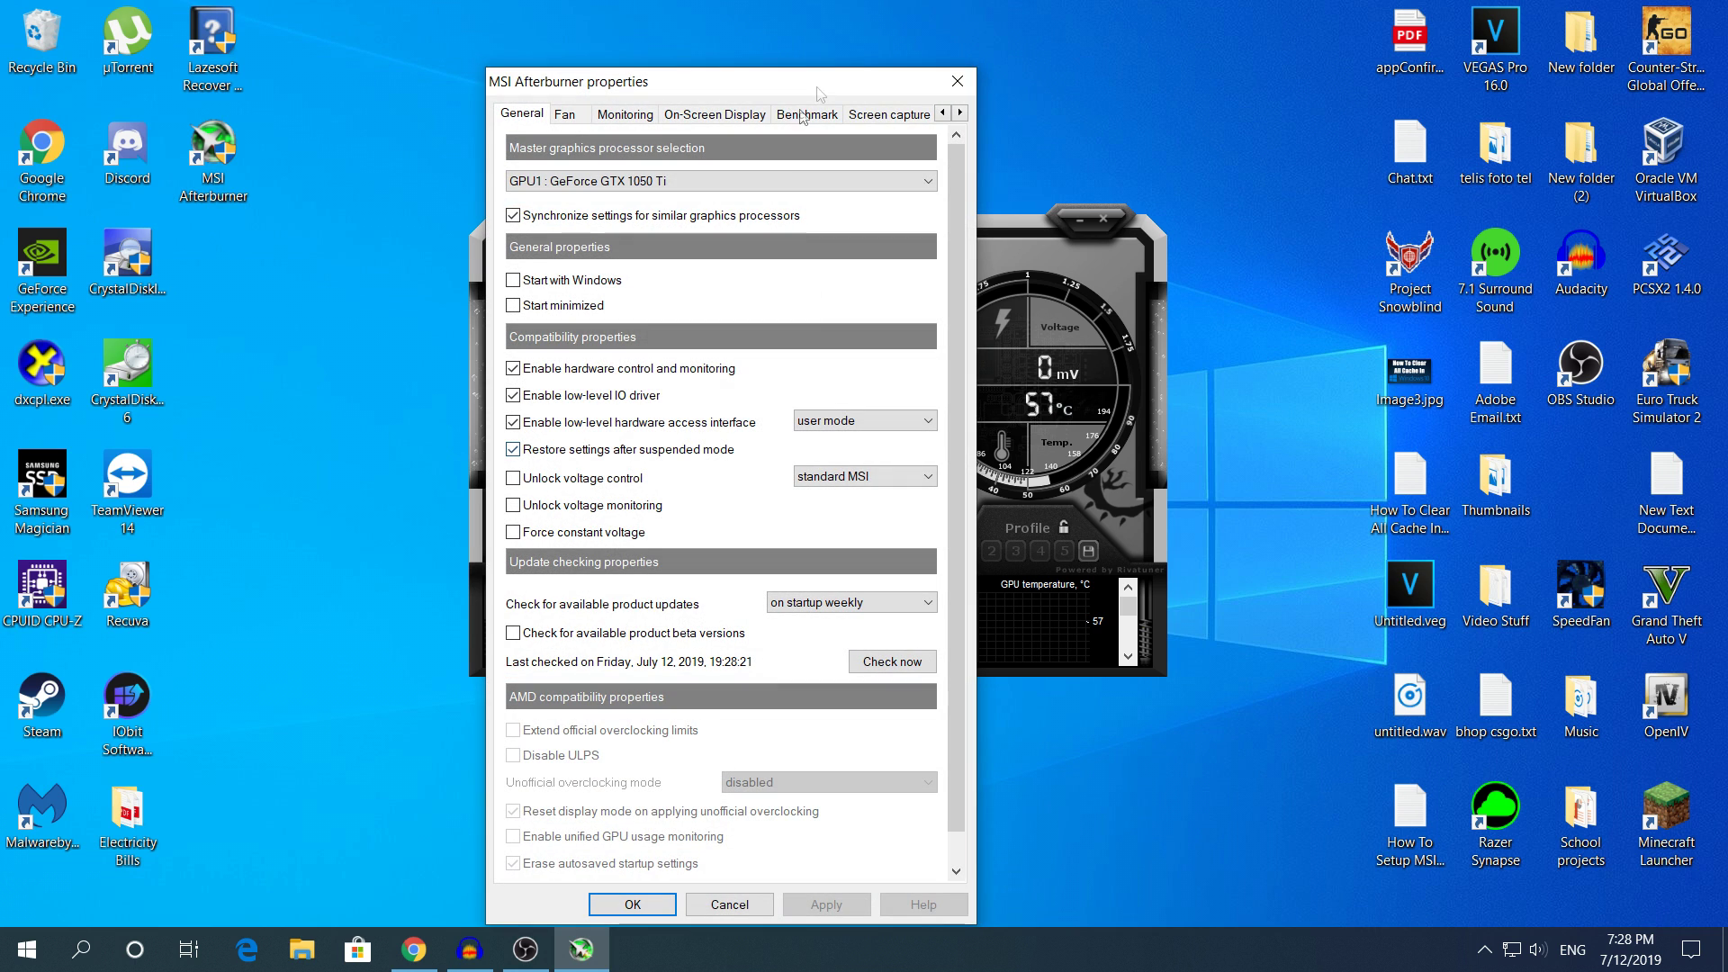
pyautogui.click(961, 113)
pyautogui.click(961, 113)
pyautogui.click(961, 113)
pyautogui.click(961, 114)
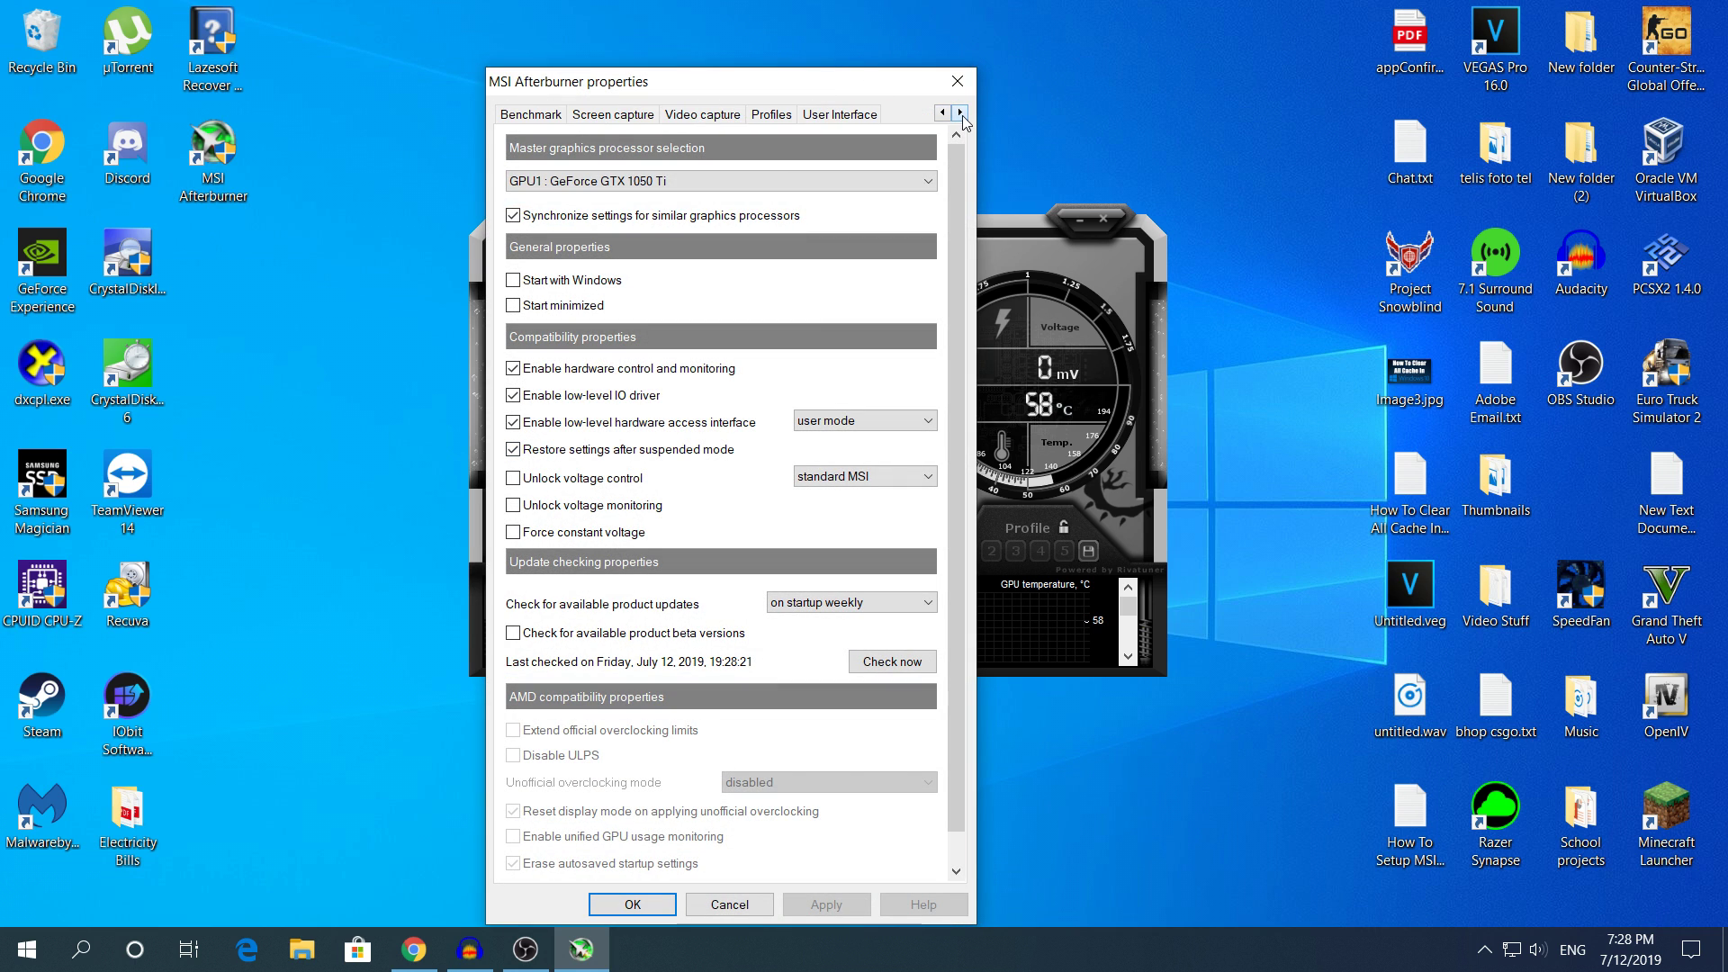
pyautogui.click(819, 113)
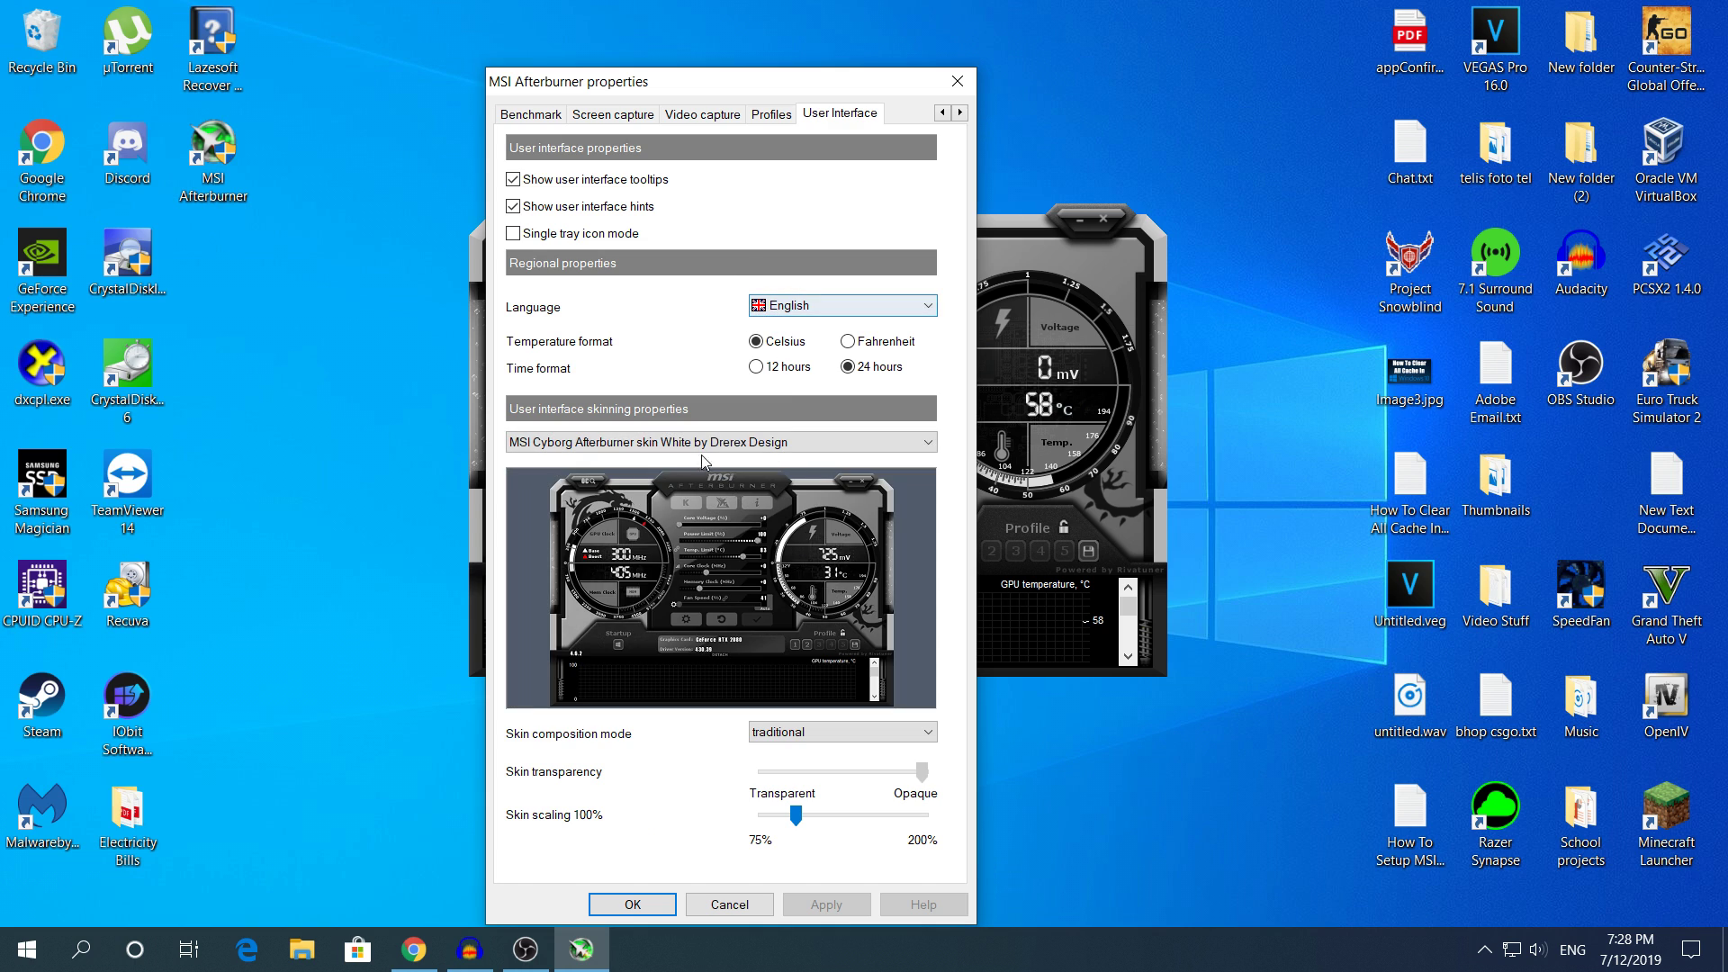
pyautogui.click(711, 442)
pyautogui.click(655, 490)
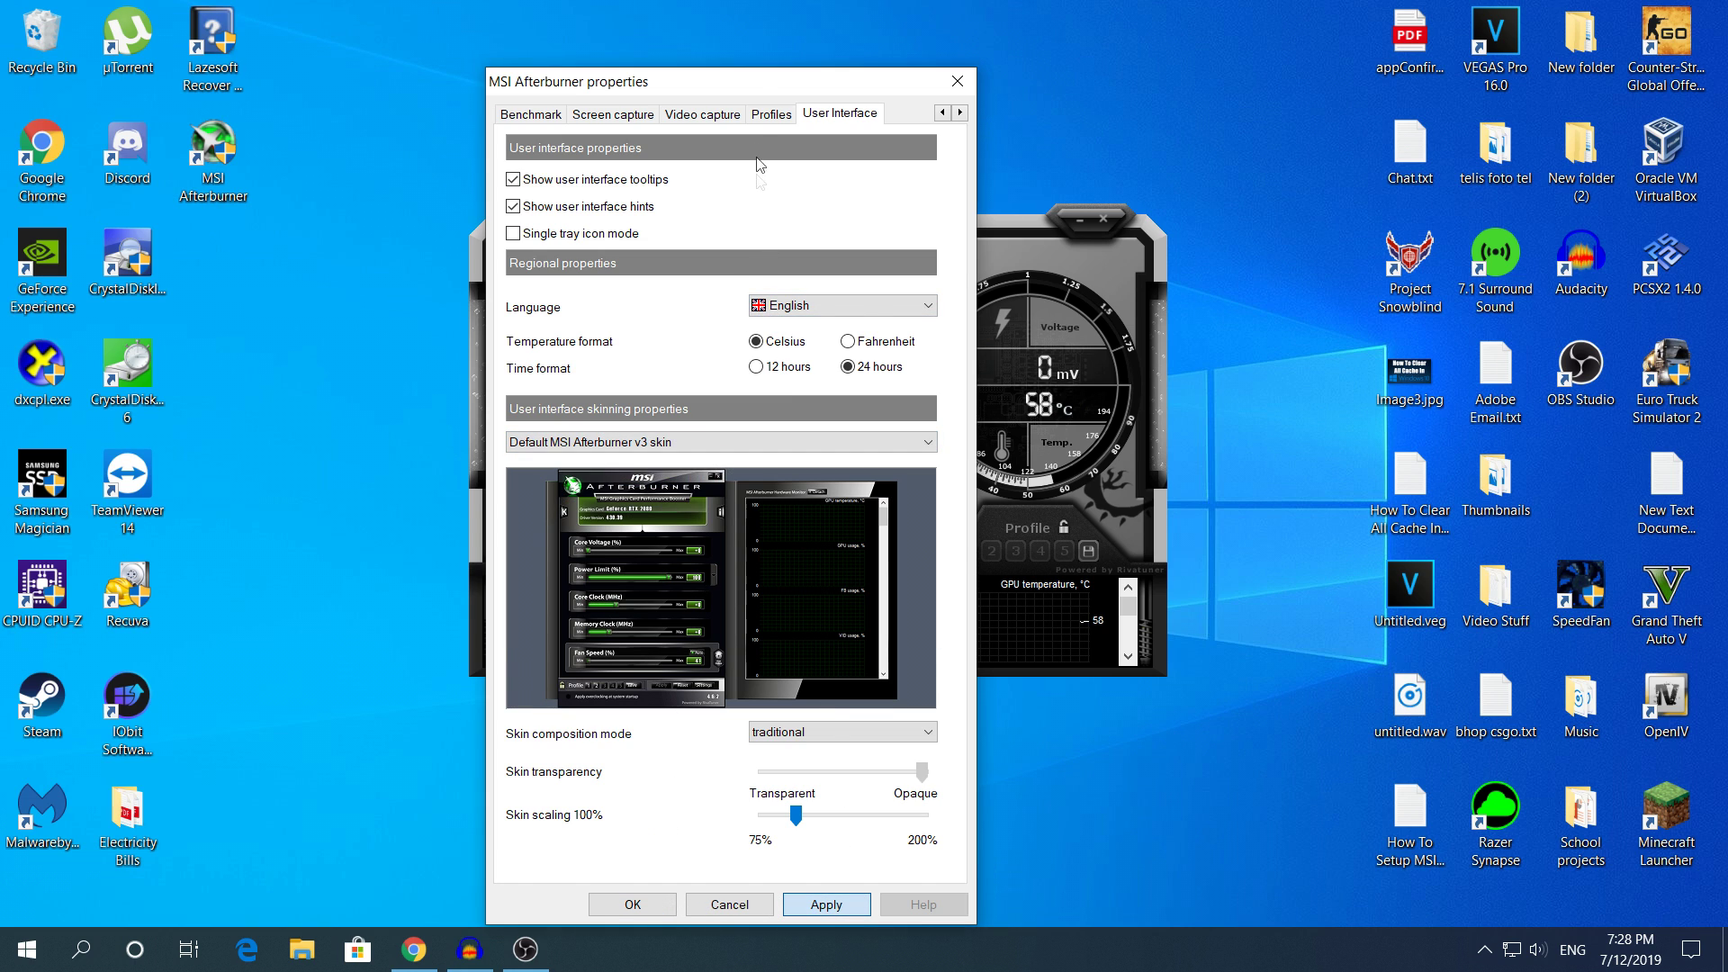
pyautogui.press('Return')
pyautogui.click(952, 87)
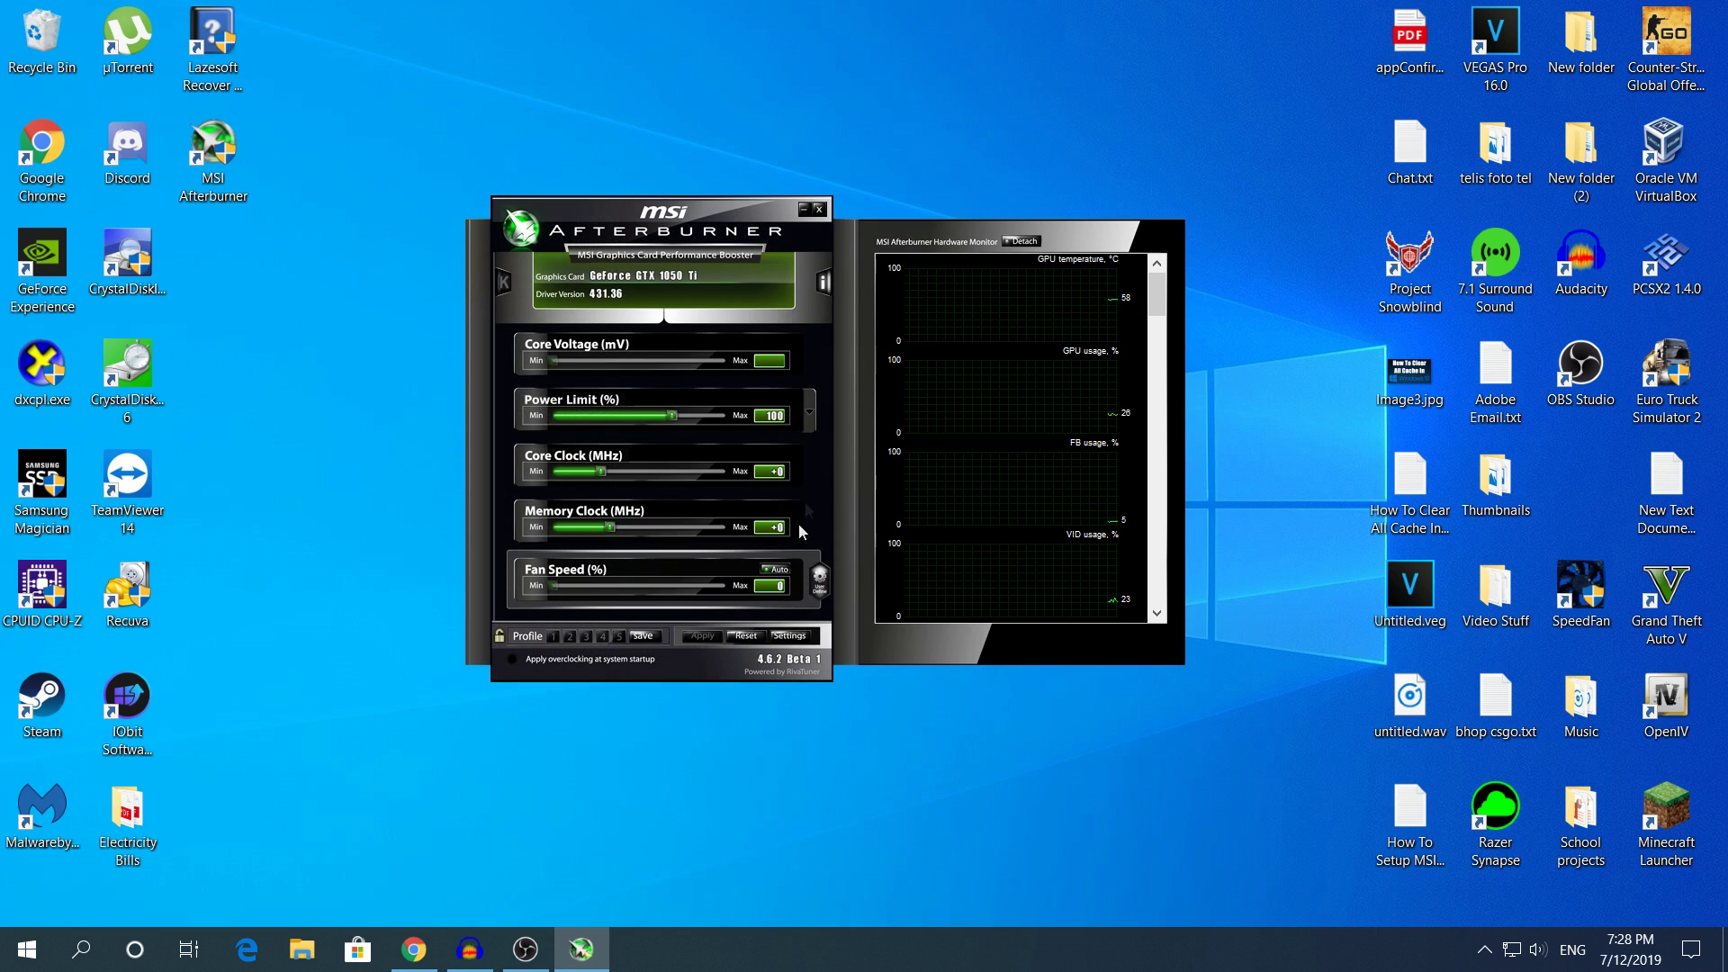
# In the Monitoring settings, show GPU temperature in the on-screen display.
pyautogui.click(798, 637)
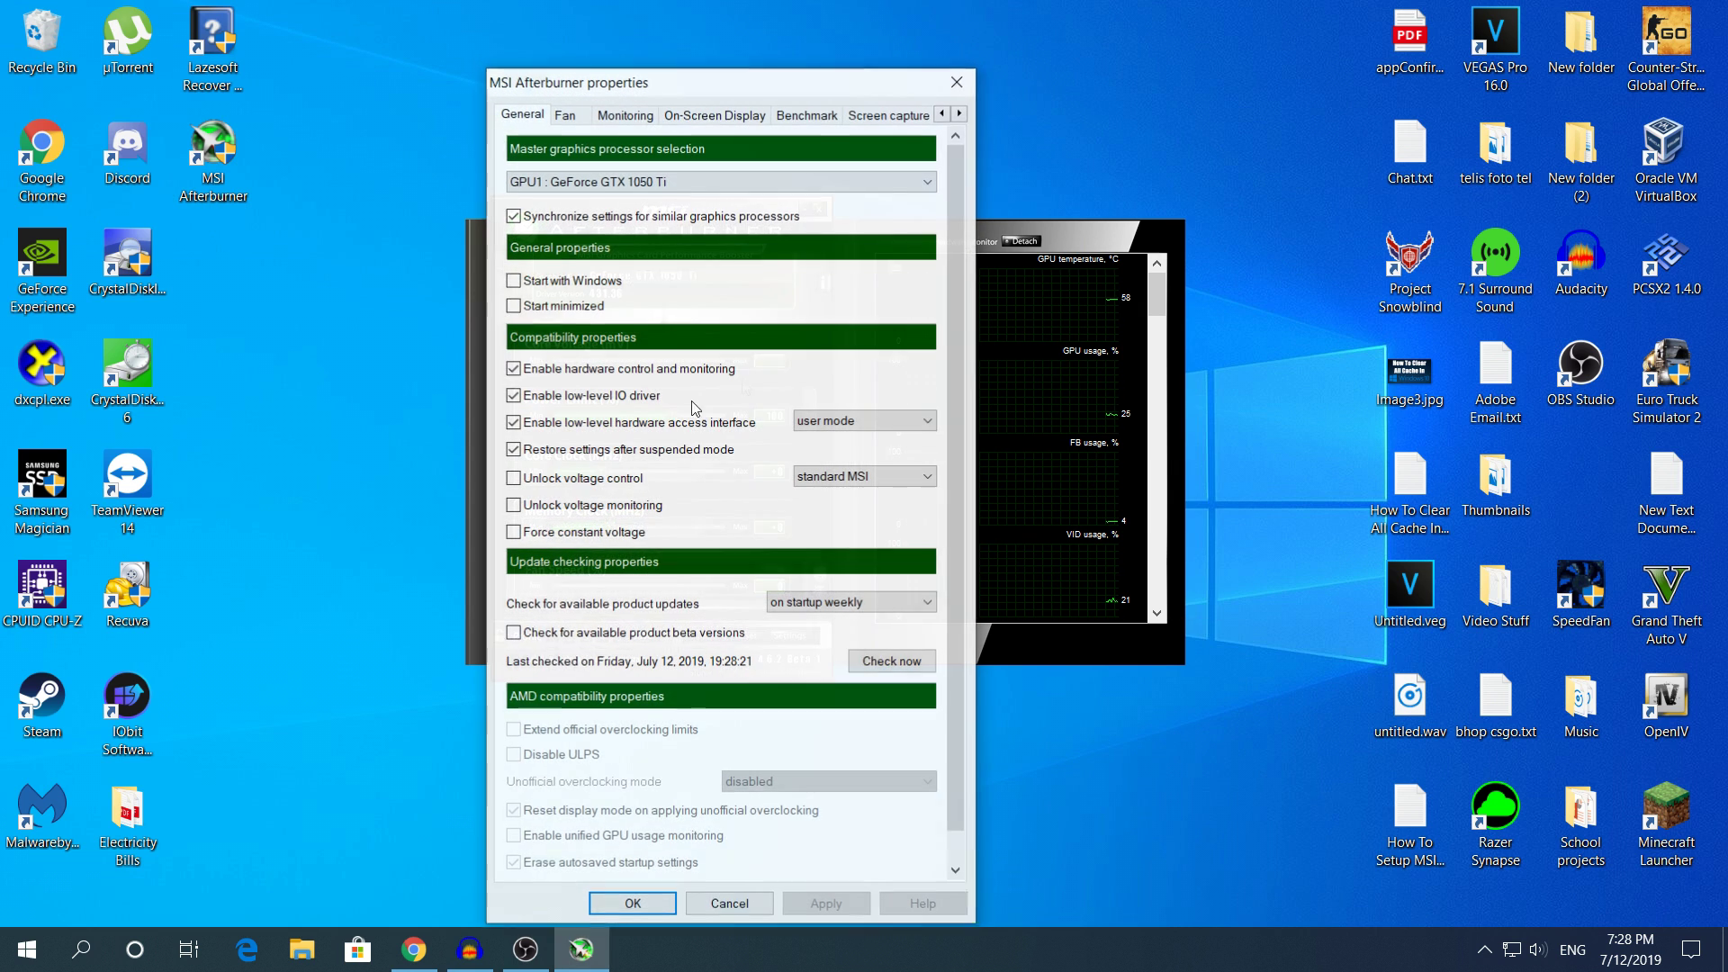
pyautogui.click(740, 116)
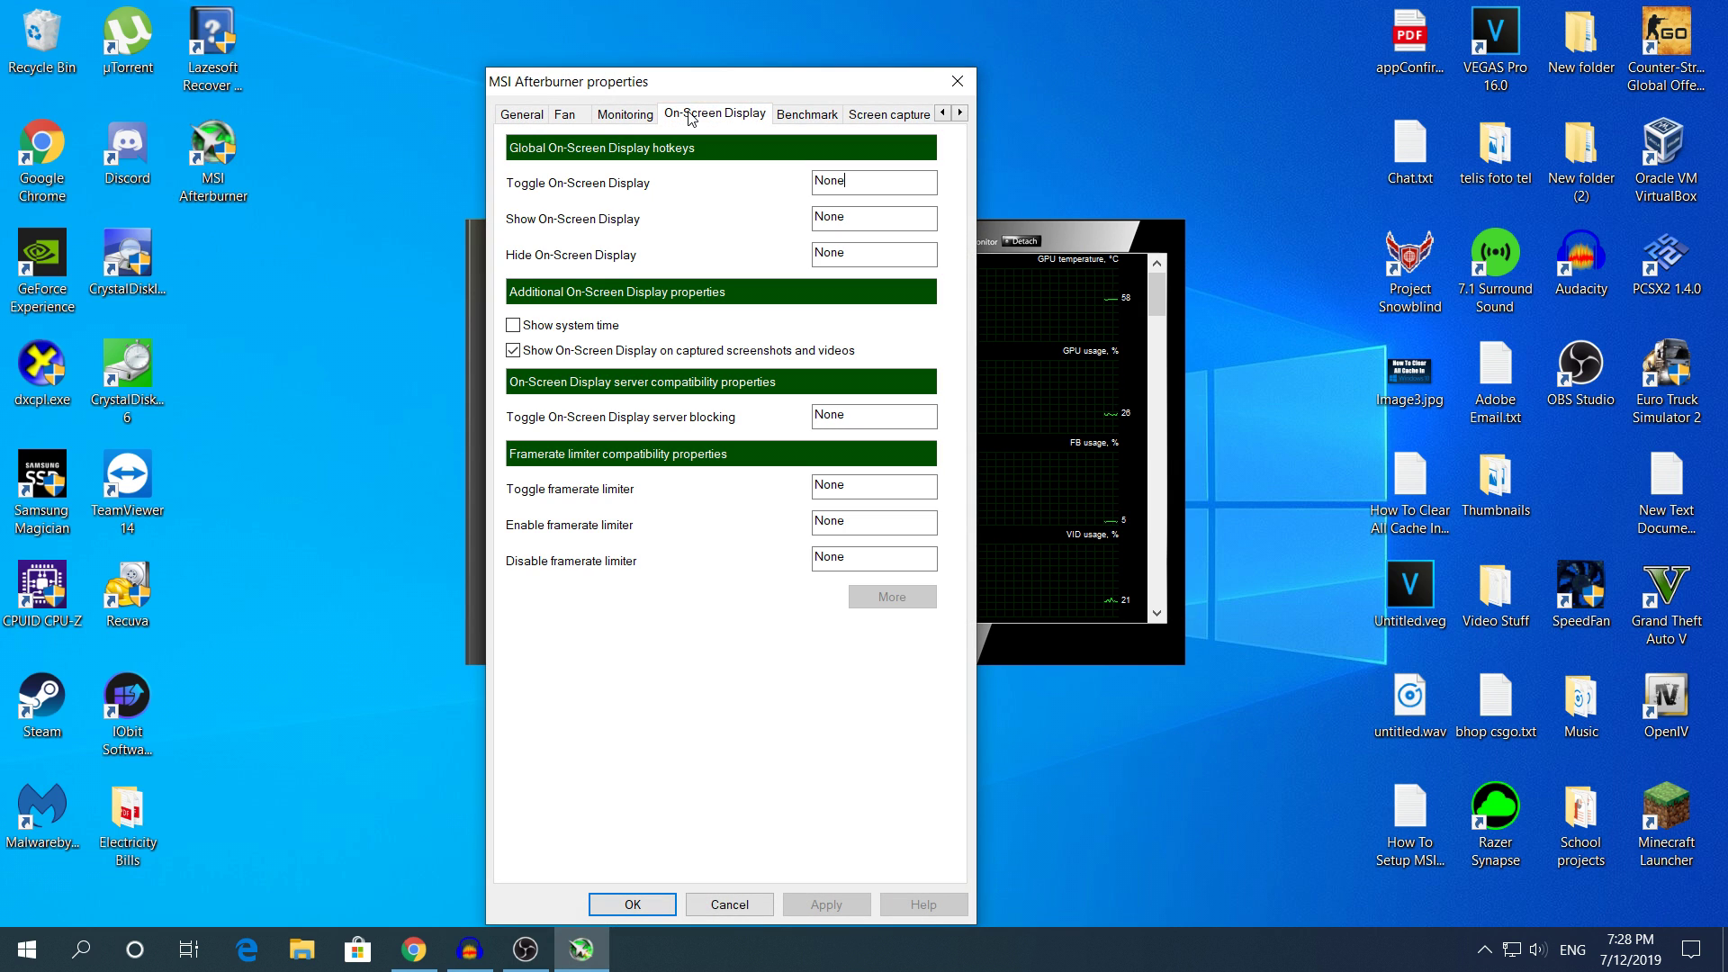
pyautogui.click(619, 117)
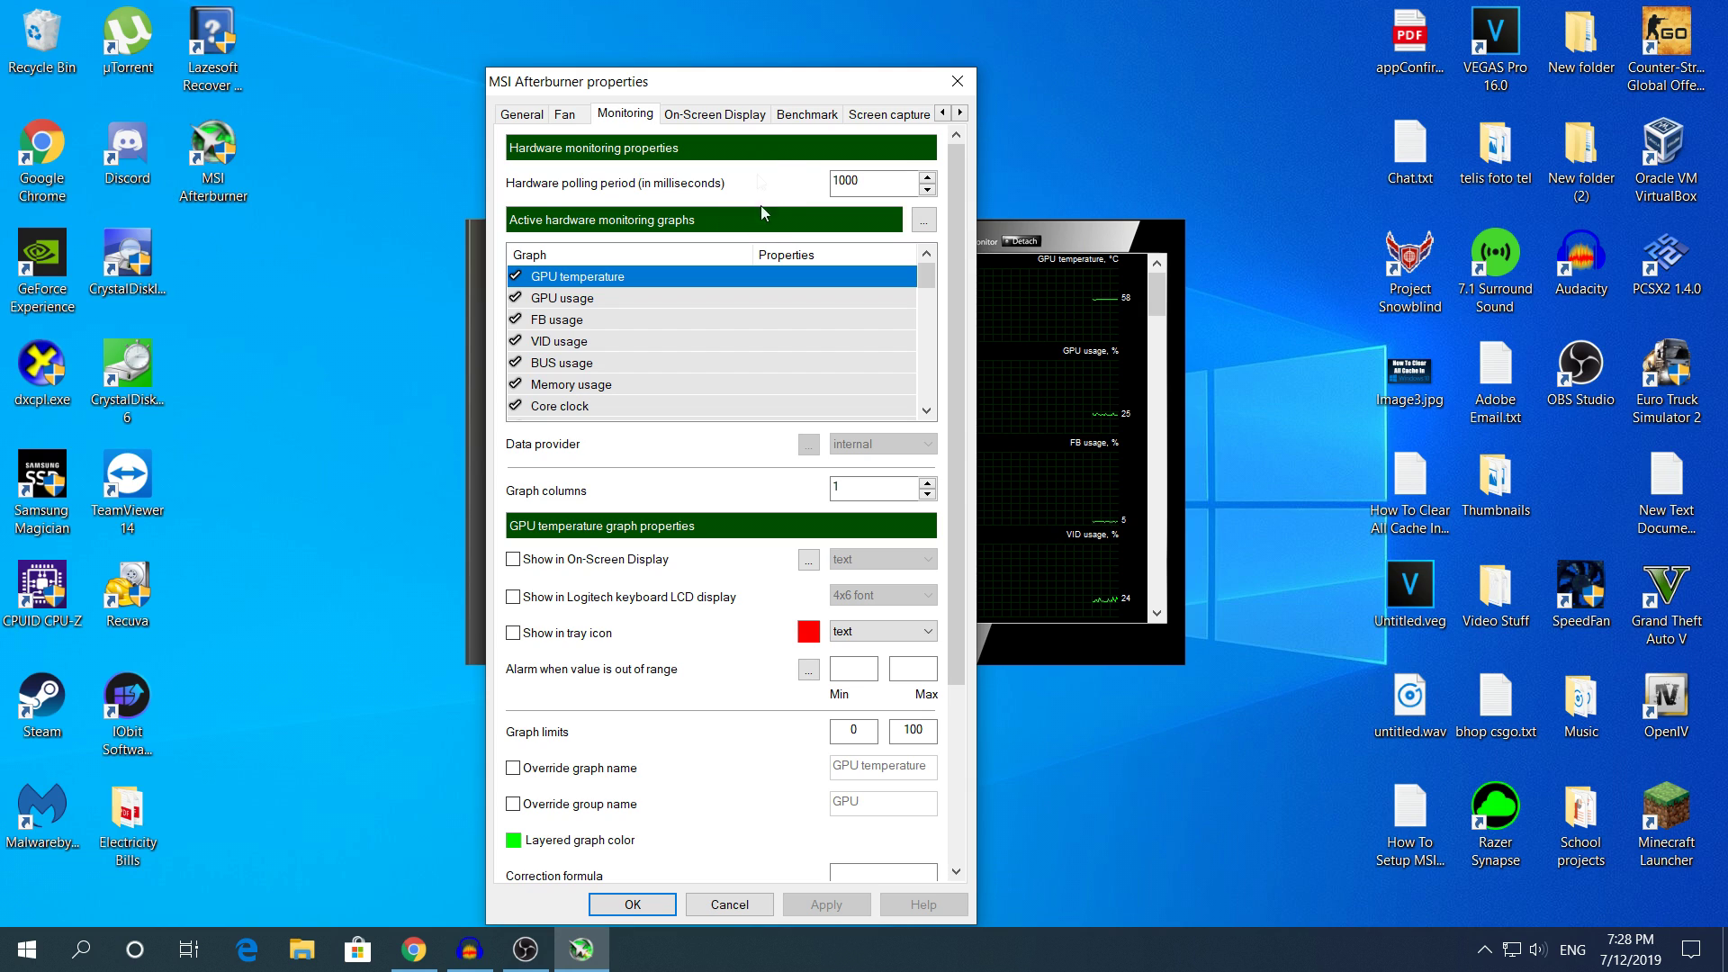
pyautogui.scroll(-3, 770, 341)
pyautogui.scroll(3, 769, 340)
pyautogui.click(641, 296)
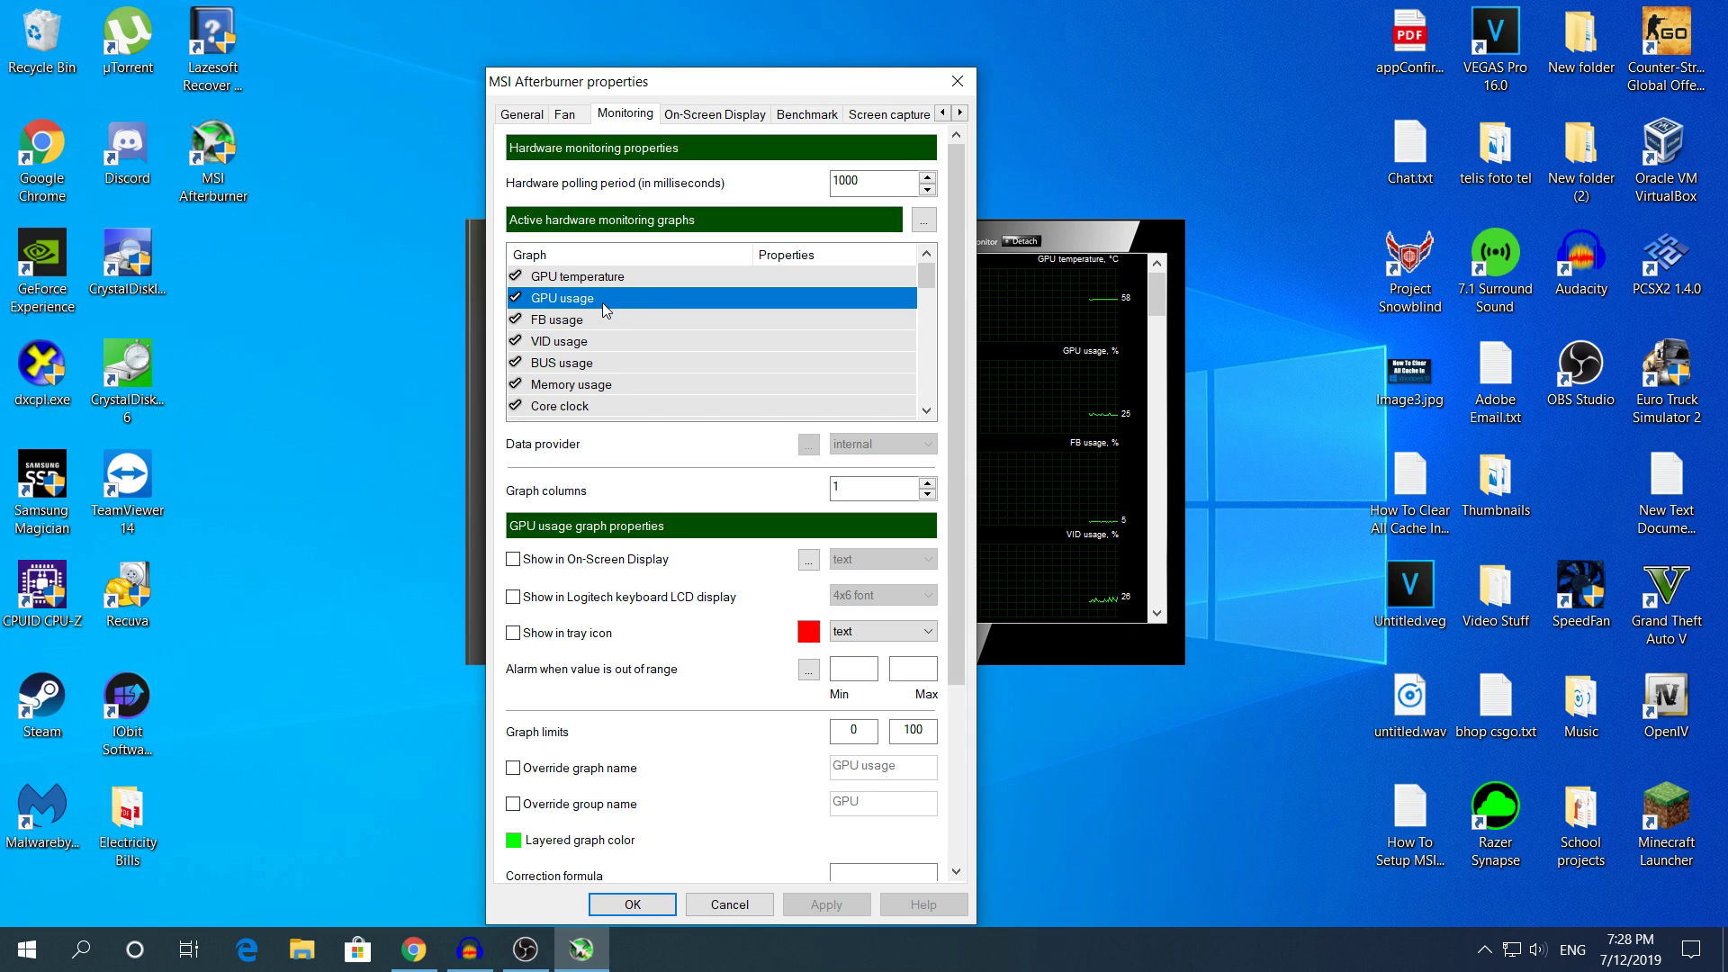
pyautogui.click(575, 283)
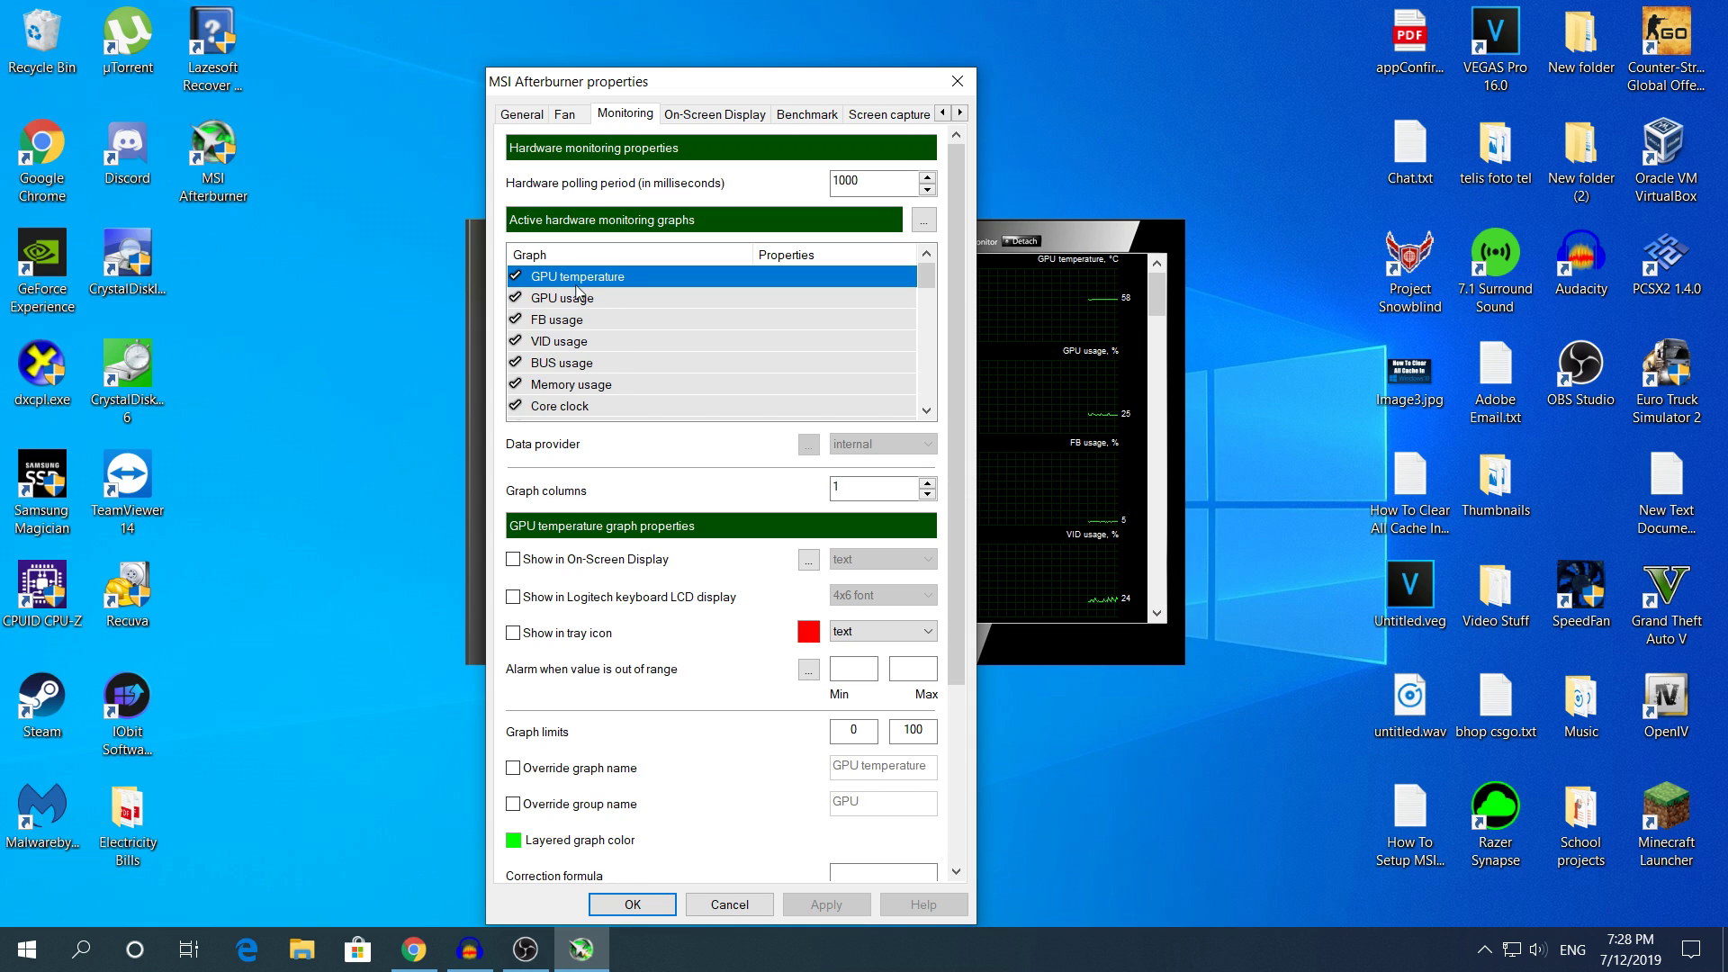
pyautogui.click(648, 301)
pyautogui.click(551, 280)
pyautogui.click(540, 565)
# Also show the GPU usage graph in the on-screen display.
pyautogui.click(759, 290)
pyautogui.click(770, 283)
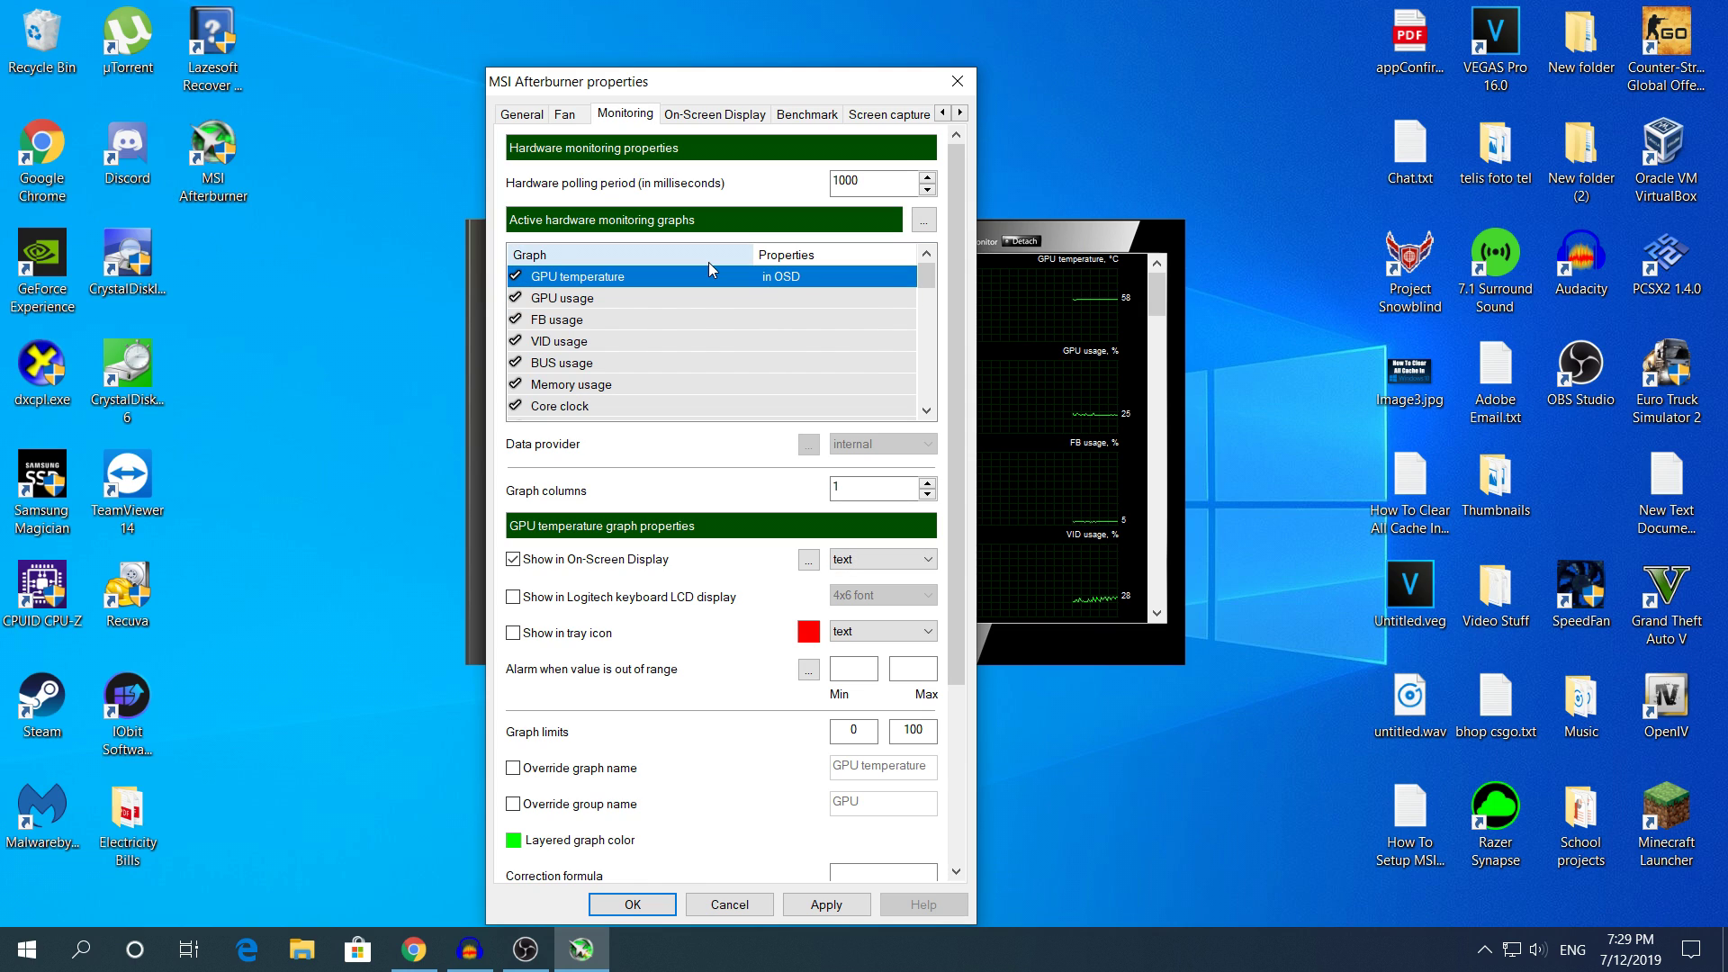
pyautogui.click(639, 301)
pyautogui.click(537, 559)
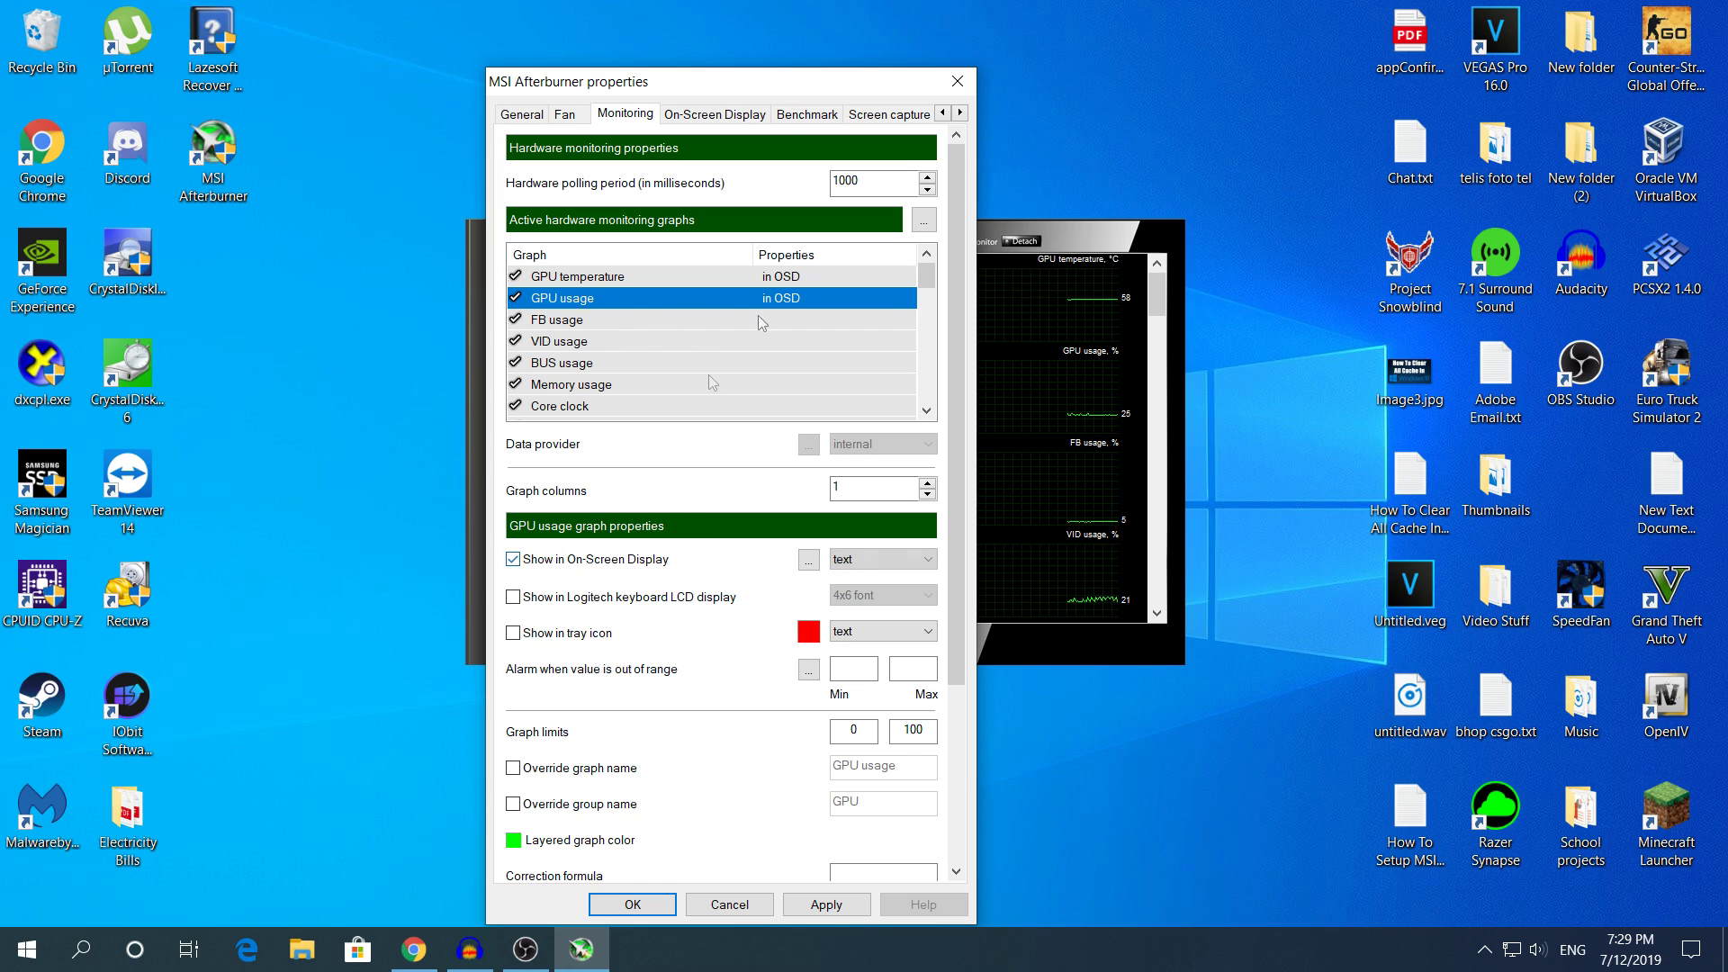
# Activate the Framerate graph with on-screen display, then apply and save the settings.
pyautogui.scroll(-2, 697, 346)
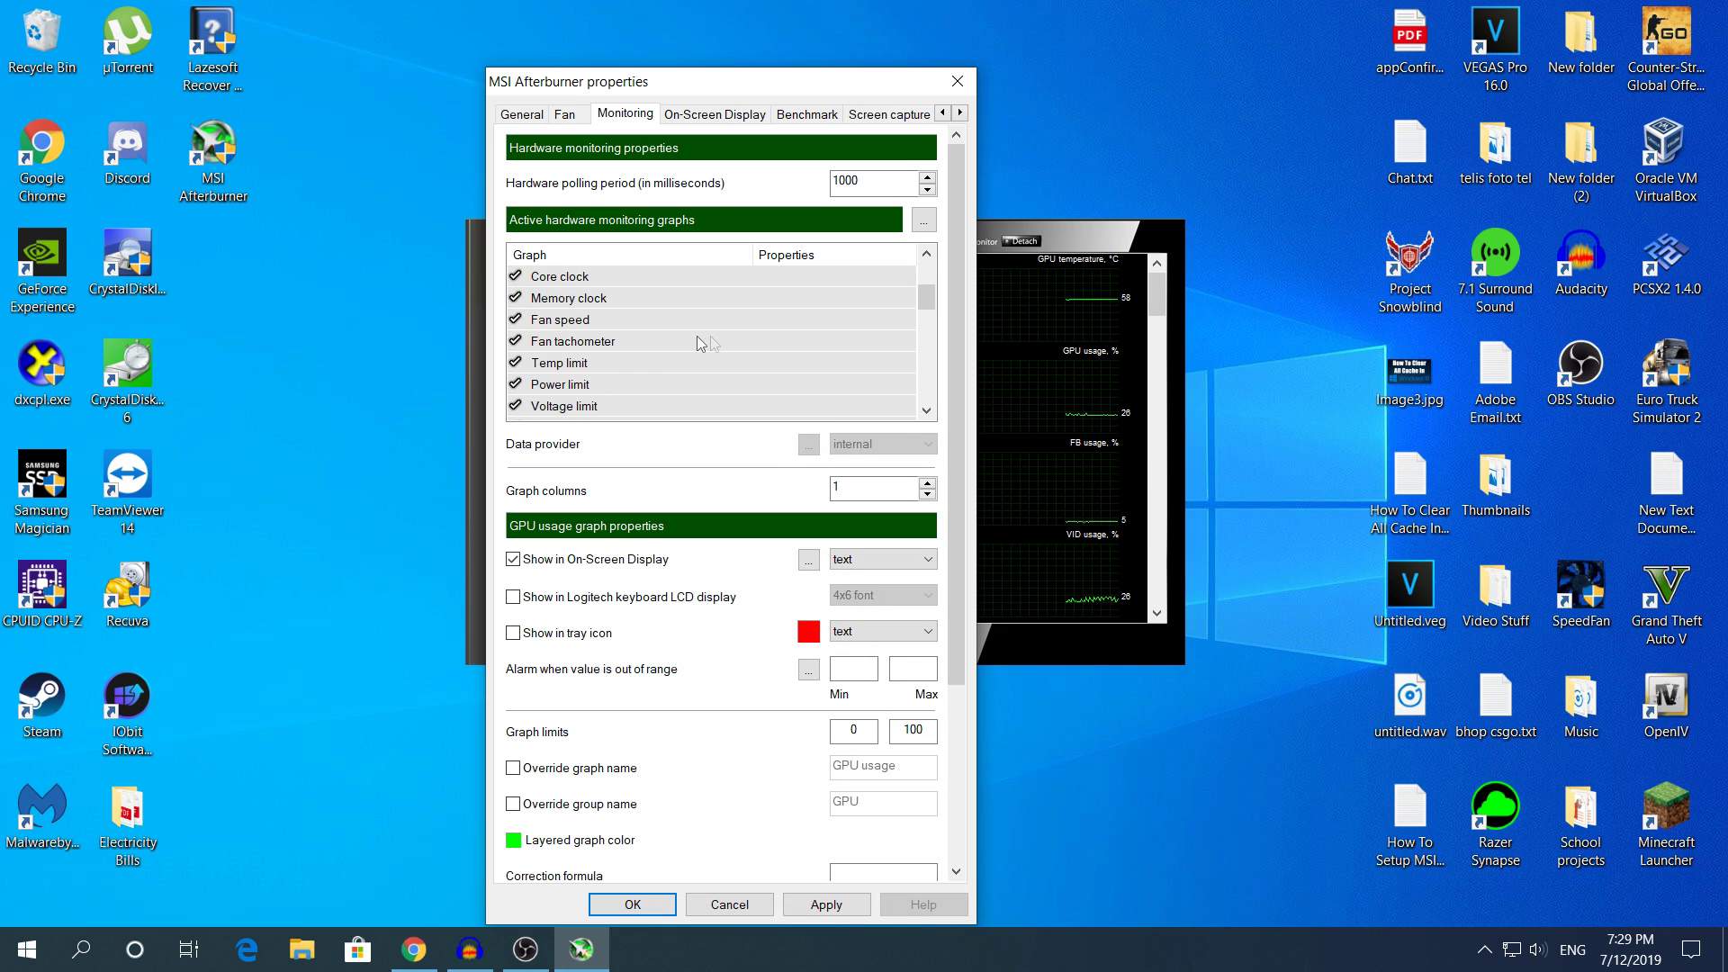
pyautogui.scroll(2, 796, 385)
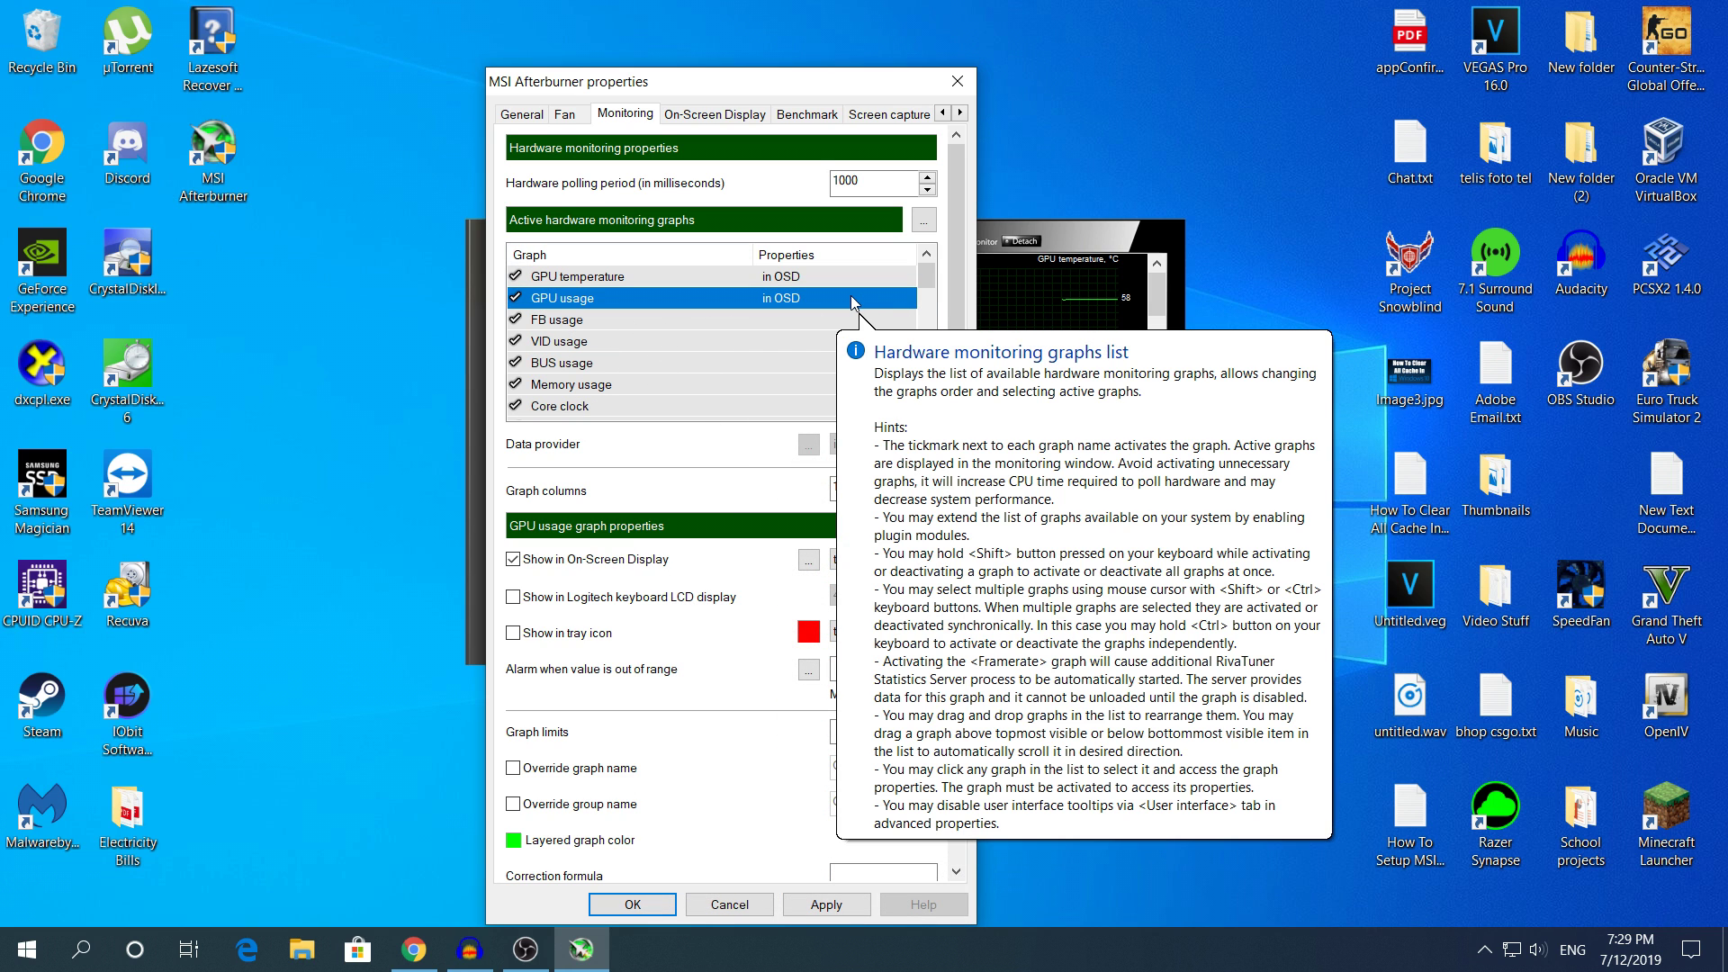
pyautogui.scroll(-10, 850, 295)
pyautogui.click(828, 362)
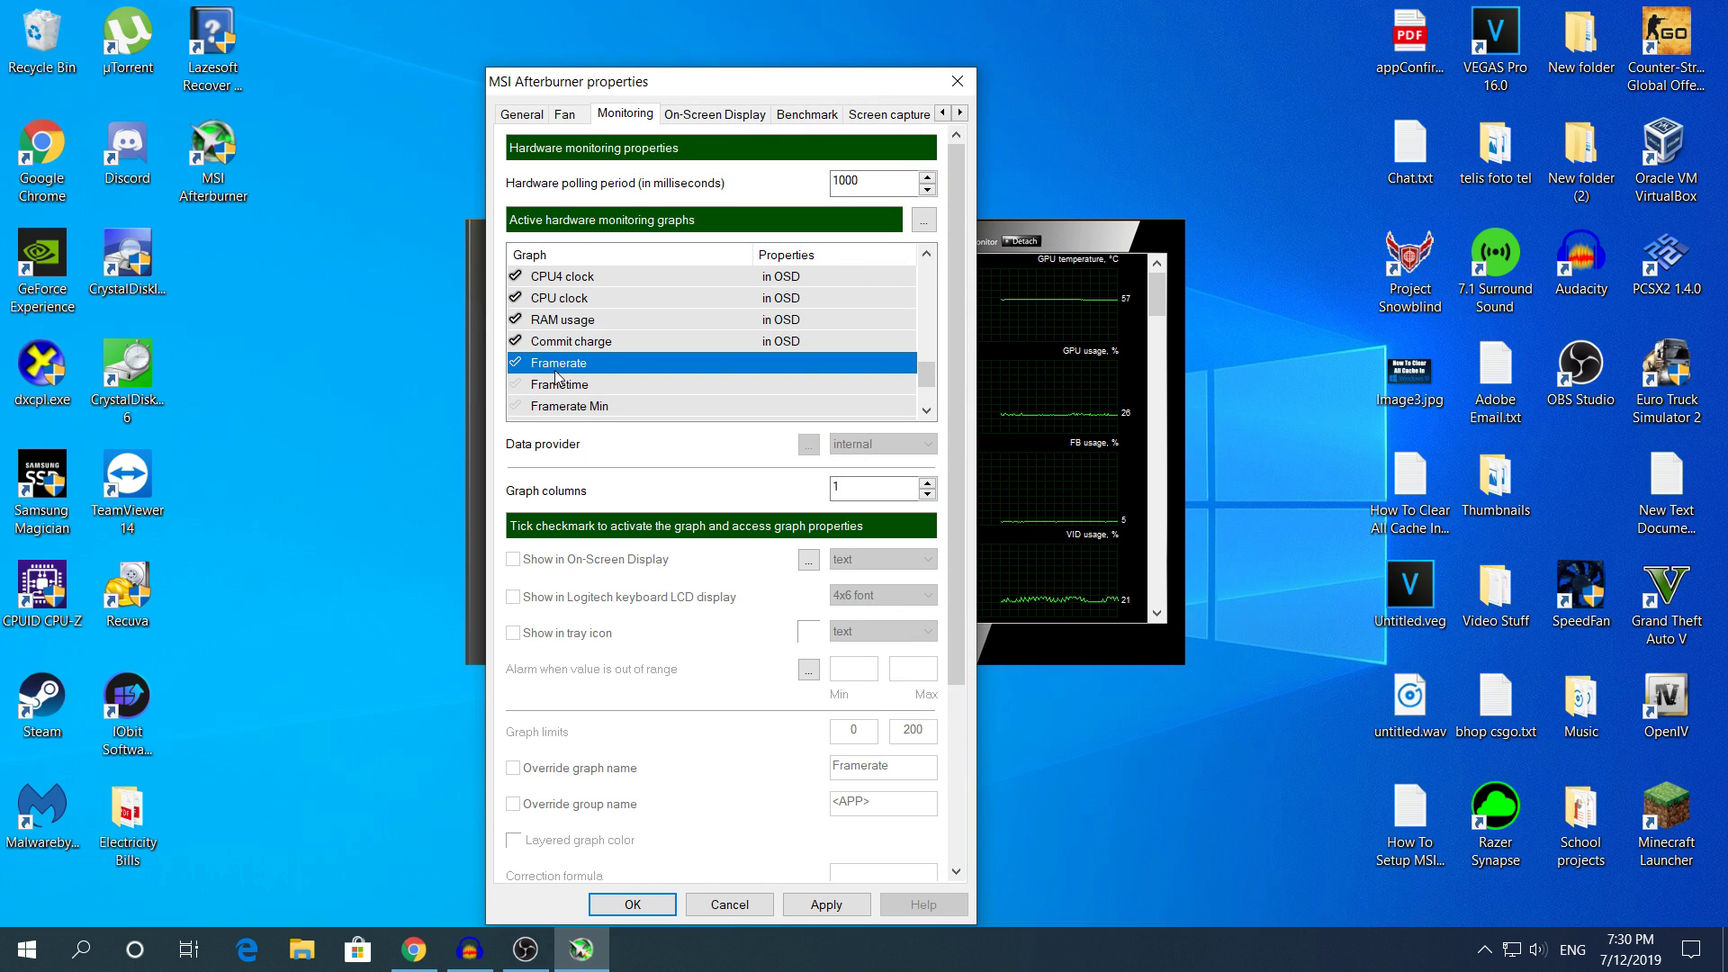
pyautogui.click(514, 363)
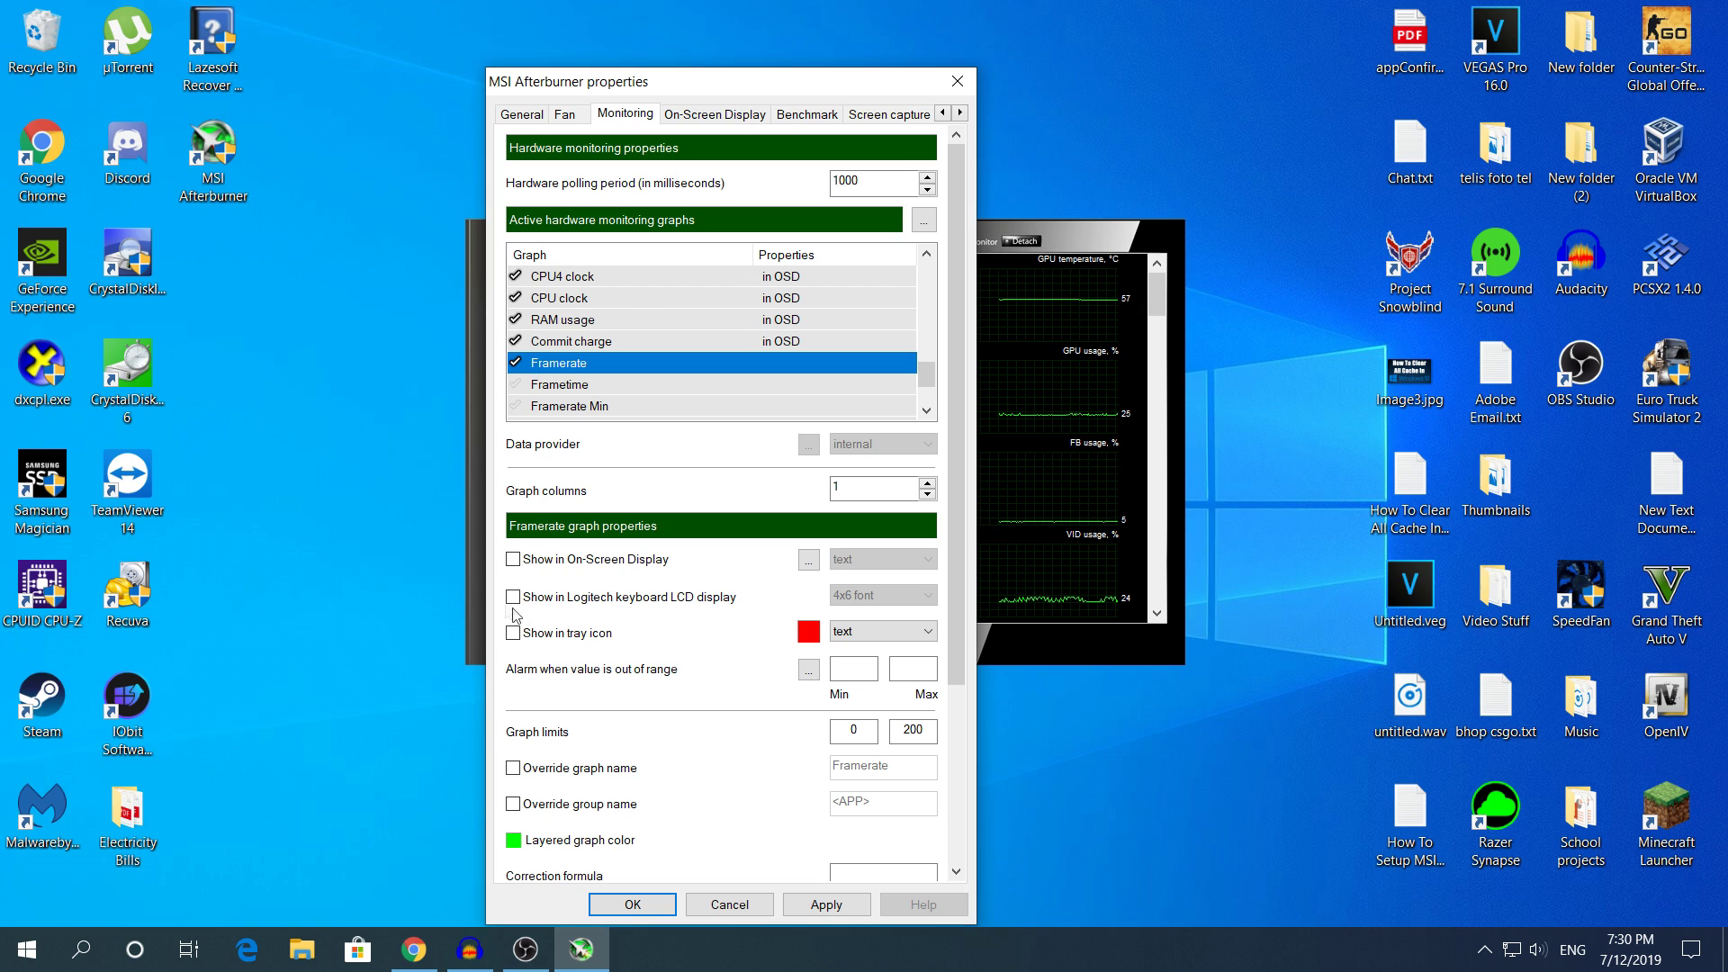
pyautogui.click(587, 560)
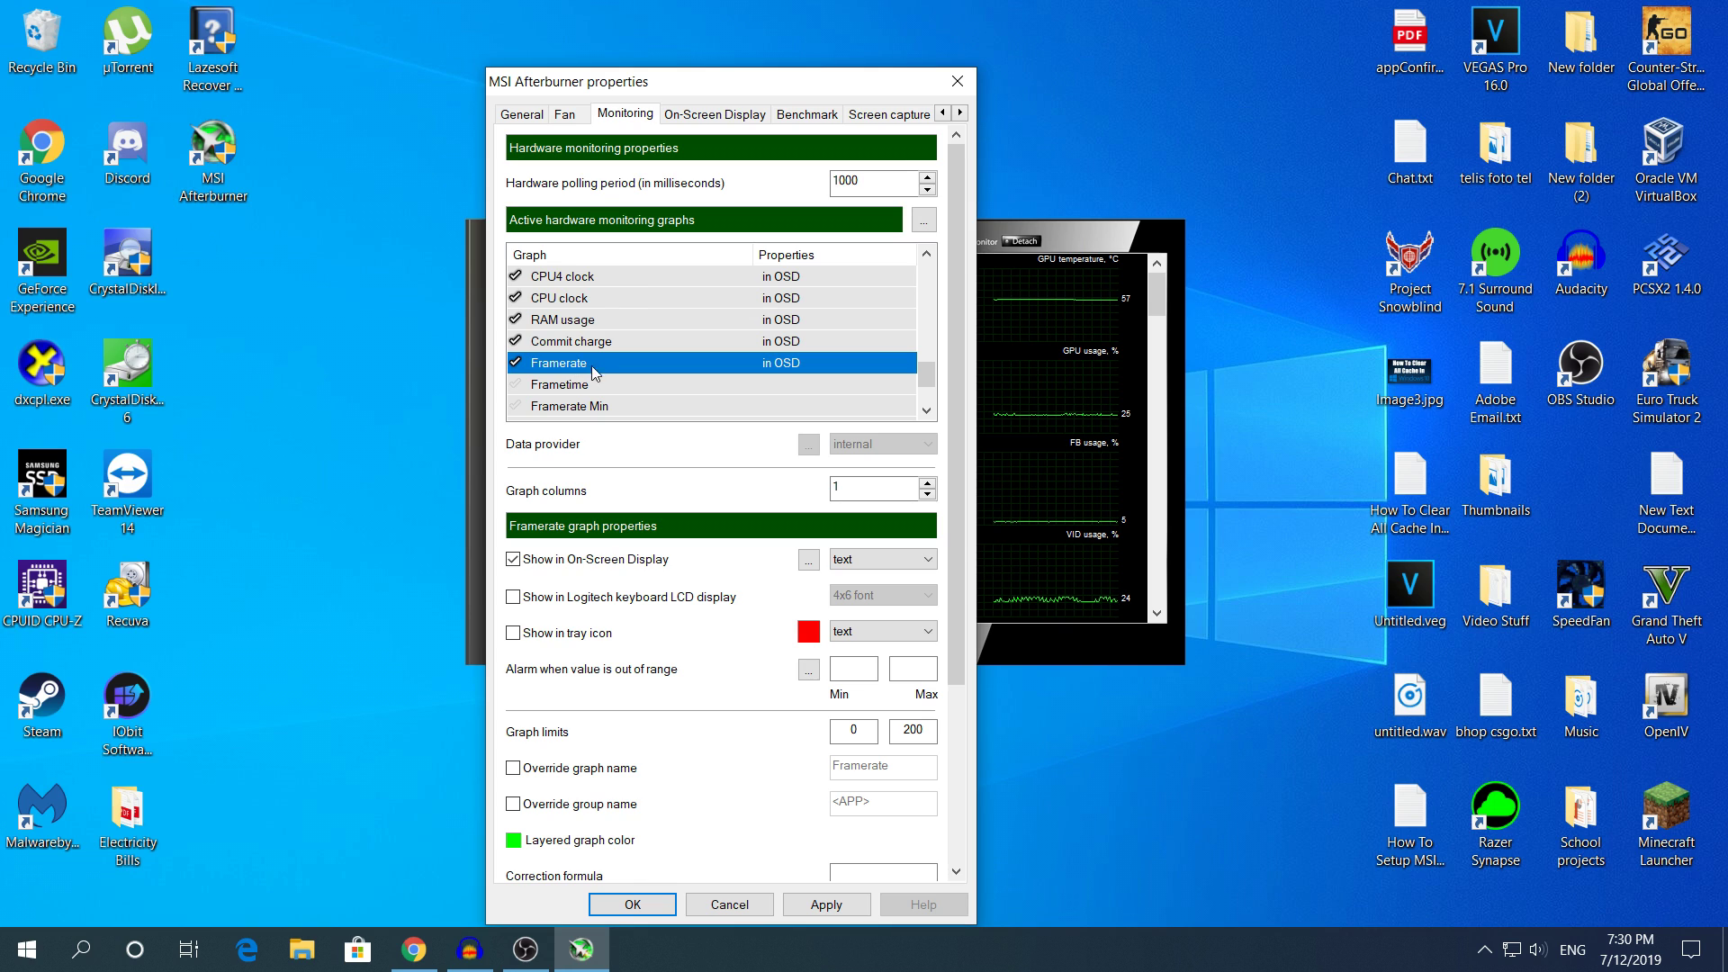
pyautogui.click(811, 911)
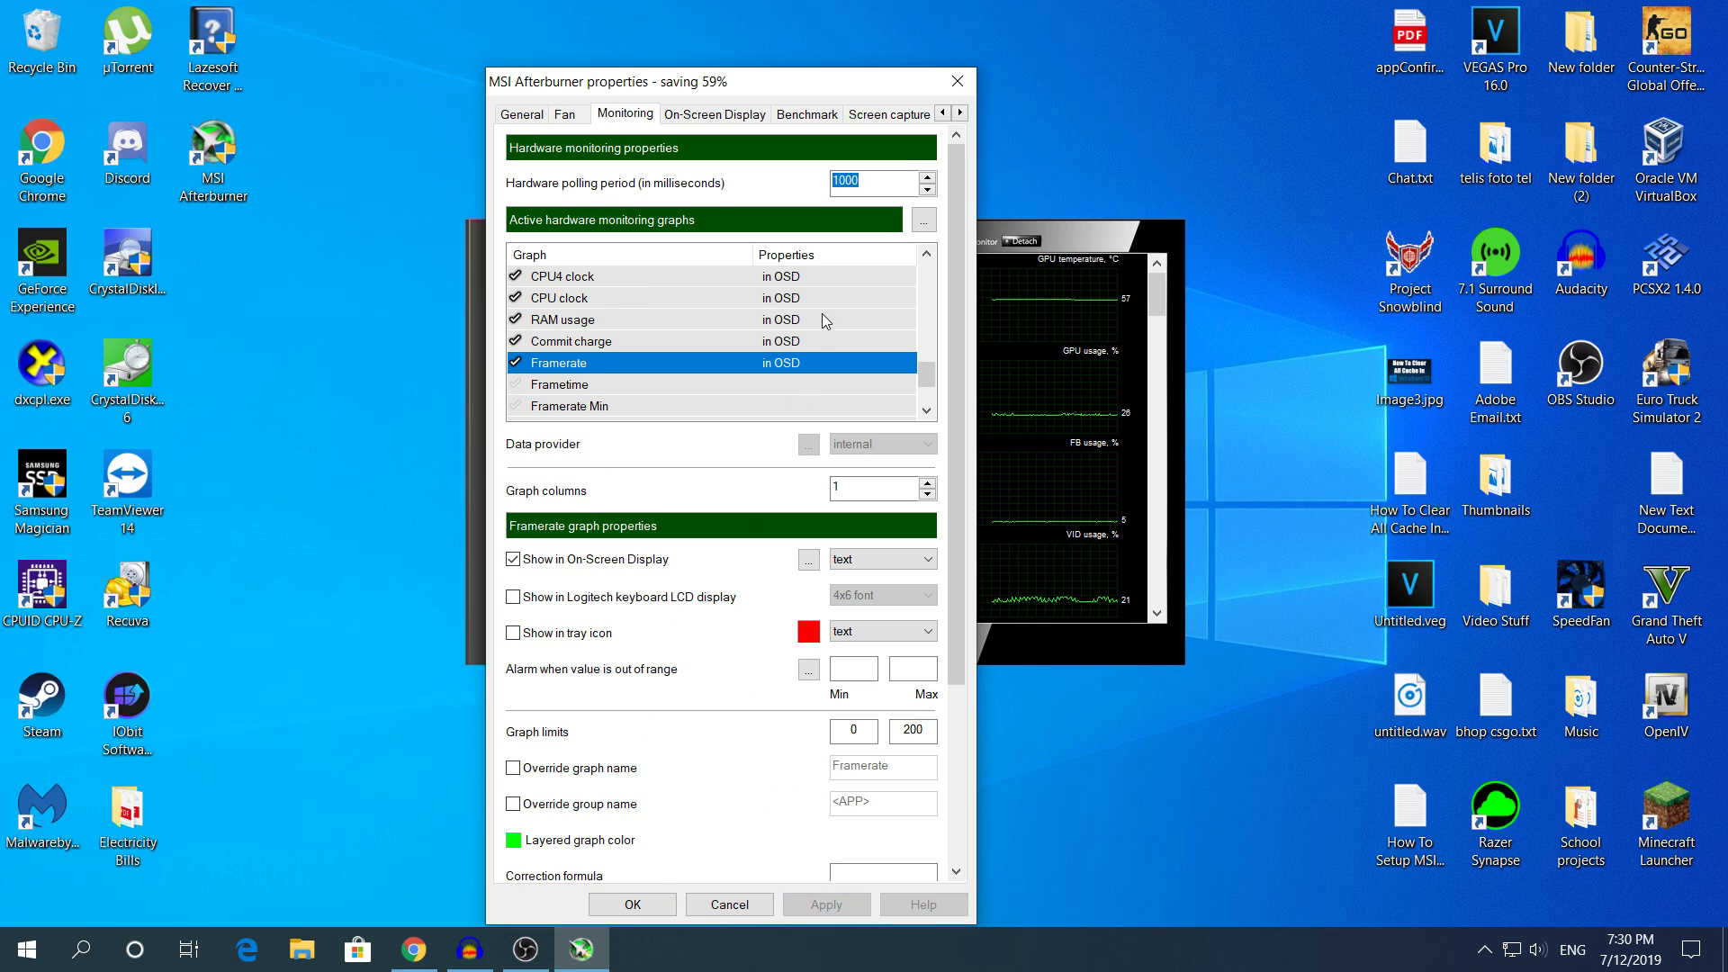
pyautogui.click(610, 909)
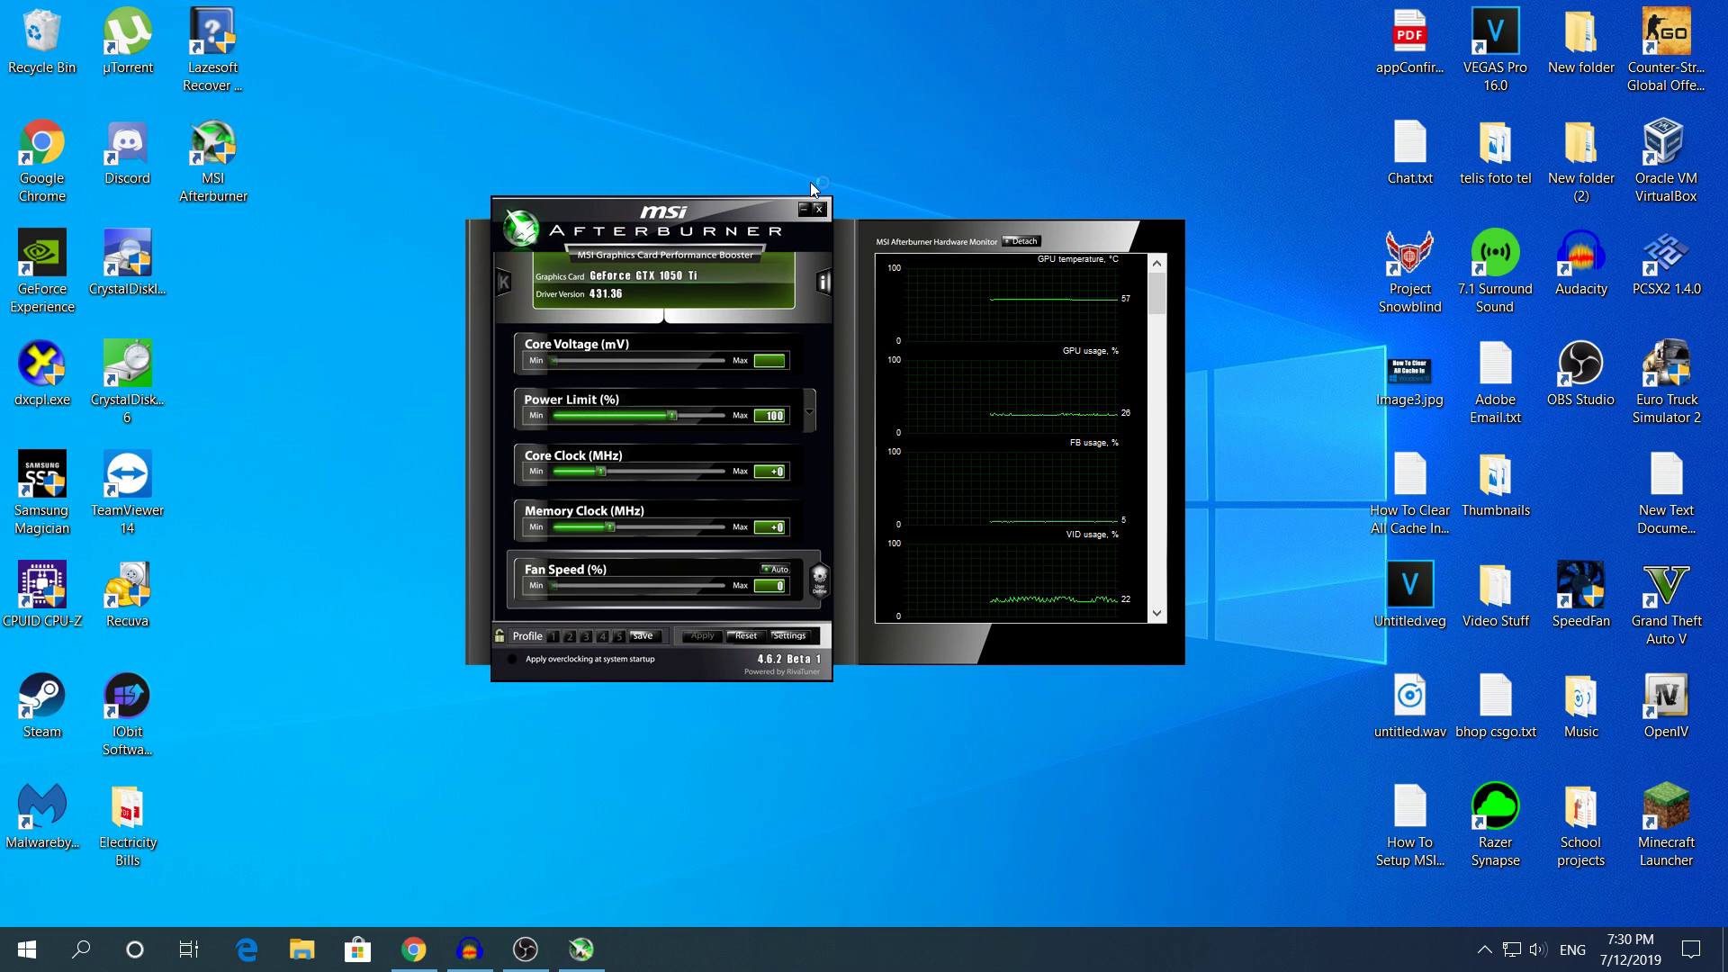
# Close Afterburner to the tray, start RivaTuner via a 'riva' search, and open its tray menu.
pyautogui.click(806, 209)
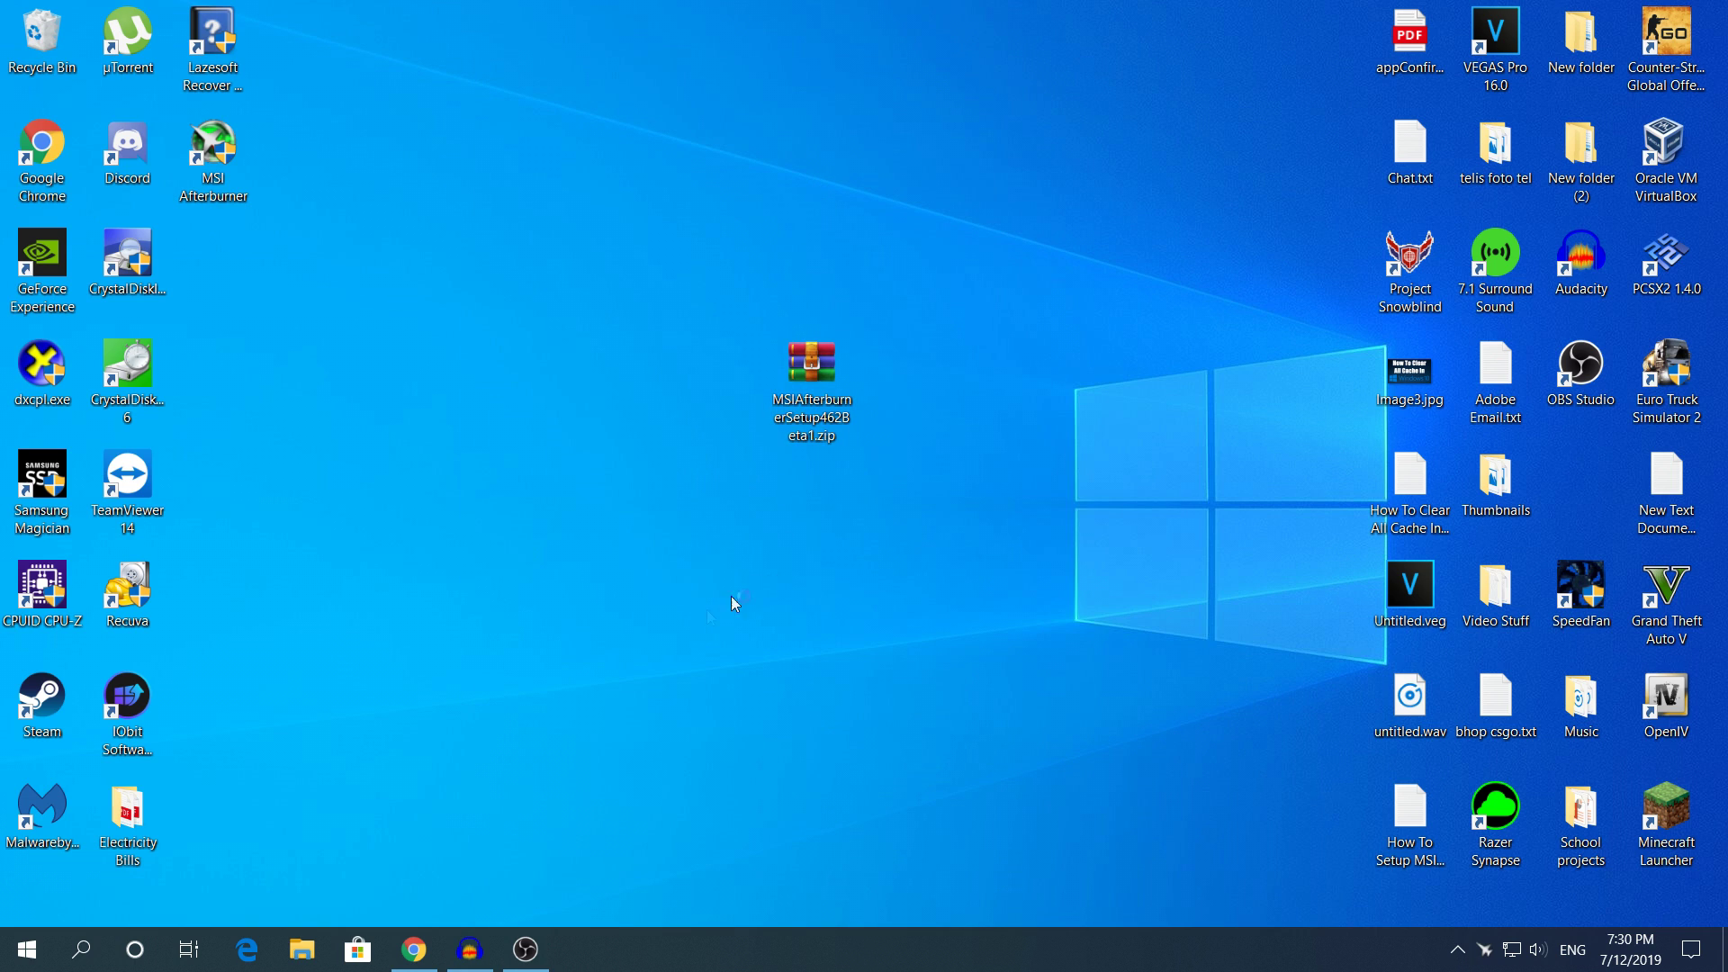
pyautogui.click(56, 961)
pyautogui.write('ri')
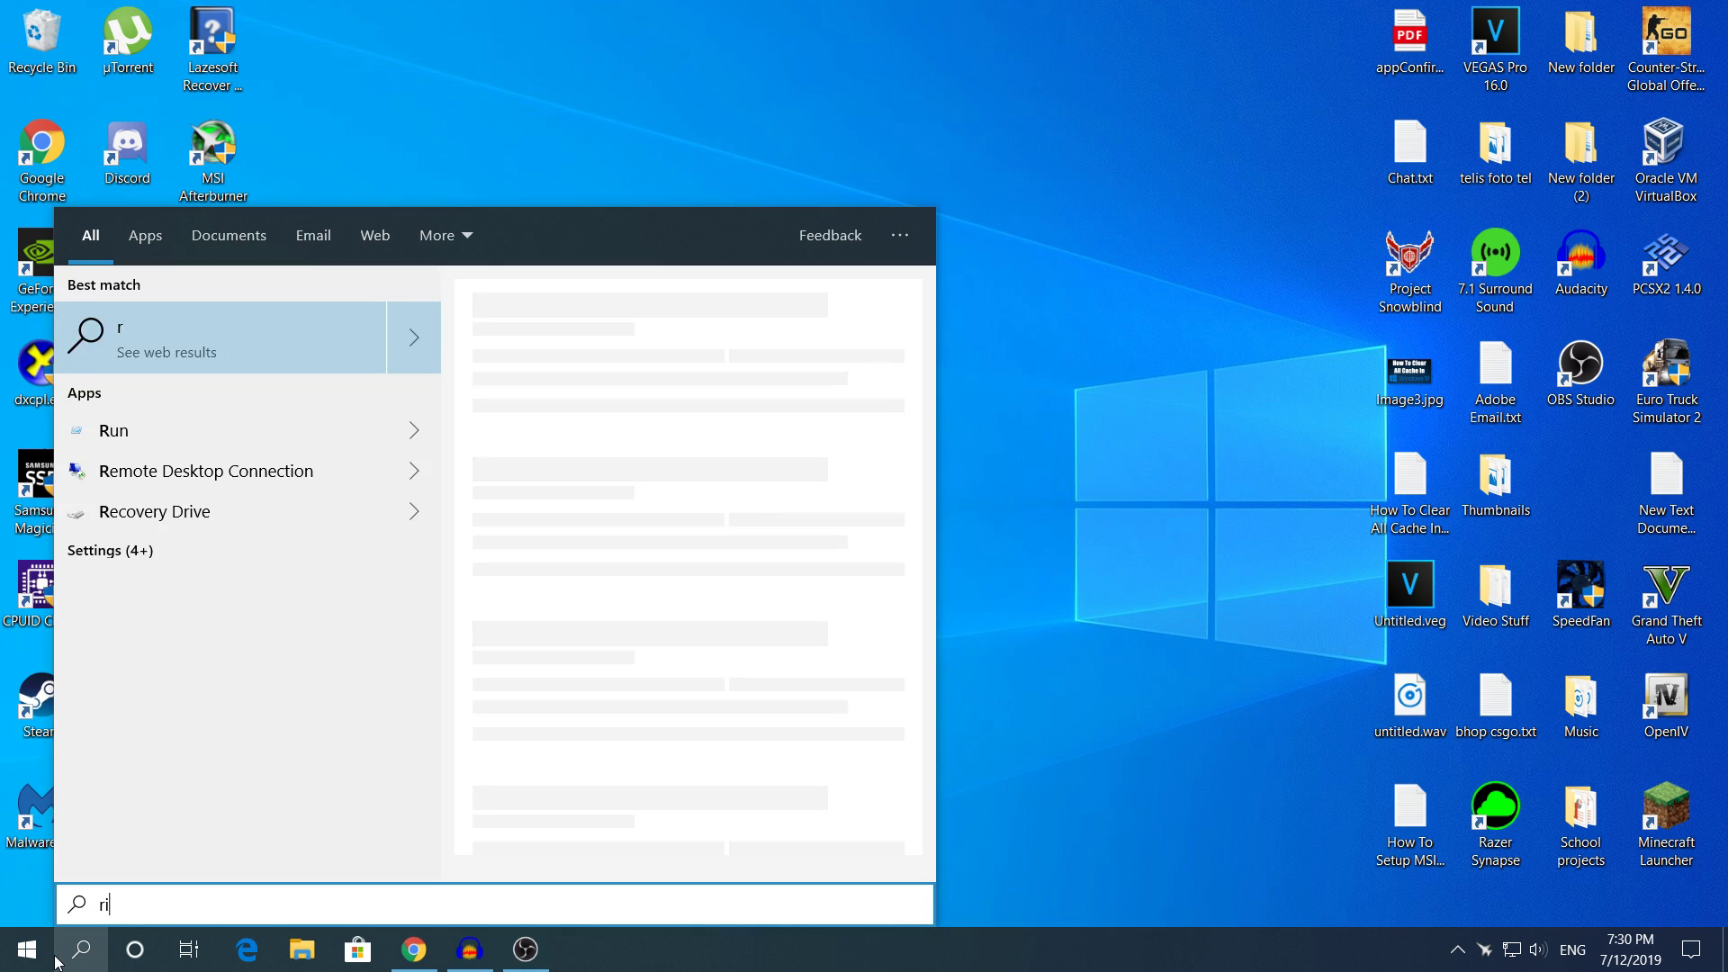
pyautogui.write('va')
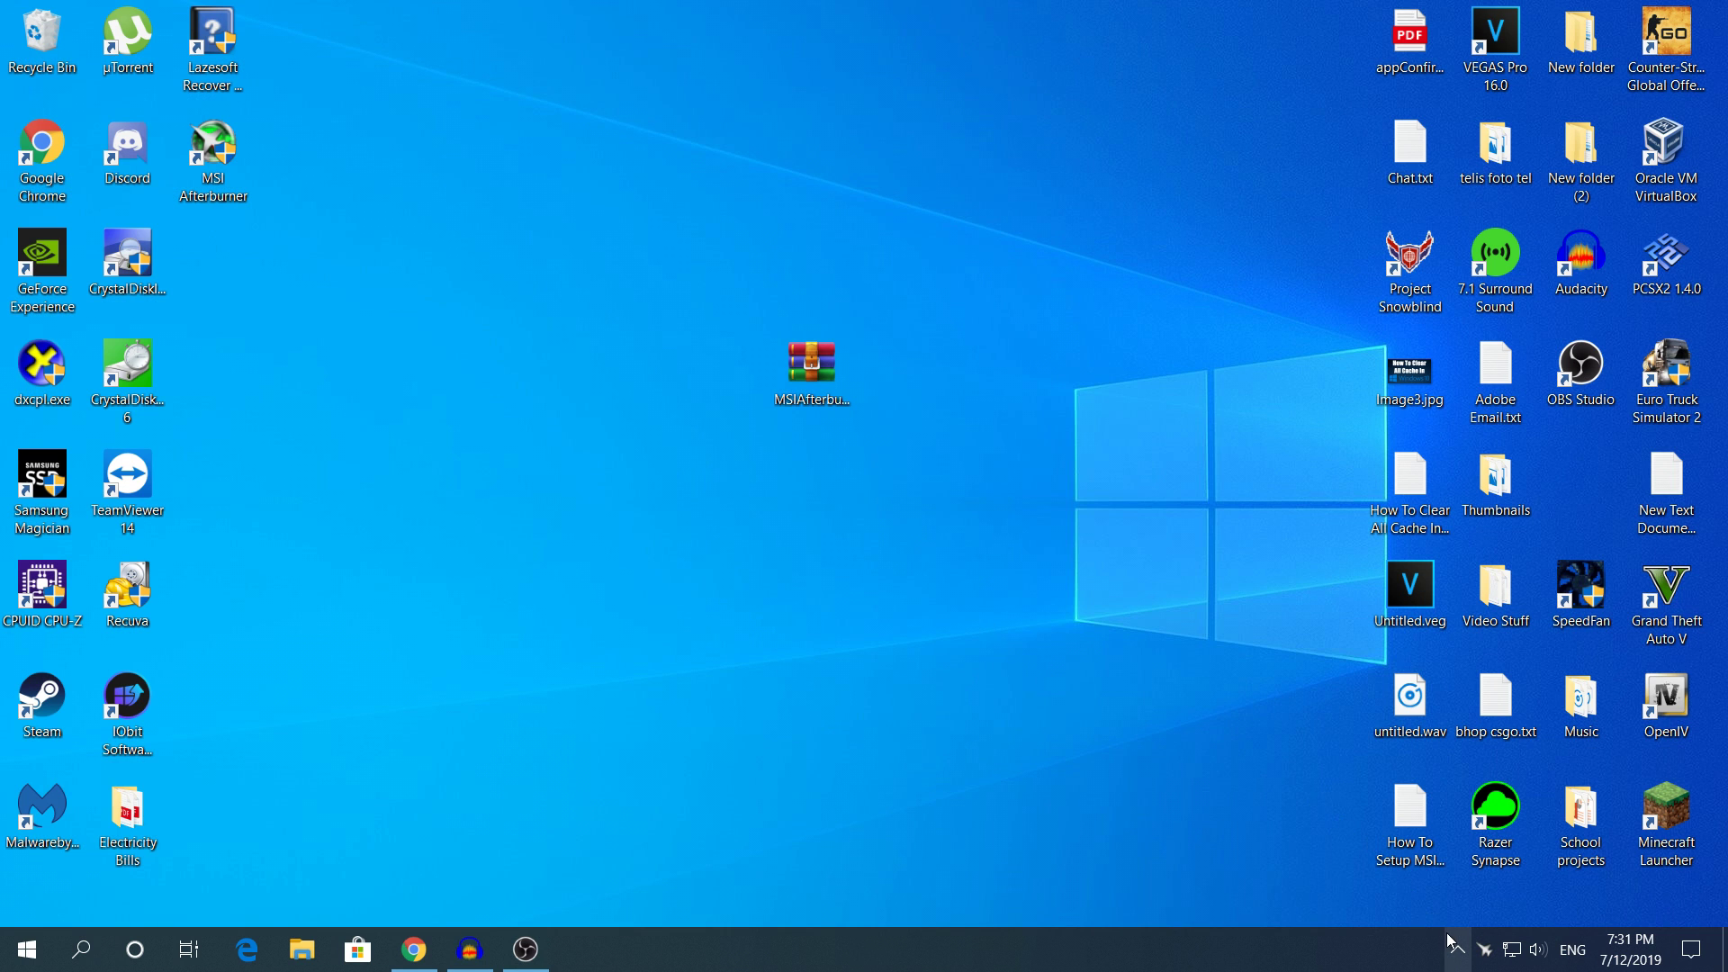
pyautogui.click(1453, 947)
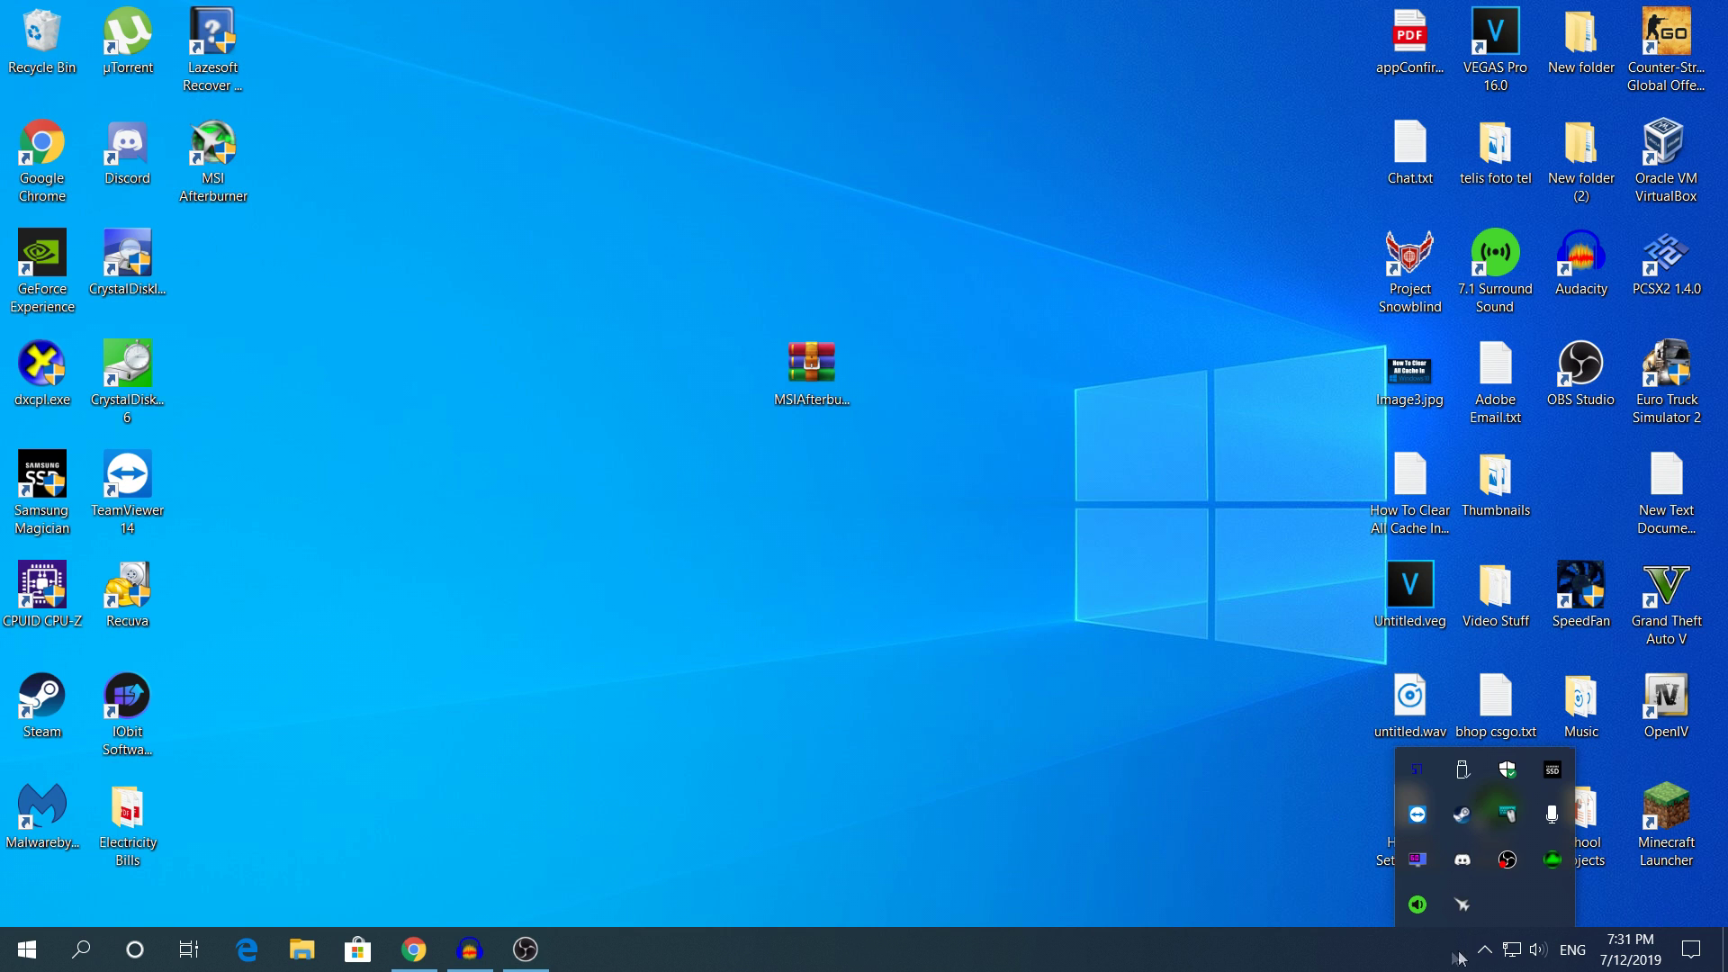
pyautogui.rightClick(1422, 858)
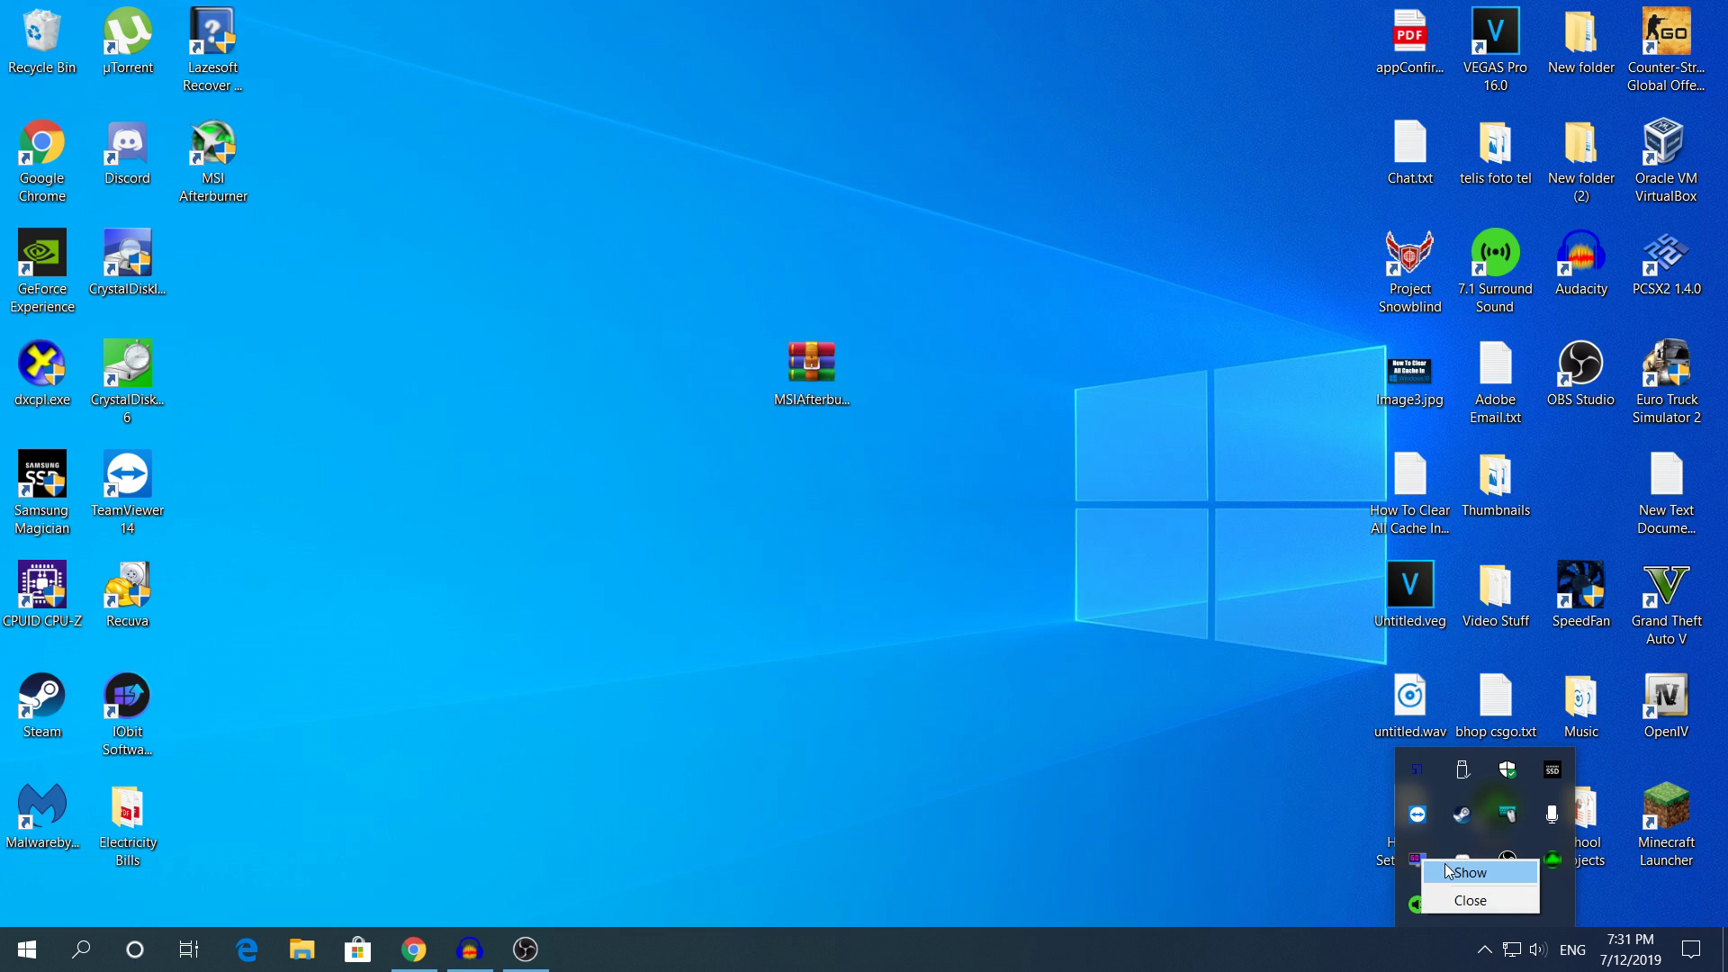
# Show the RivaTuner window and move the overlay preview to the bottom-right corner.
pyautogui.click(1436, 873)
pyautogui.moveTo(925, 155); pyautogui.dragTo(861, 153)
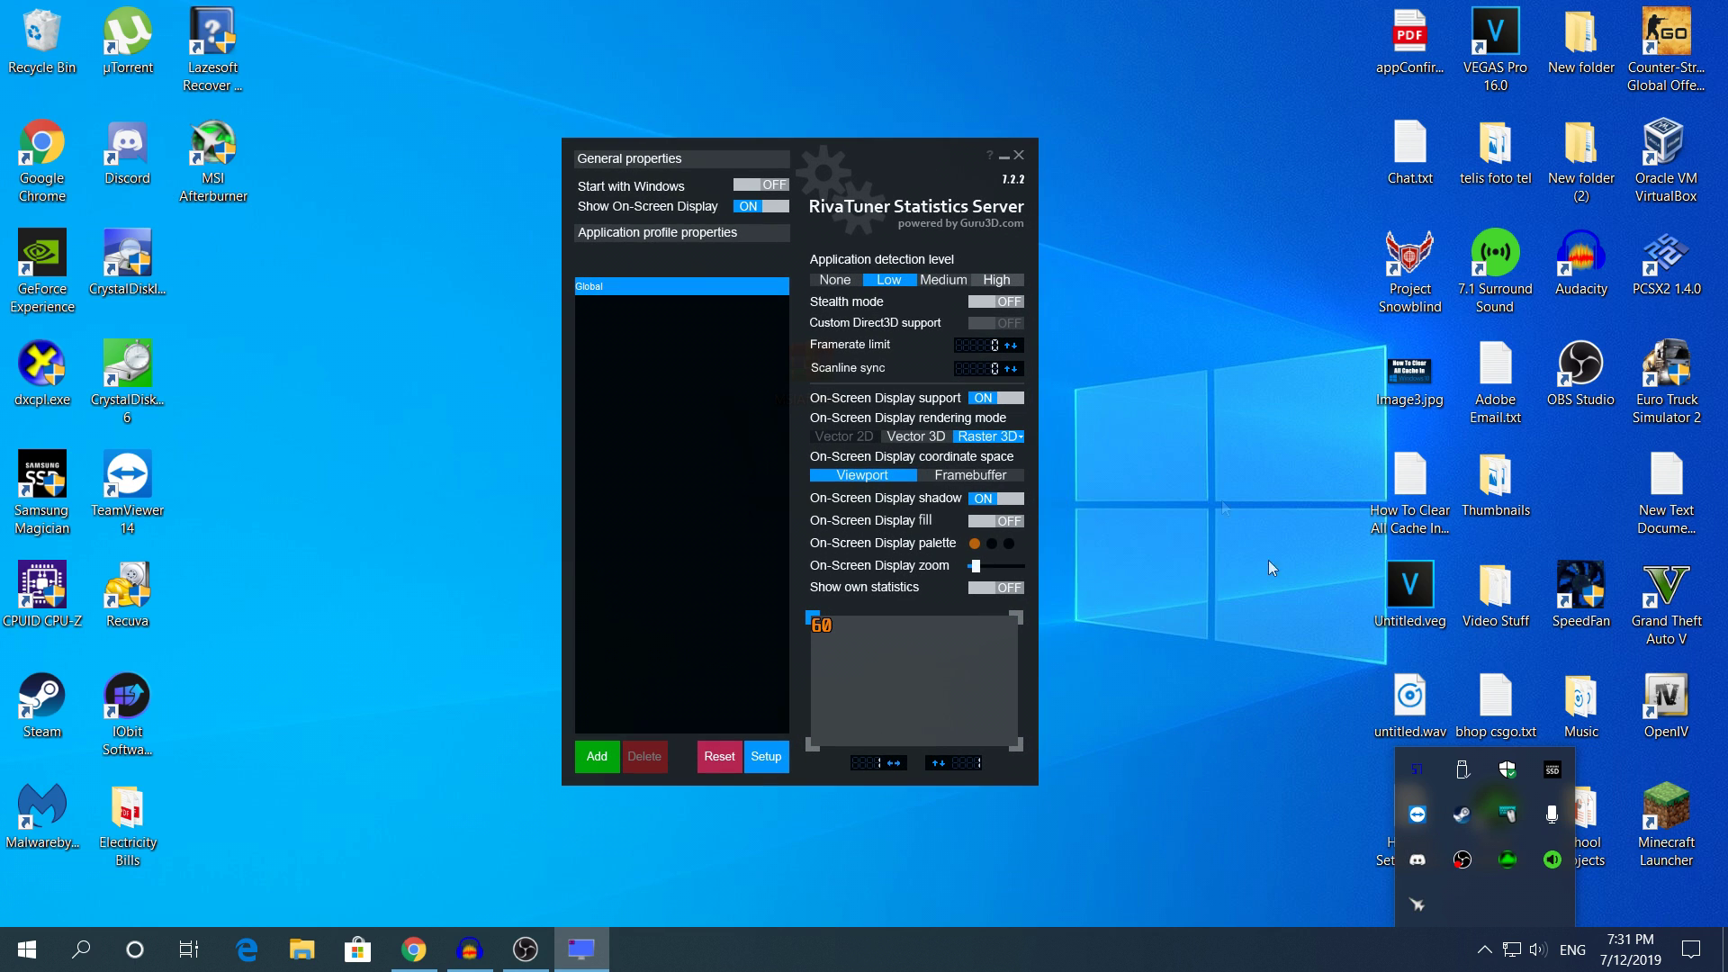
pyautogui.click(1494, 966)
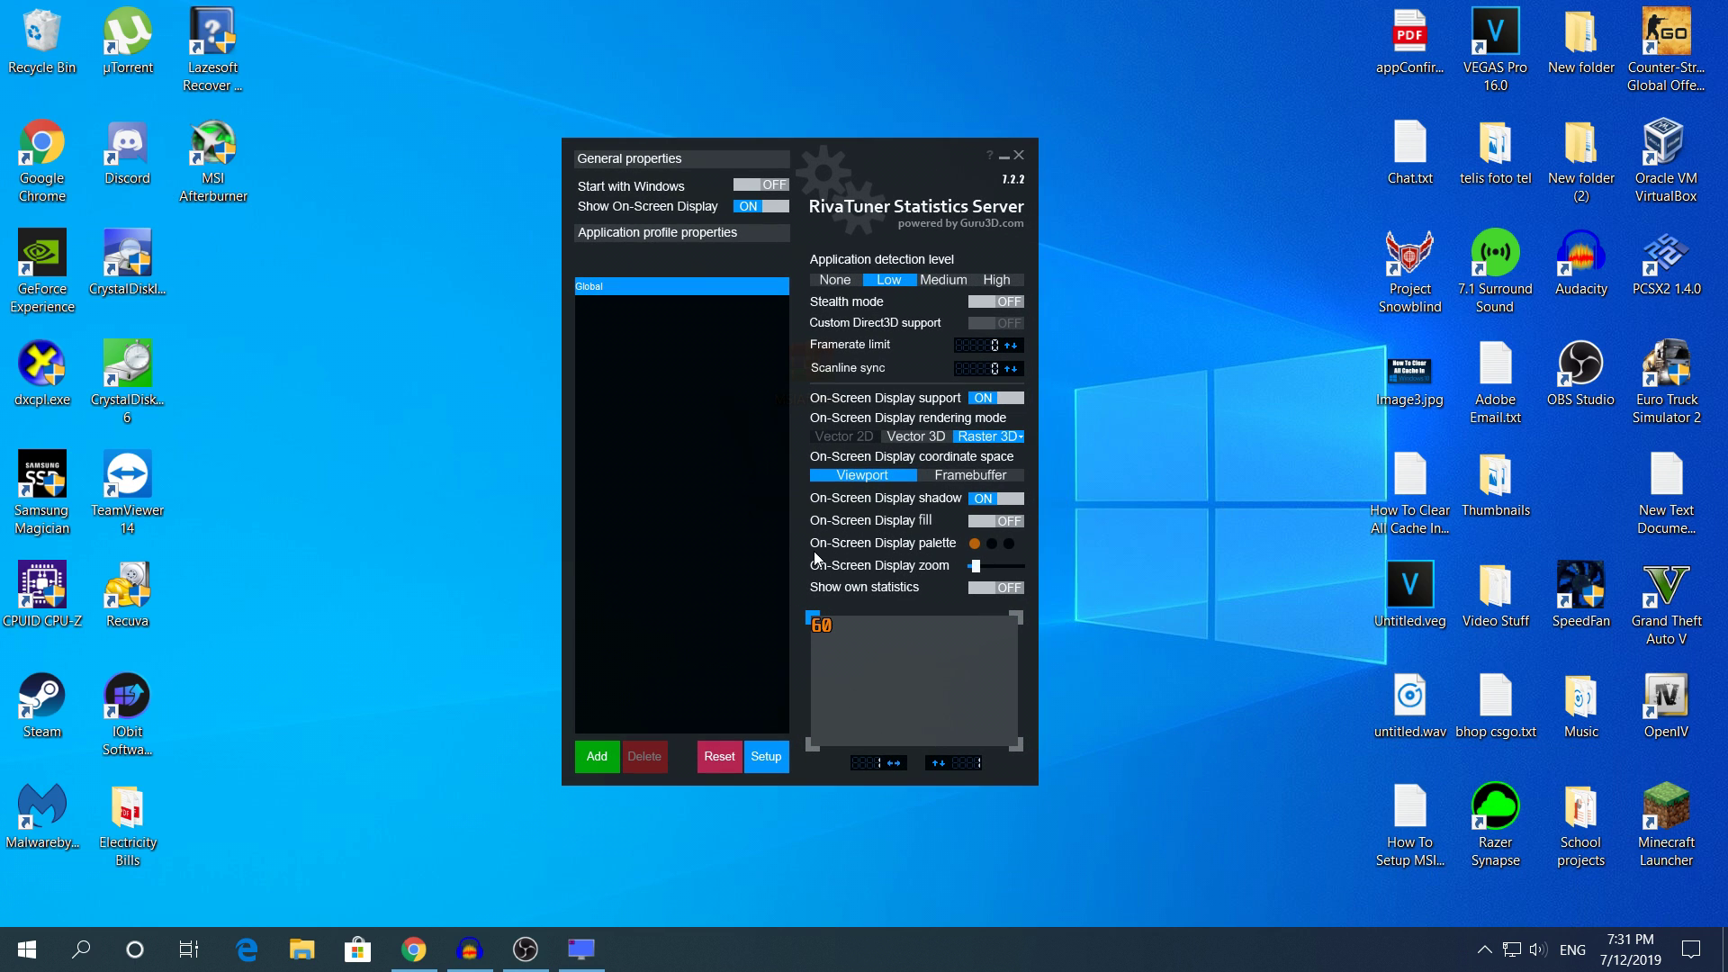
pyautogui.click(1015, 618)
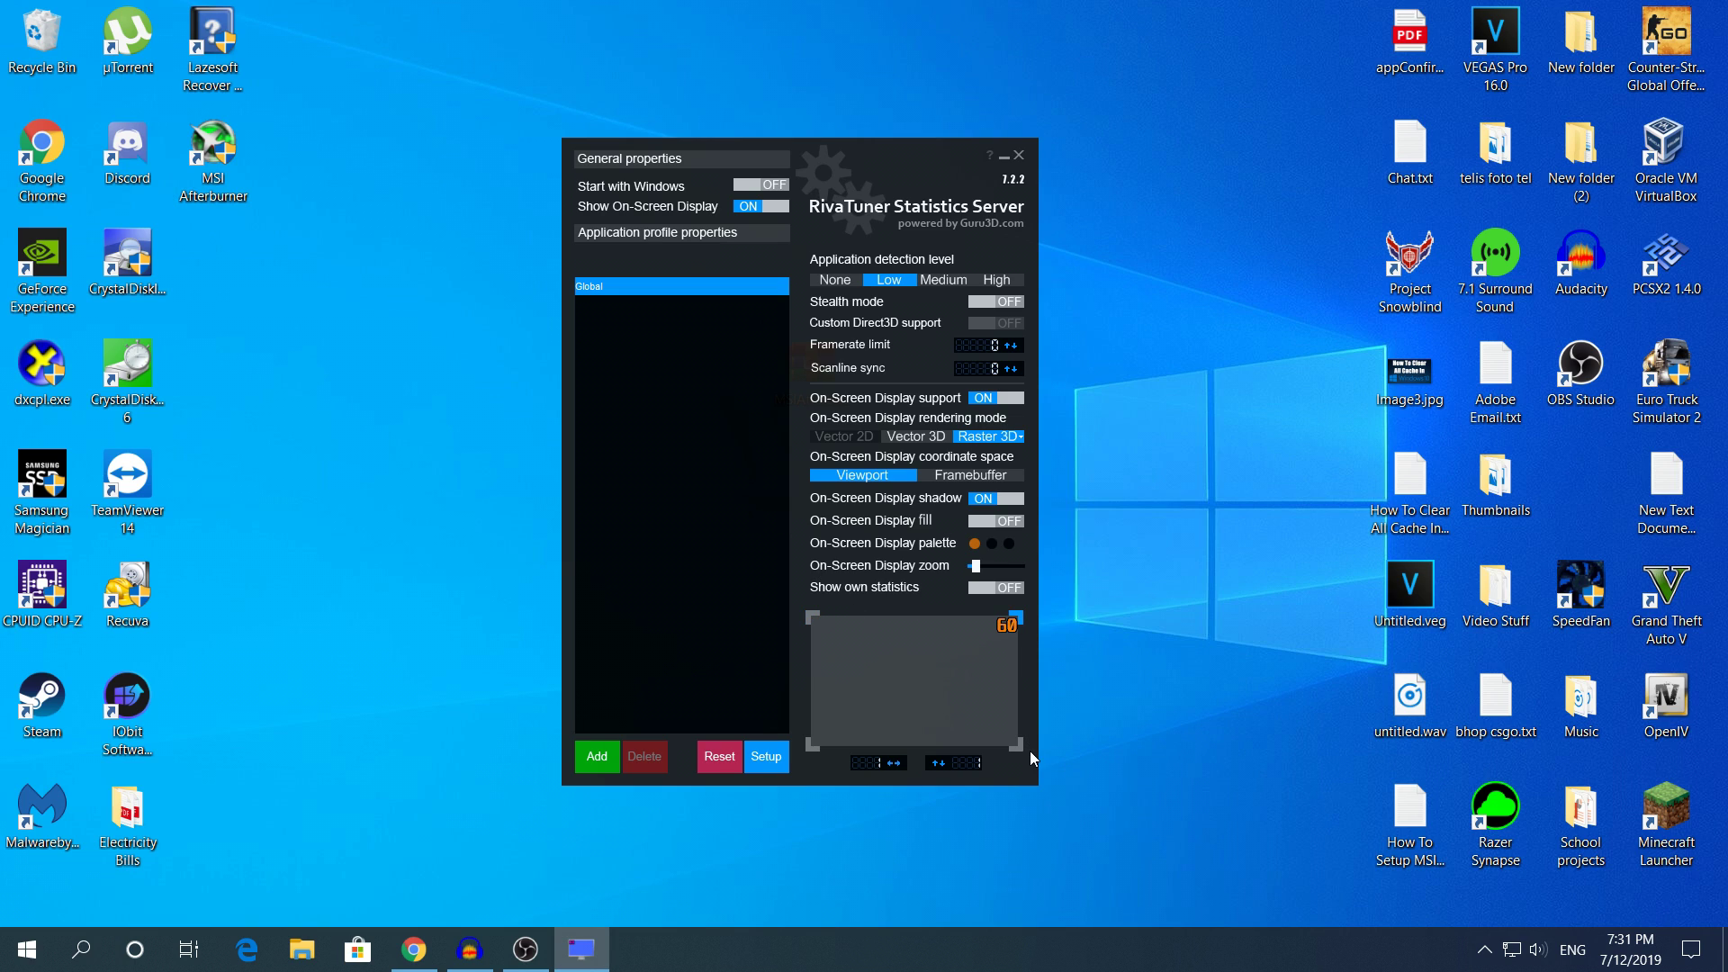
pyautogui.click(1017, 745)
# Set the on-screen display text colour to green, then minimize RivaTuner to the tray.
pyautogui.click(1000, 442)
pyautogui.click(942, 311)
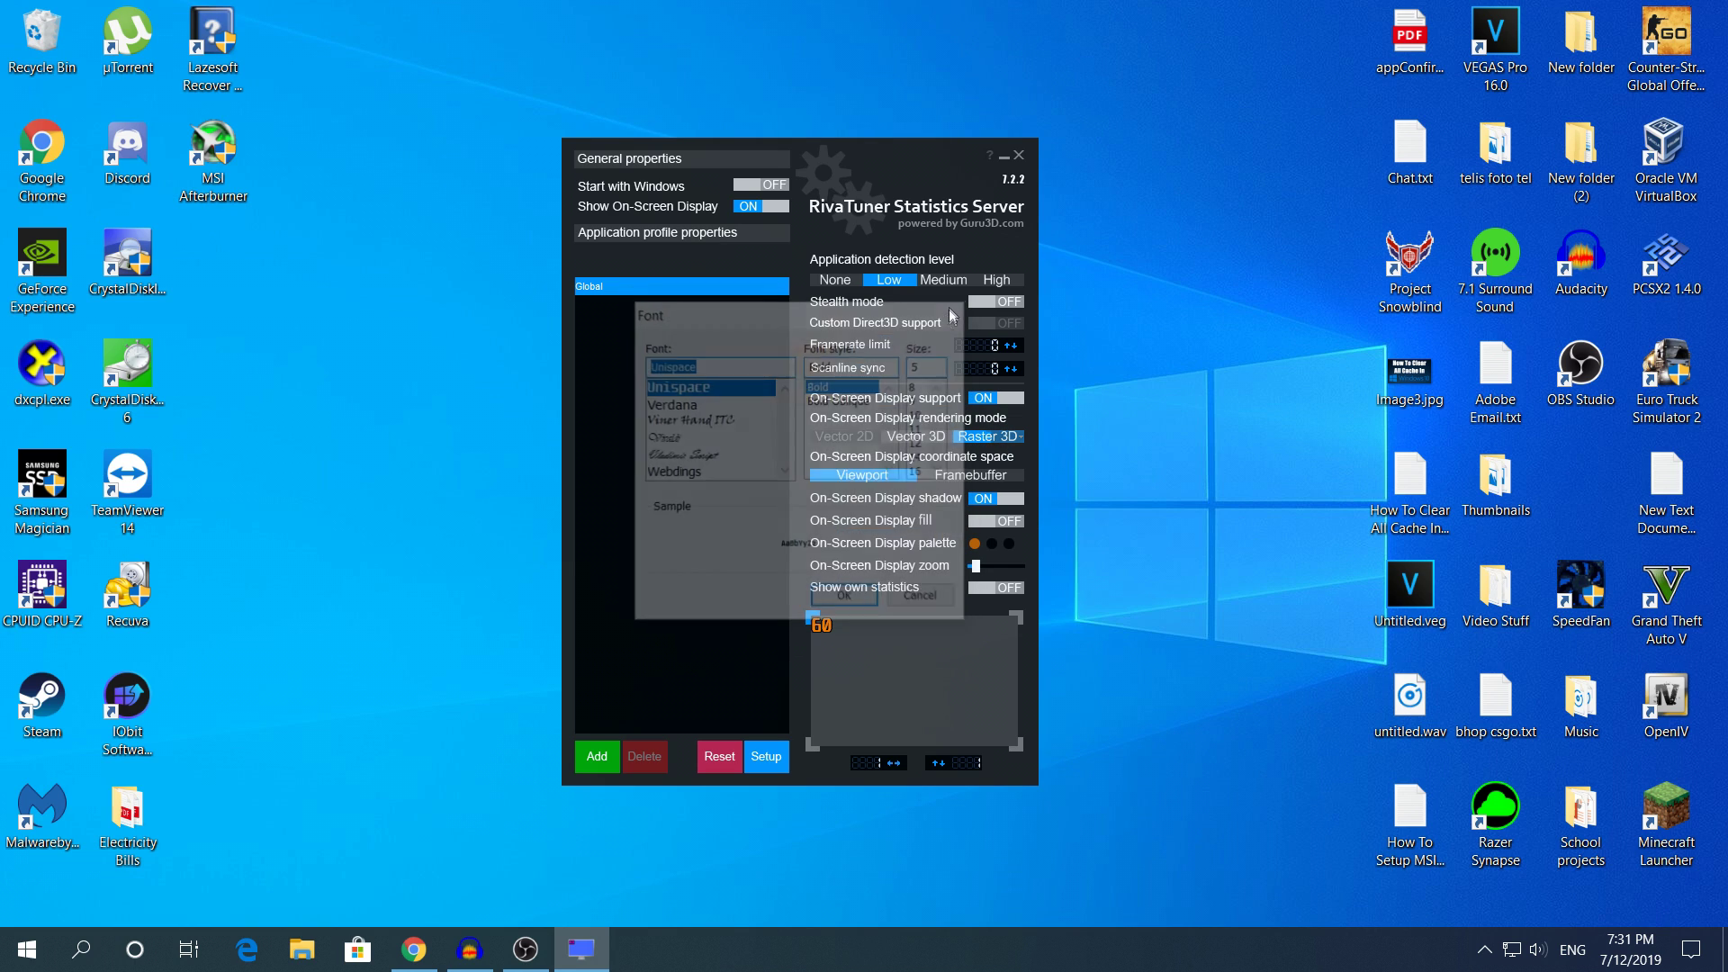
pyautogui.click(973, 543)
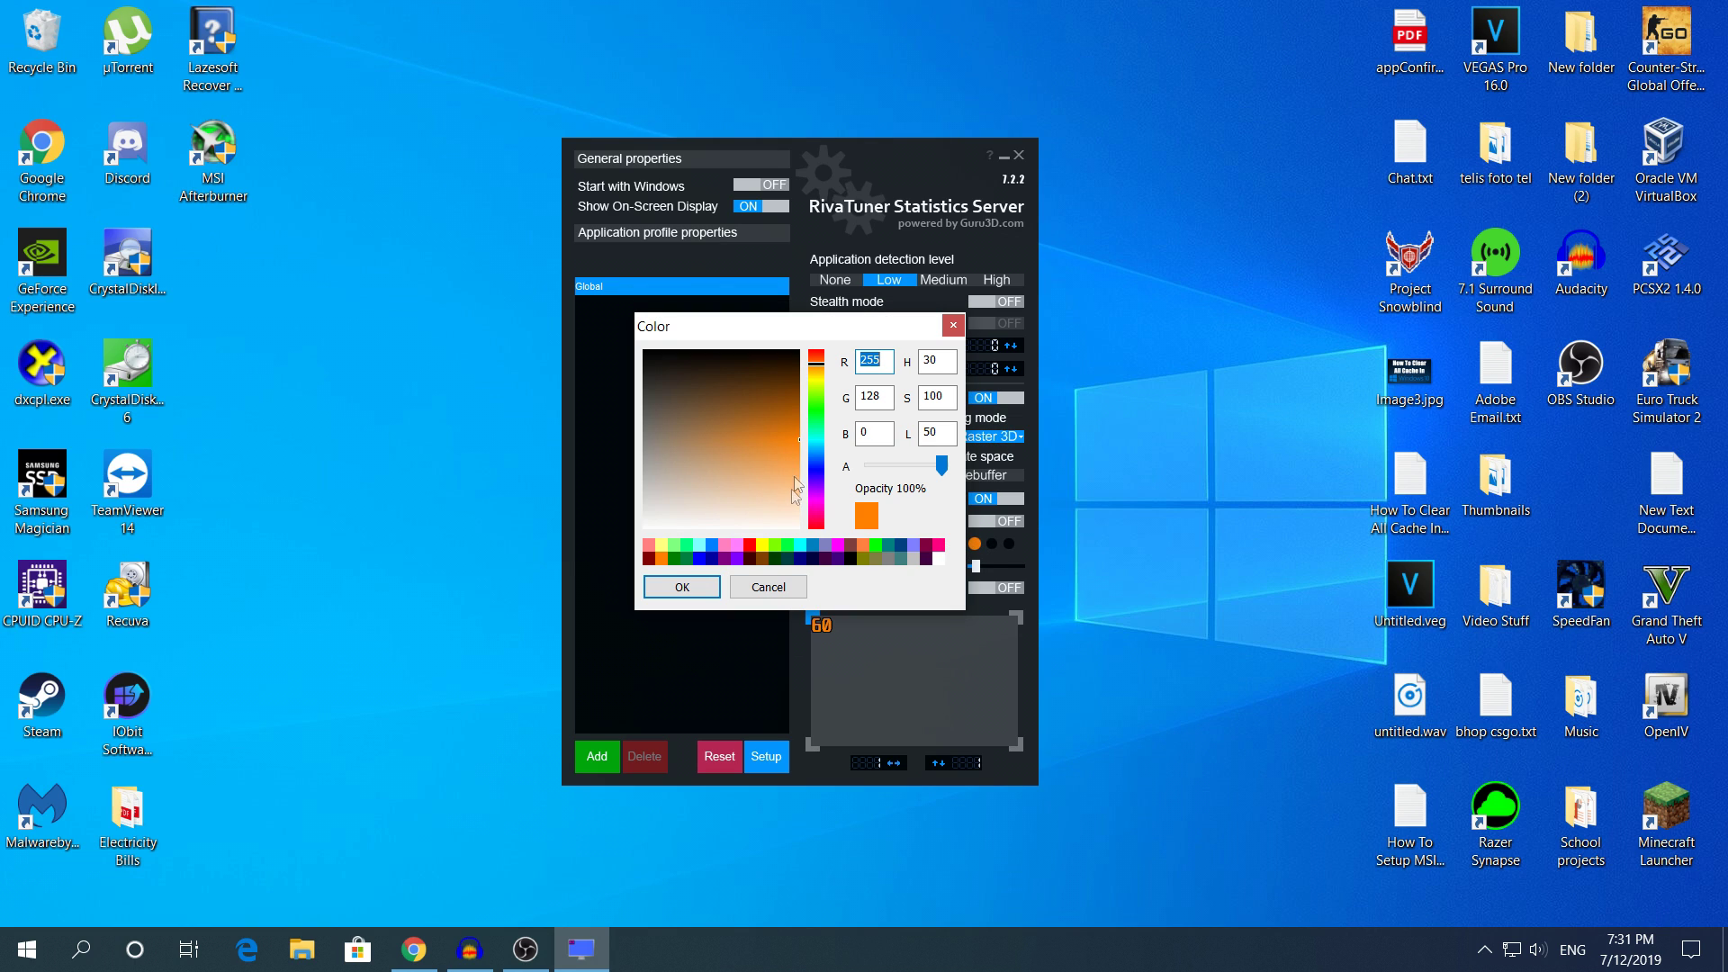
pyautogui.moveTo(818, 397); pyautogui.dragTo(818, 406)
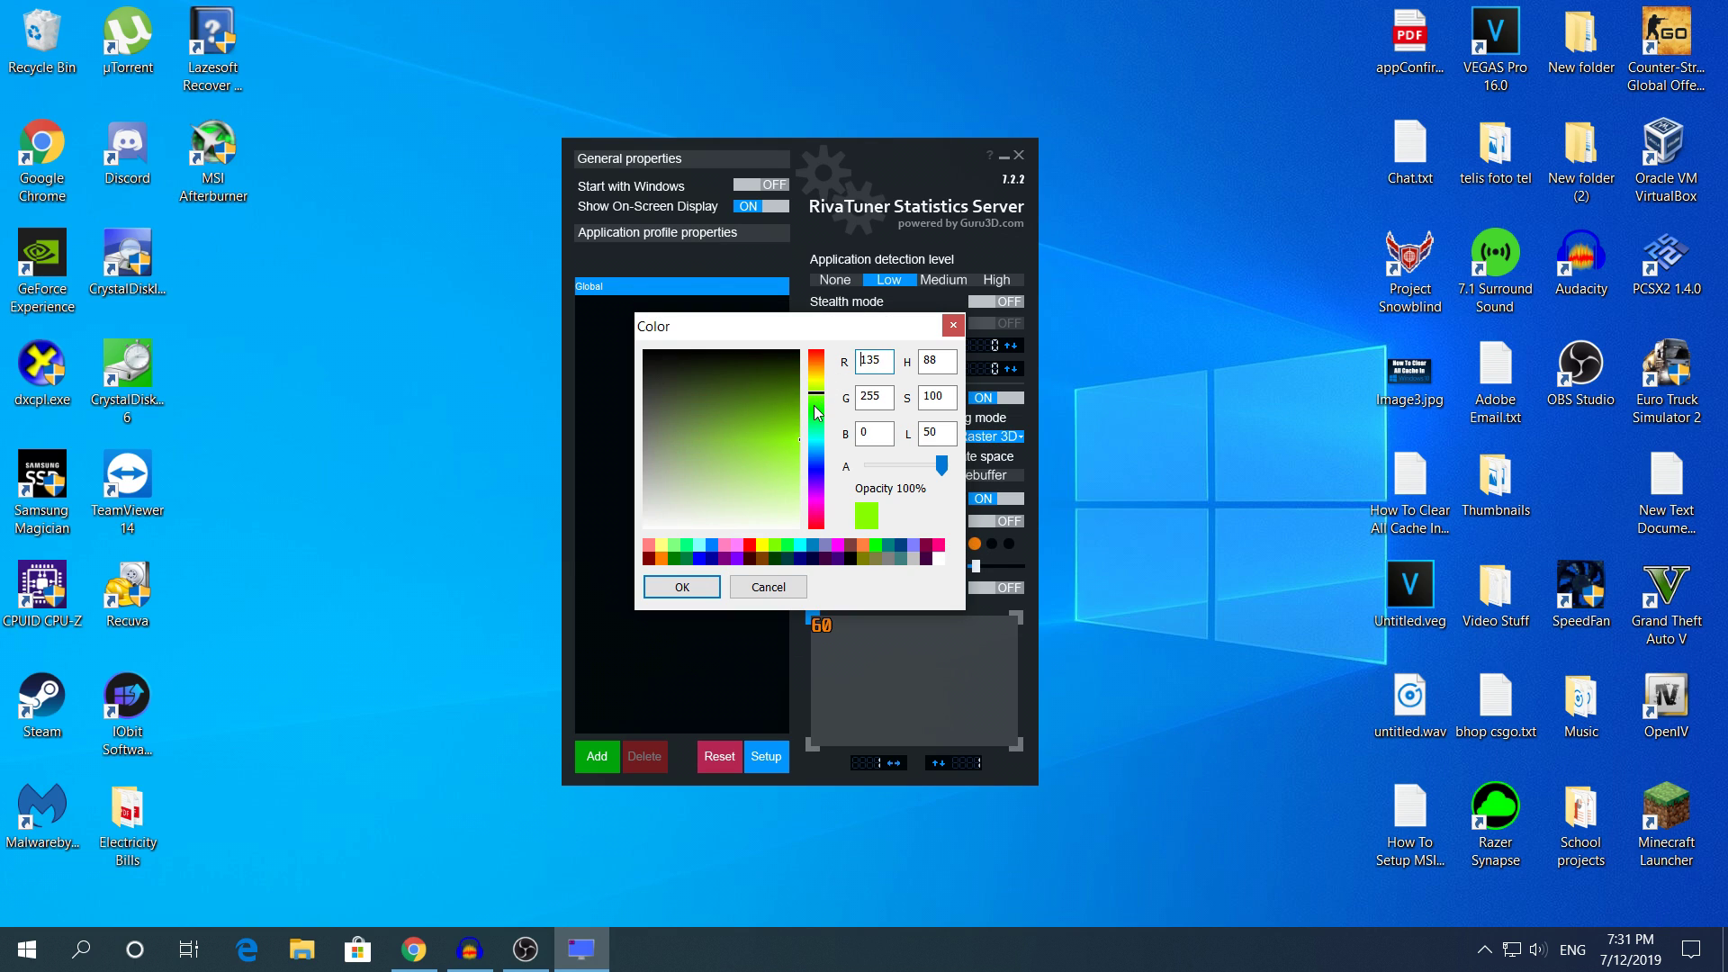
pyautogui.click(953, 325)
pyautogui.click(975, 544)
pyautogui.click(765, 419)
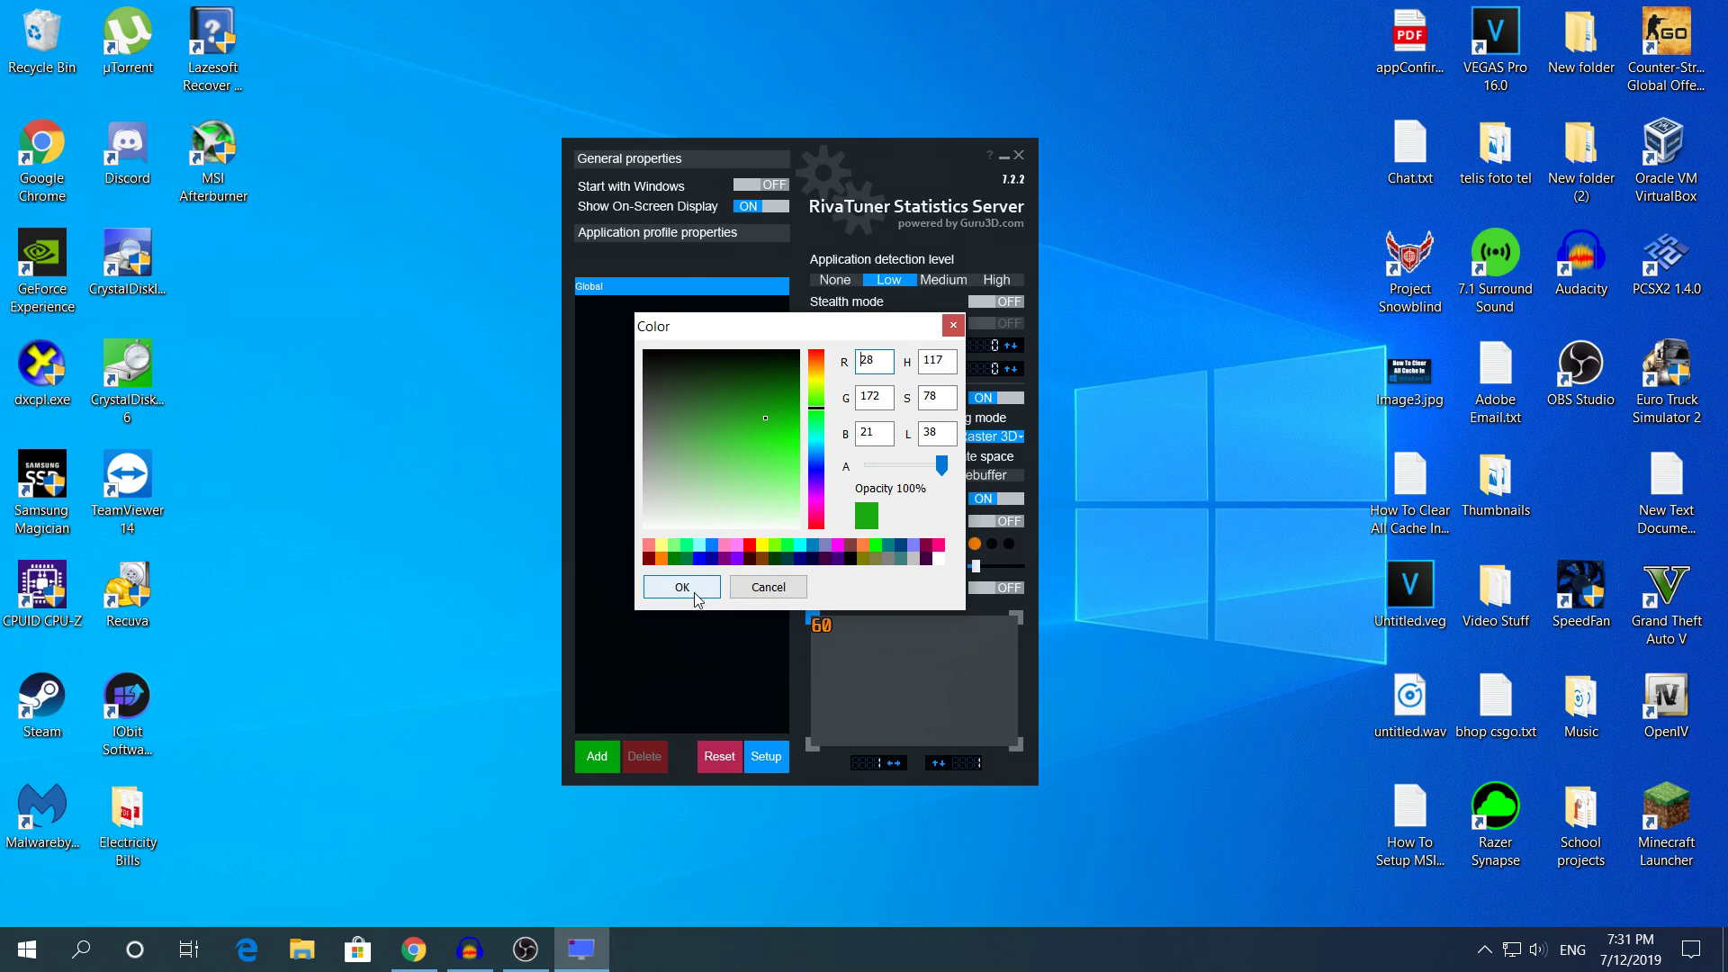
pyautogui.click(683, 587)
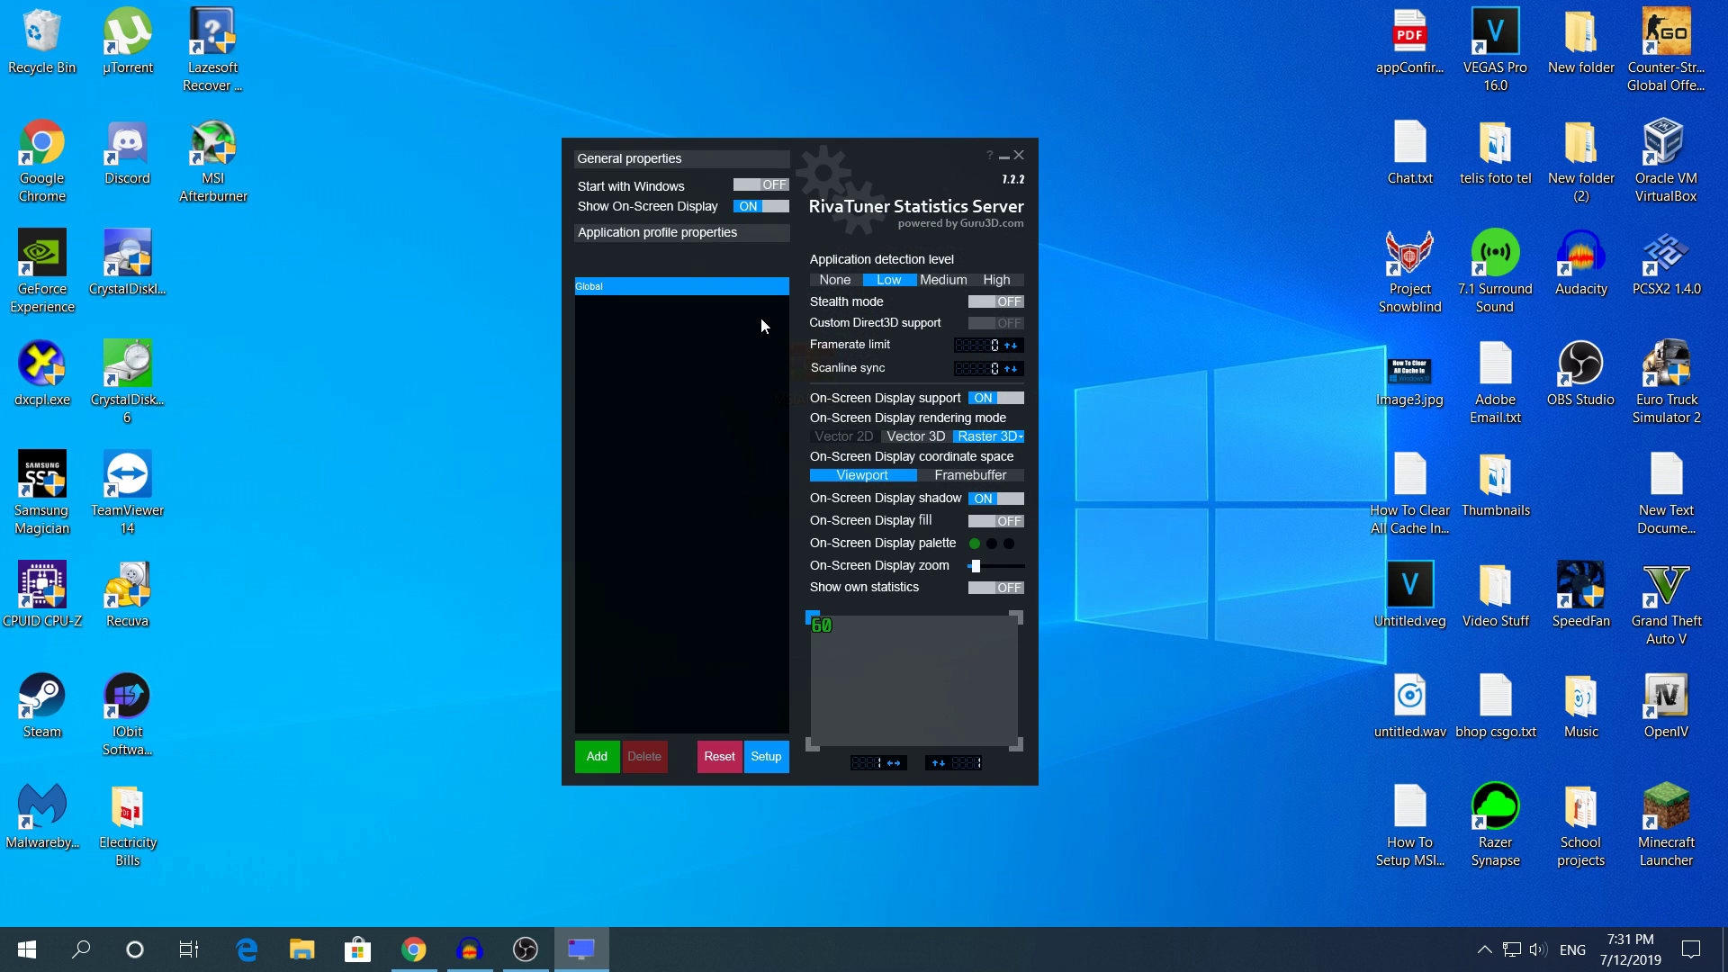
pyautogui.click(1003, 158)
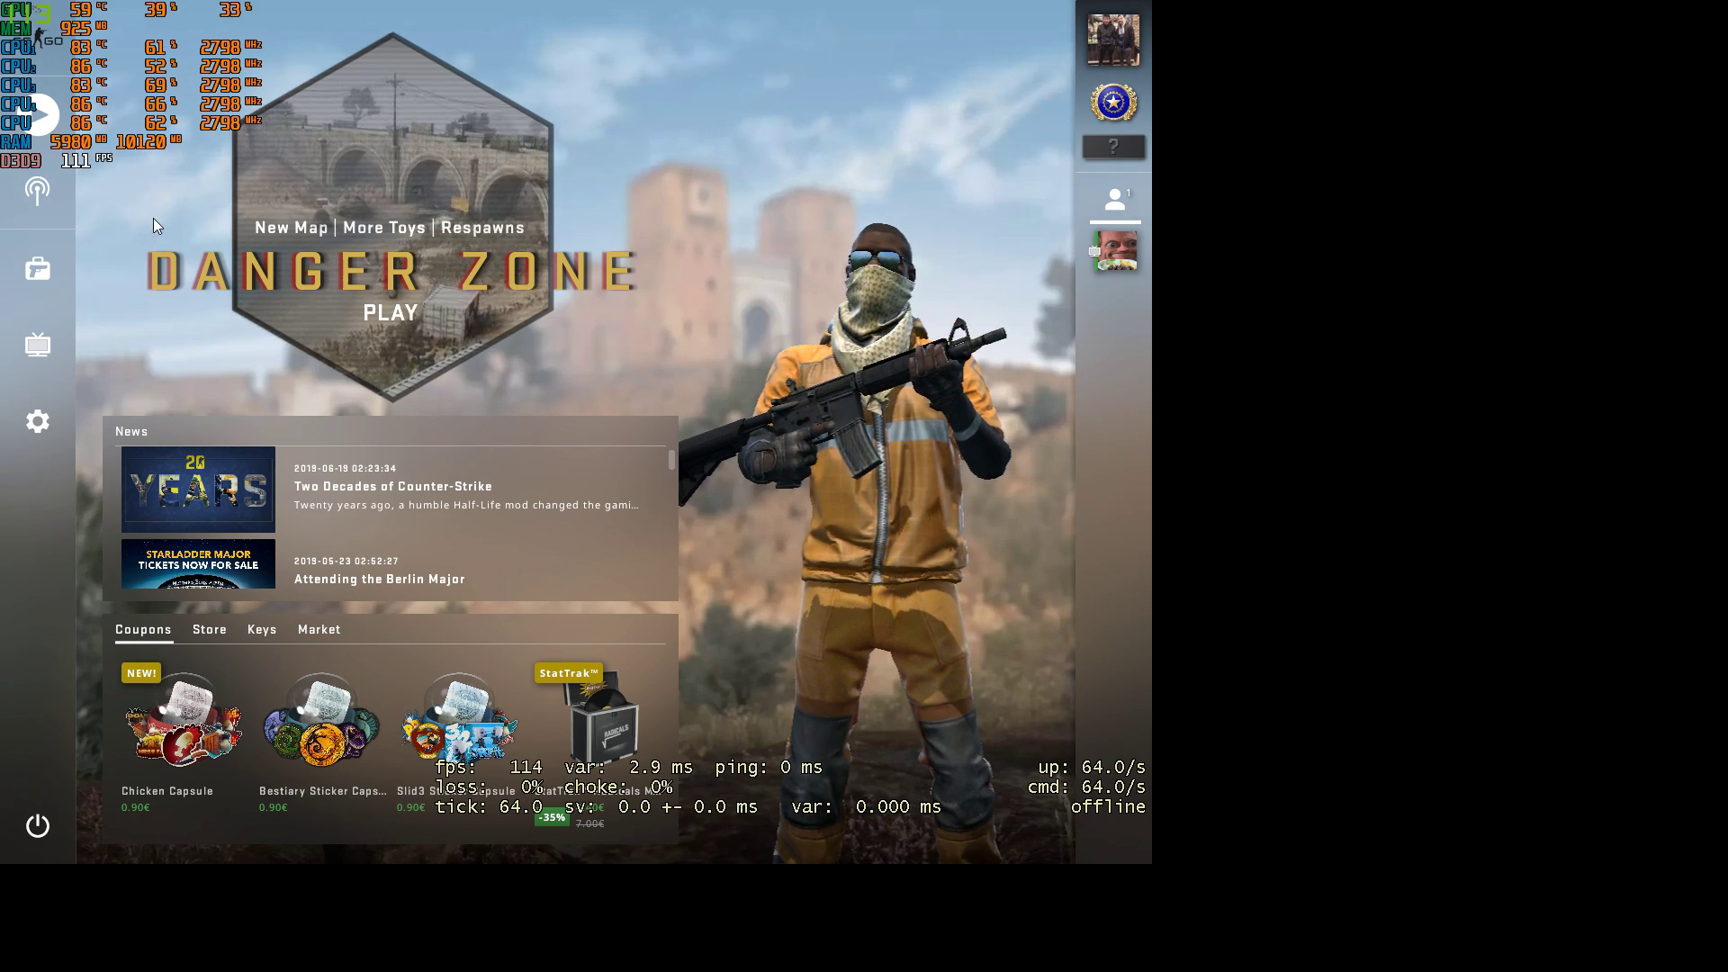
# Toggle the Play panel on CS:GO's main menu, then quit the game and confirm.
pyautogui.click(37, 85)
pyautogui.click(37, 88)
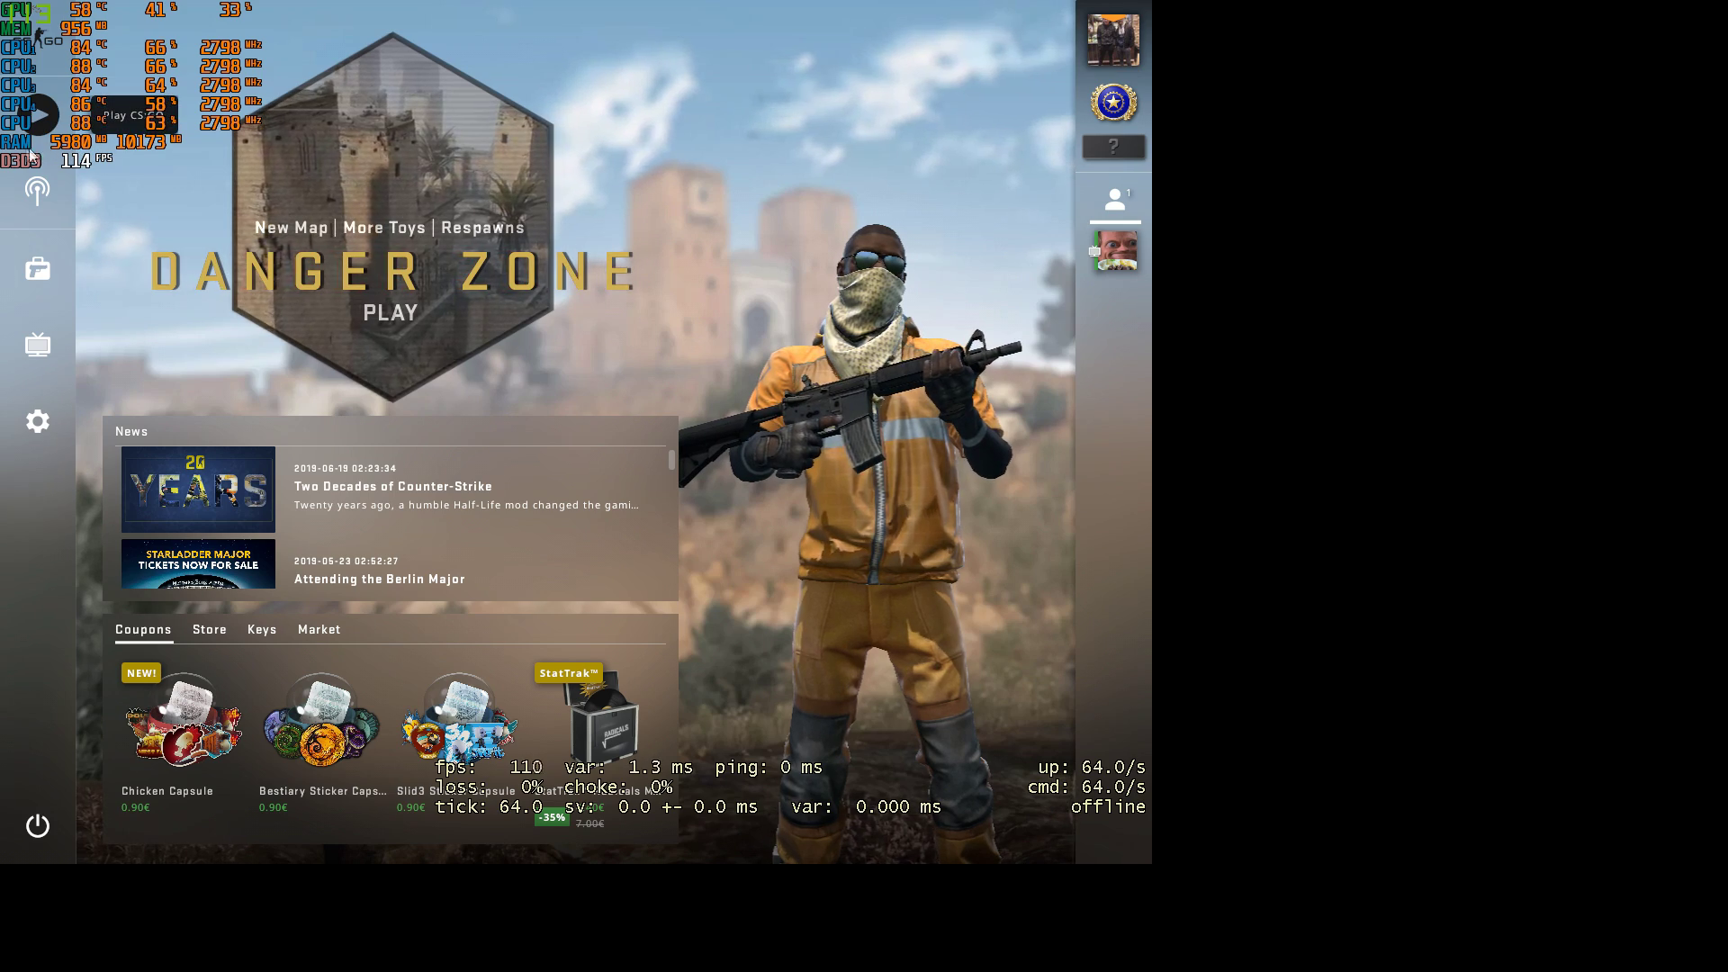
pyautogui.click(38, 115)
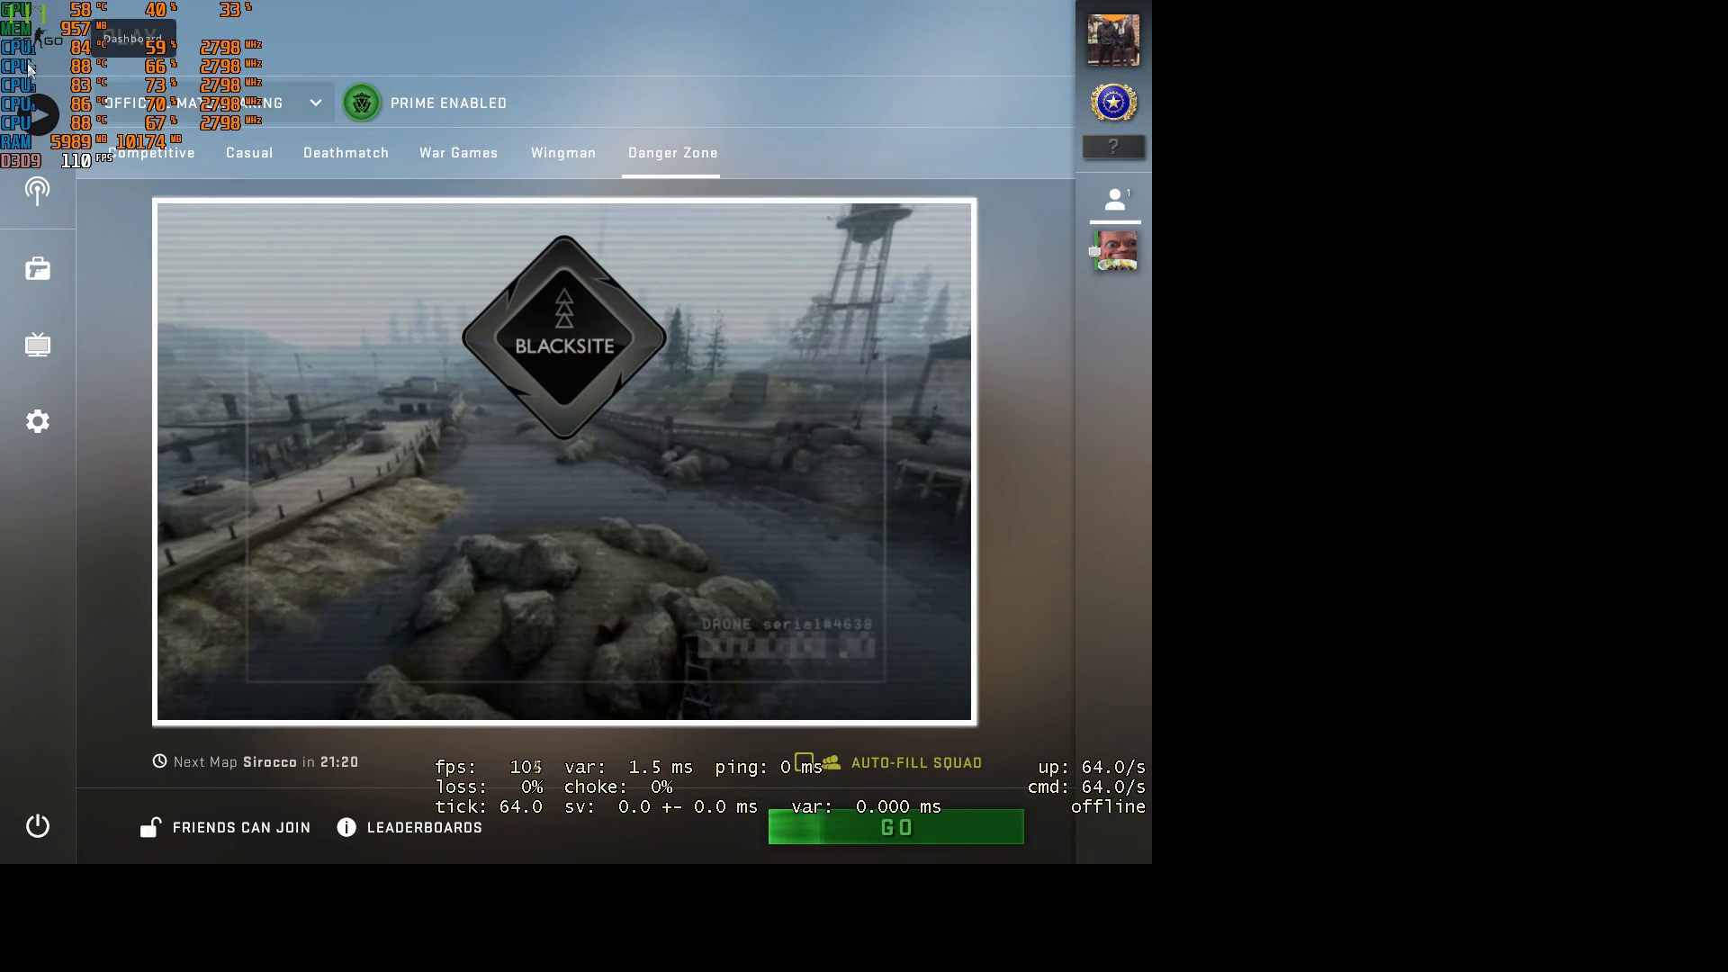
pyautogui.click(38, 115)
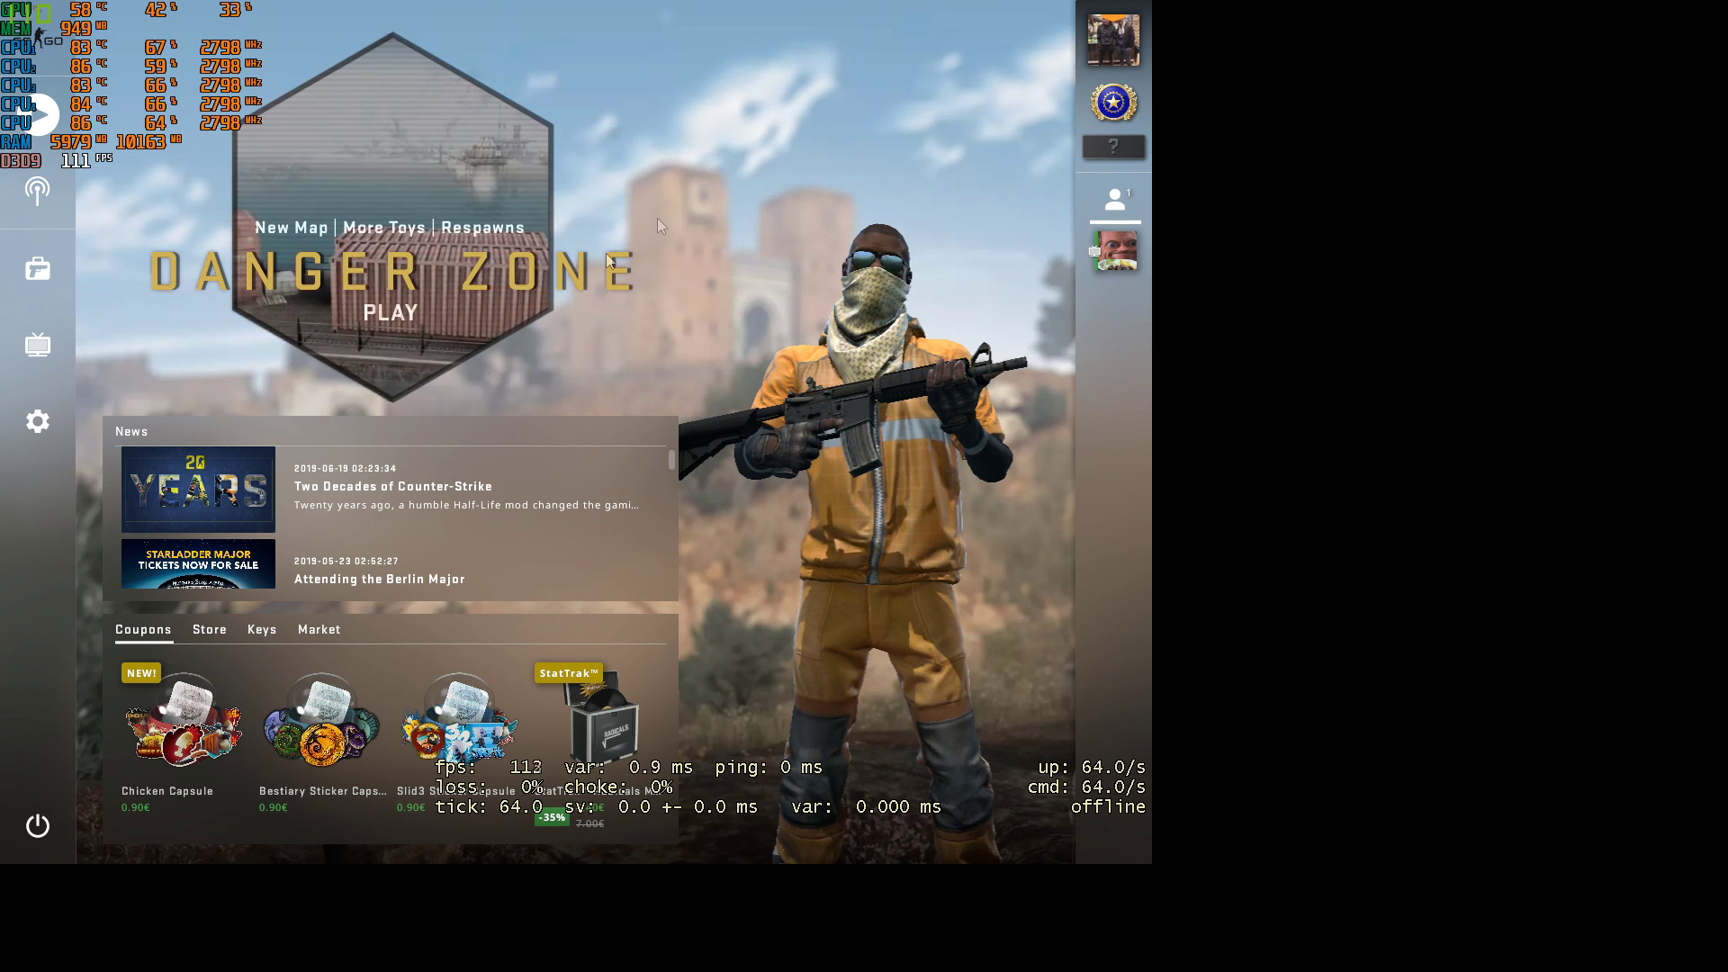
pyautogui.click(36, 824)
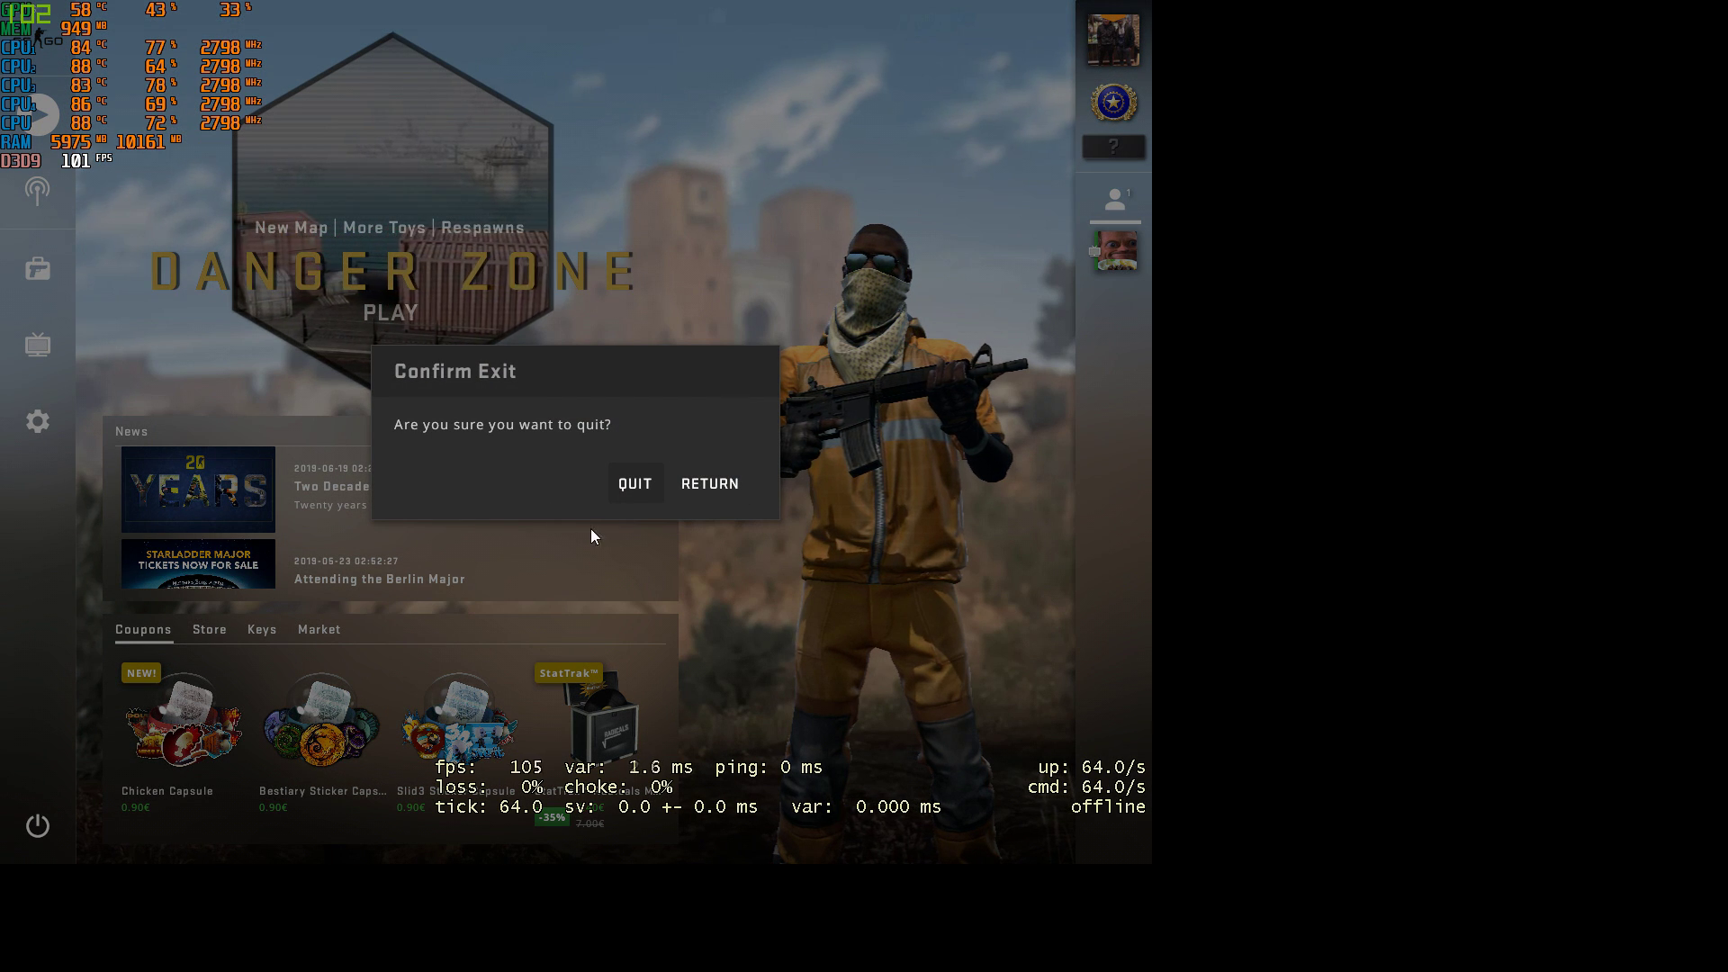
pyautogui.click(613, 500)
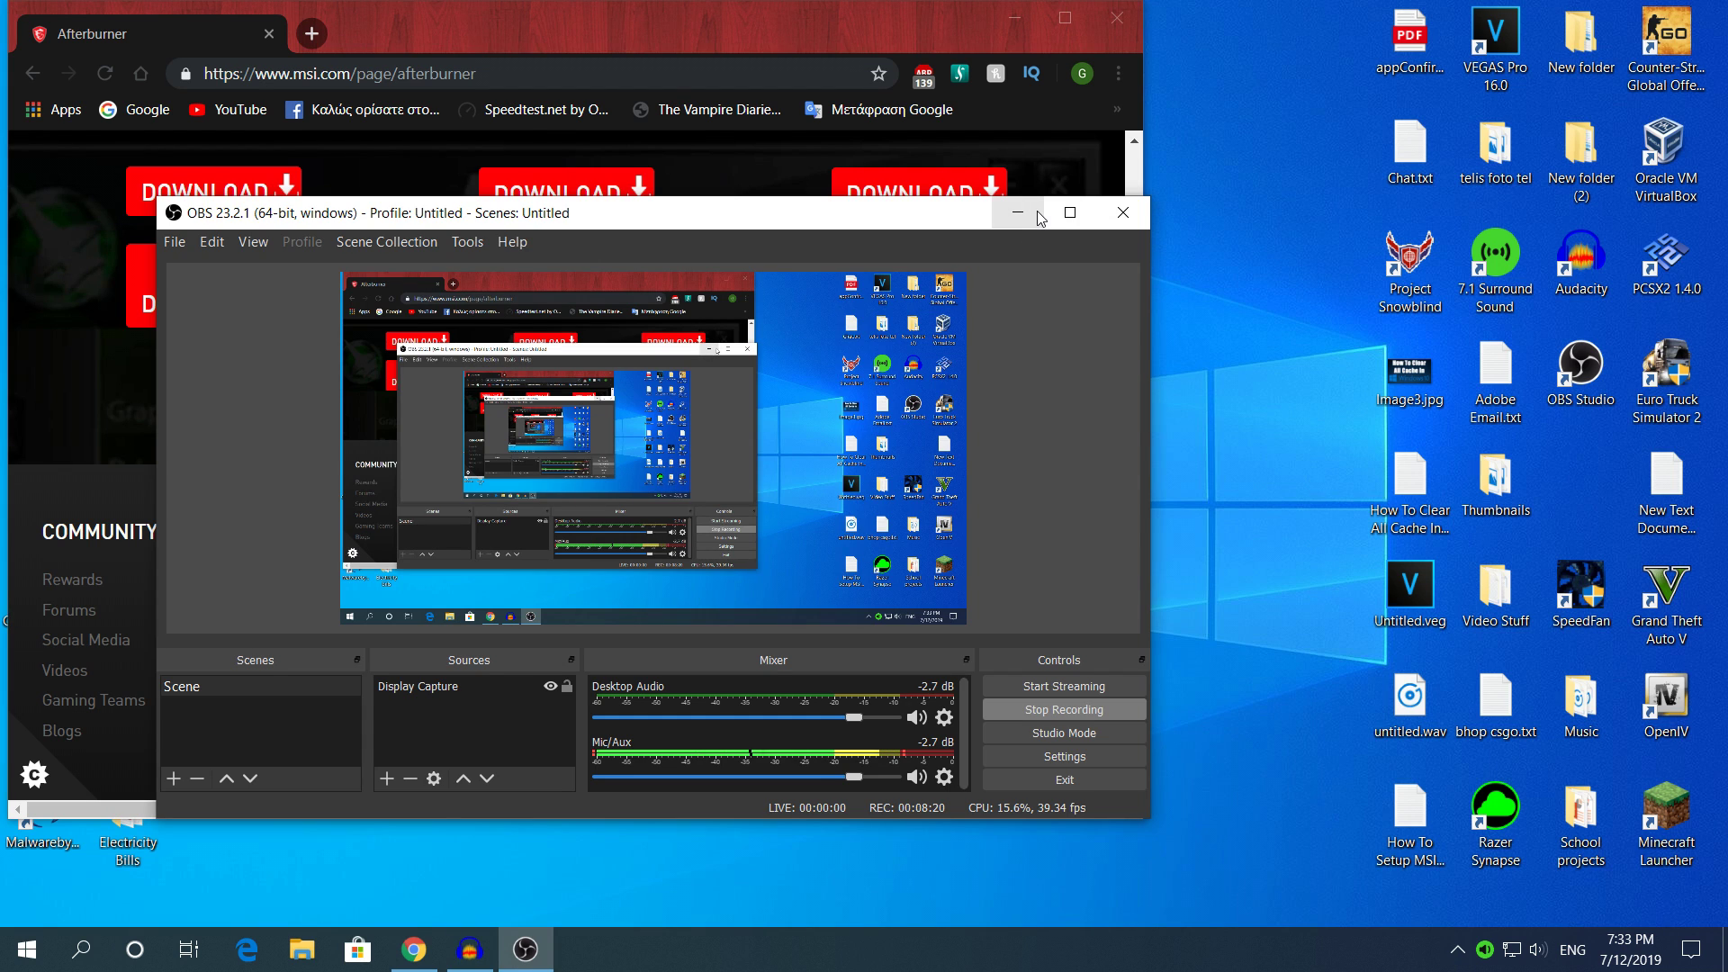
# Bring Chrome to the front, maximize it, then minimize it to show the desktop.
pyautogui.click(1001, 34)
pyautogui.click(1053, 27)
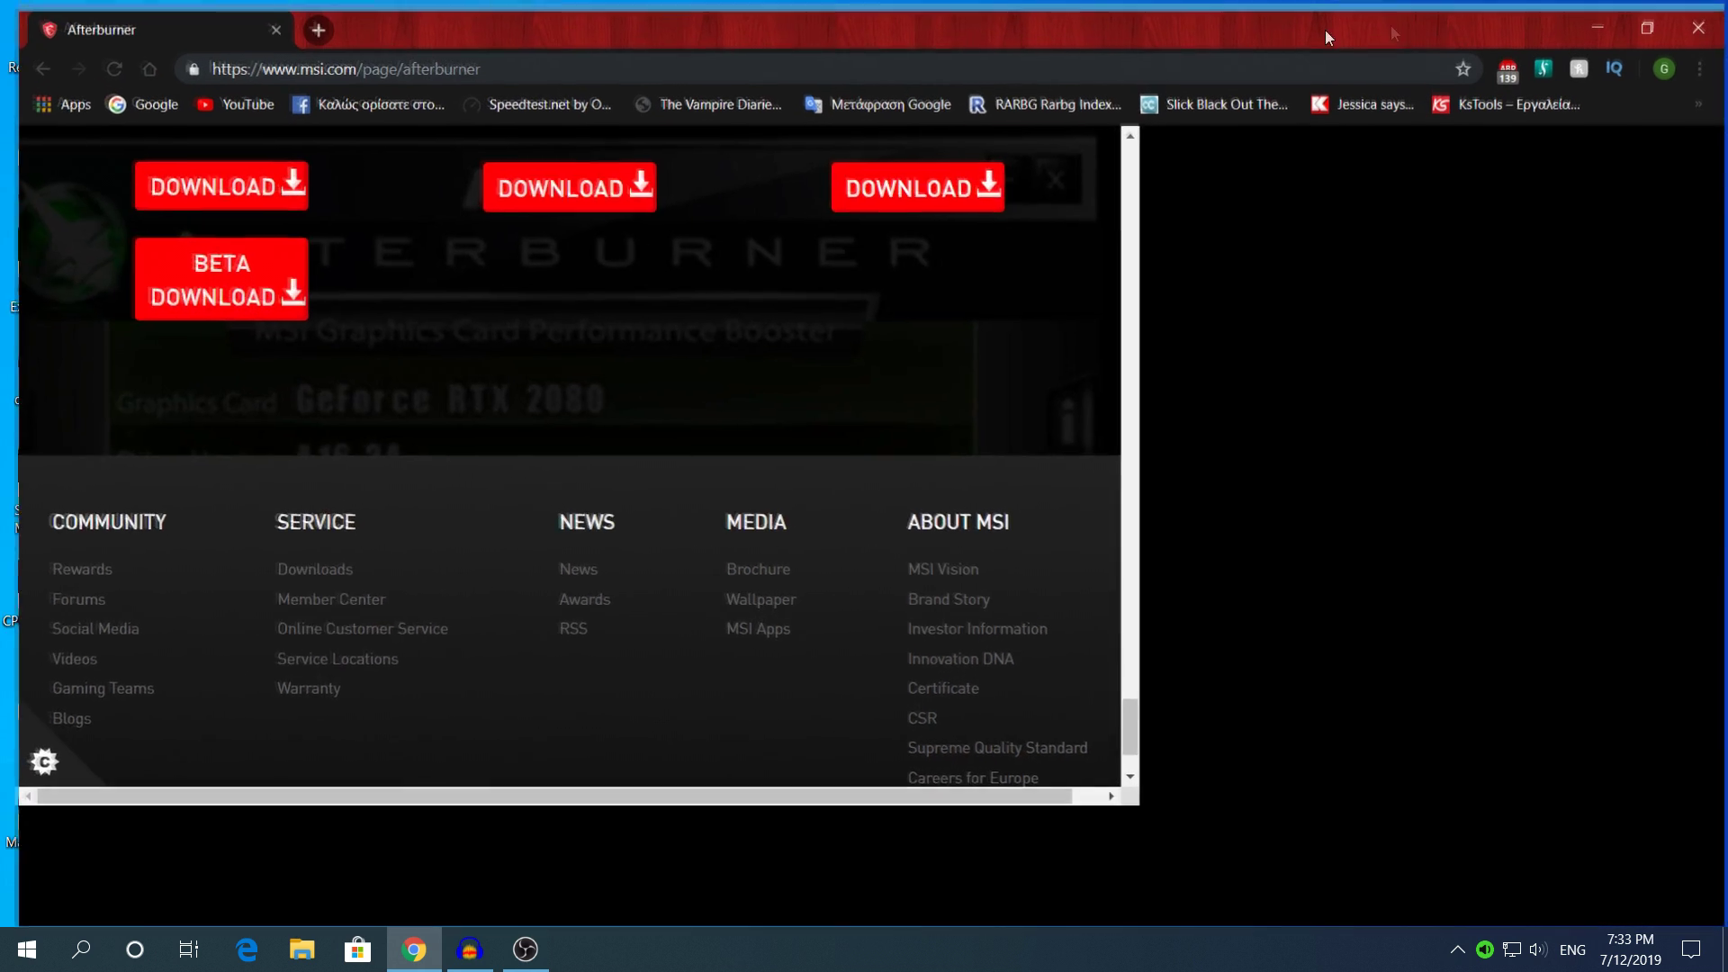
pyautogui.click(1598, 11)
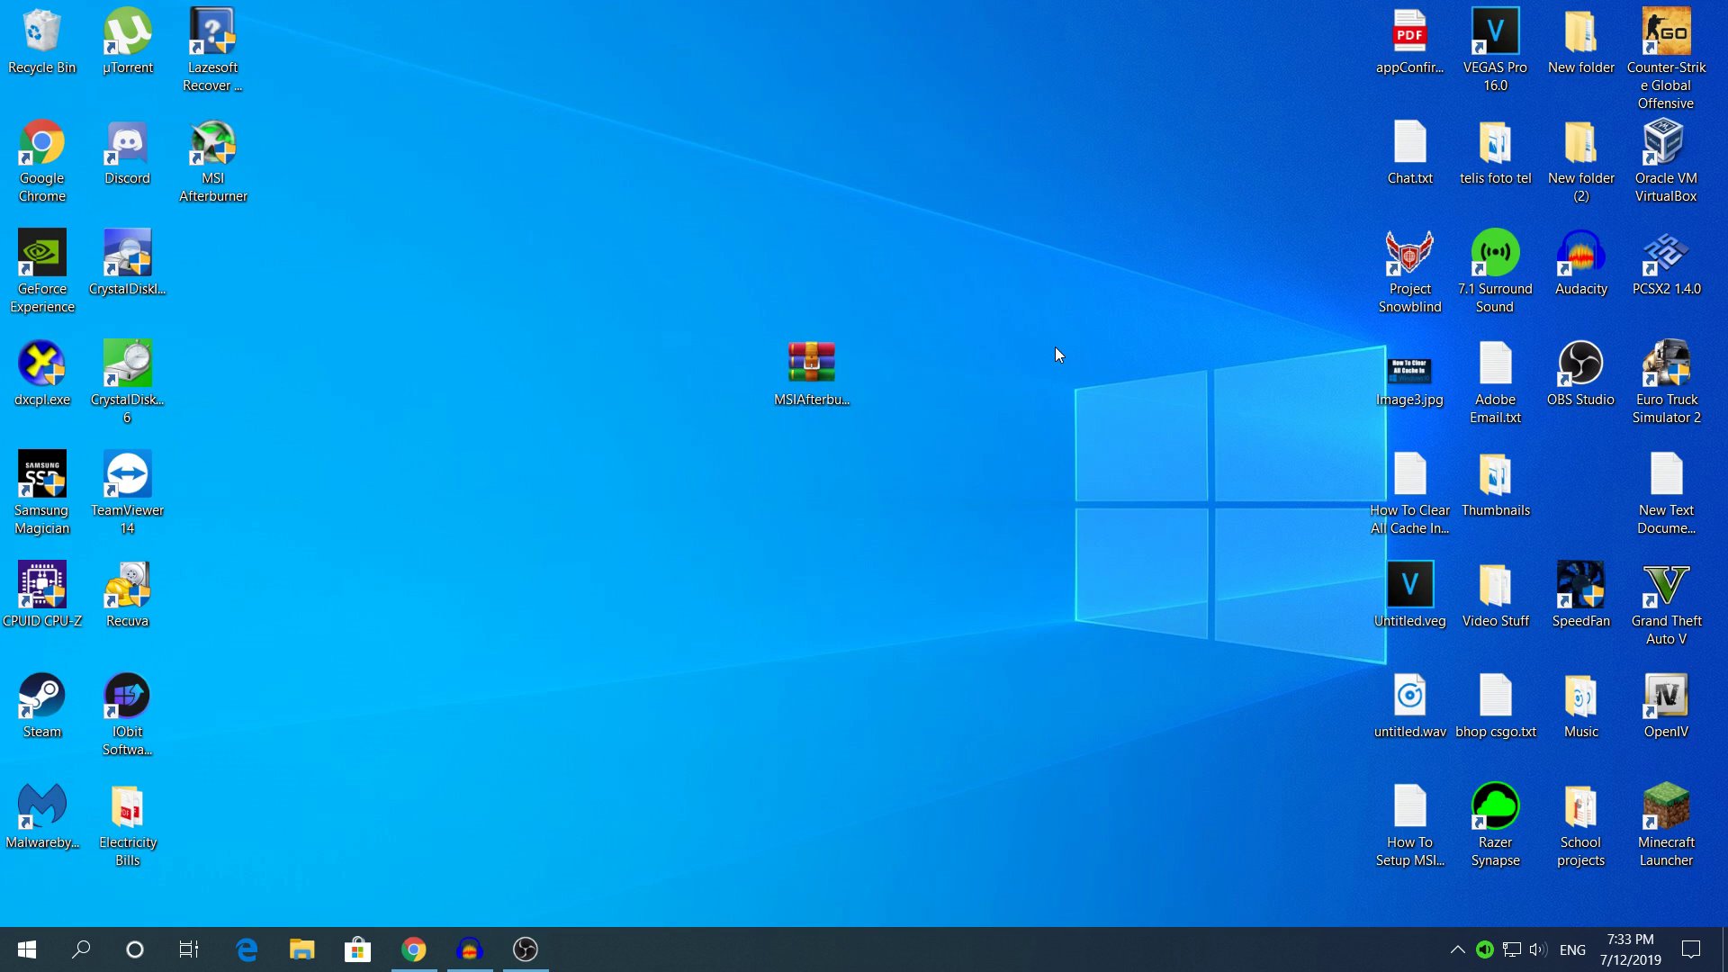